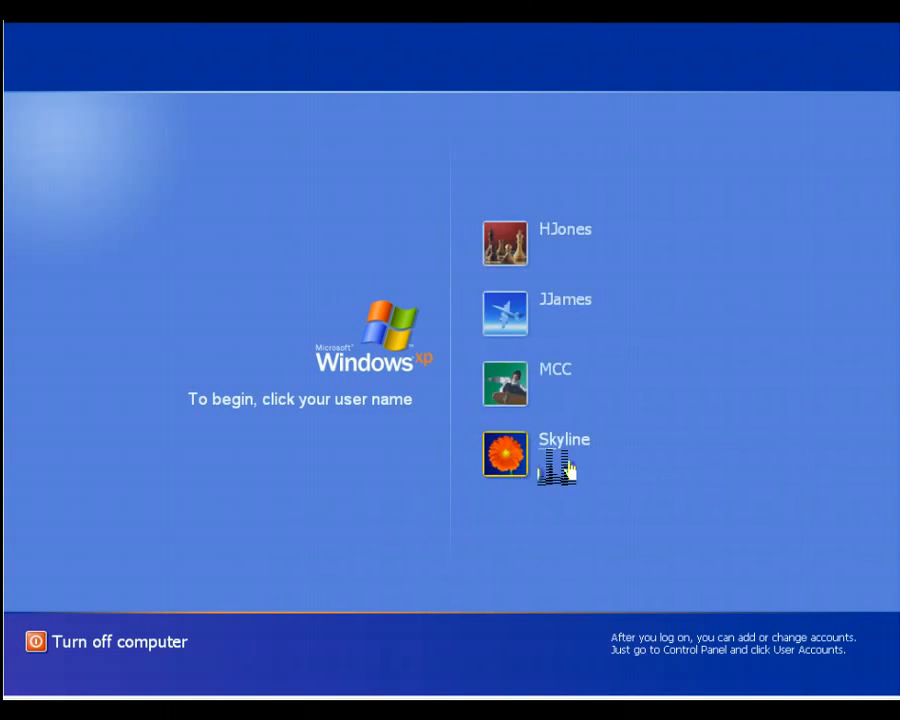
Step: Sign in, then browse My Computer > Local Disk (C:) > Util in Explorer
click(527, 460)
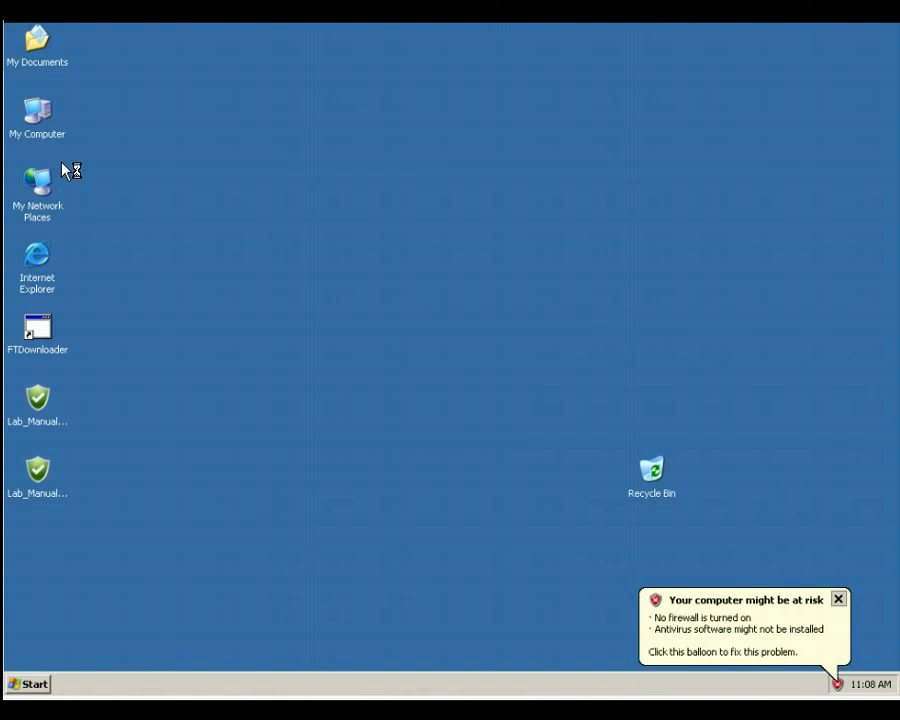
double_click(45, 122)
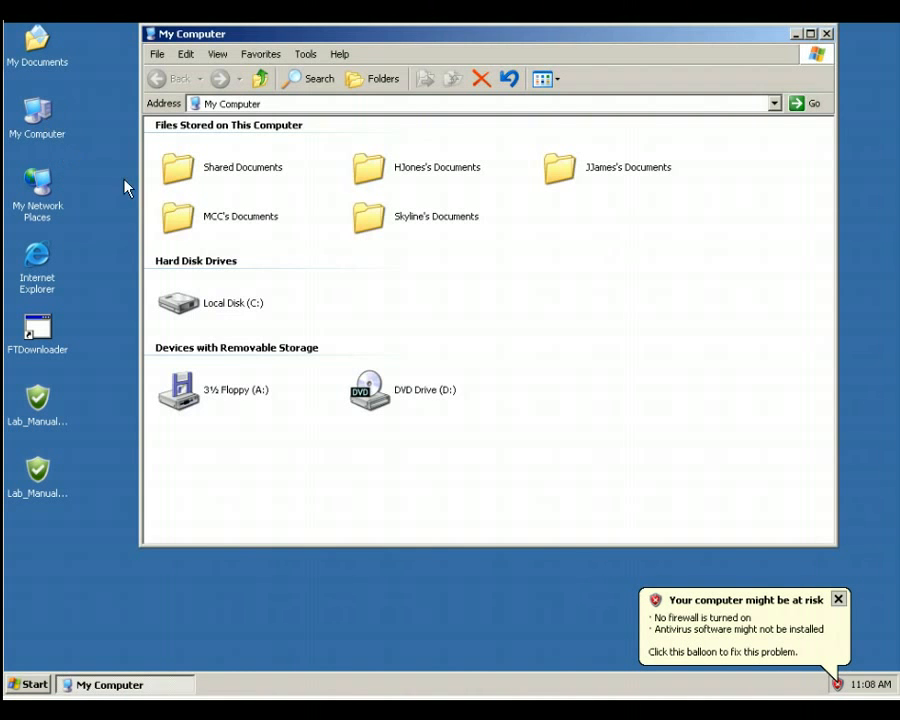
double_click(230, 303)
double_click(365, 192)
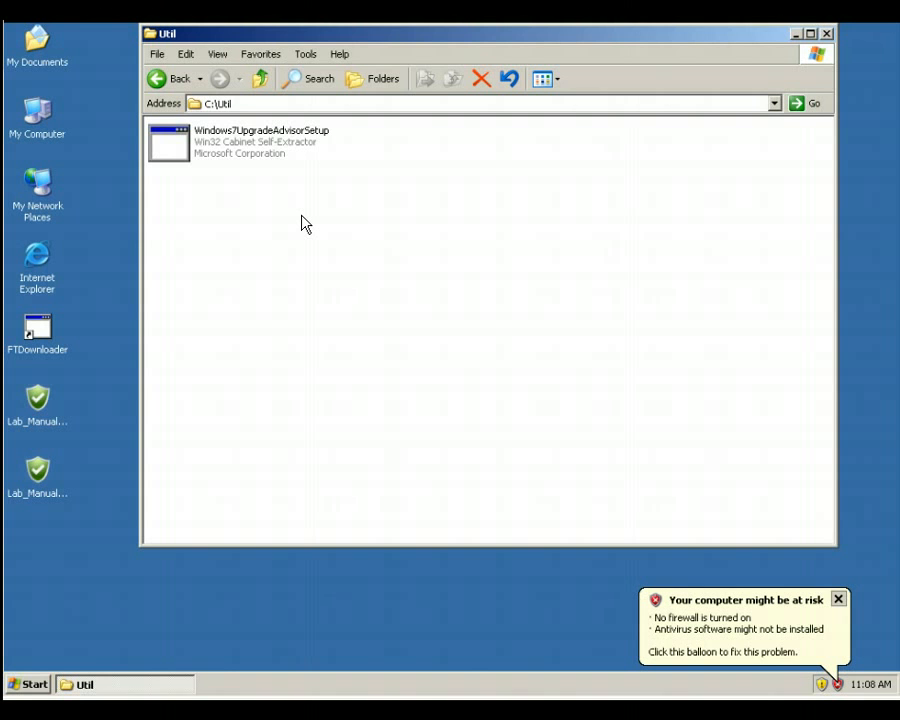
Step: Run Windows7UpgradeAdvisorSetup past the security warning and install .NET Framework 2.0
click(213, 153)
double_click(213, 153)
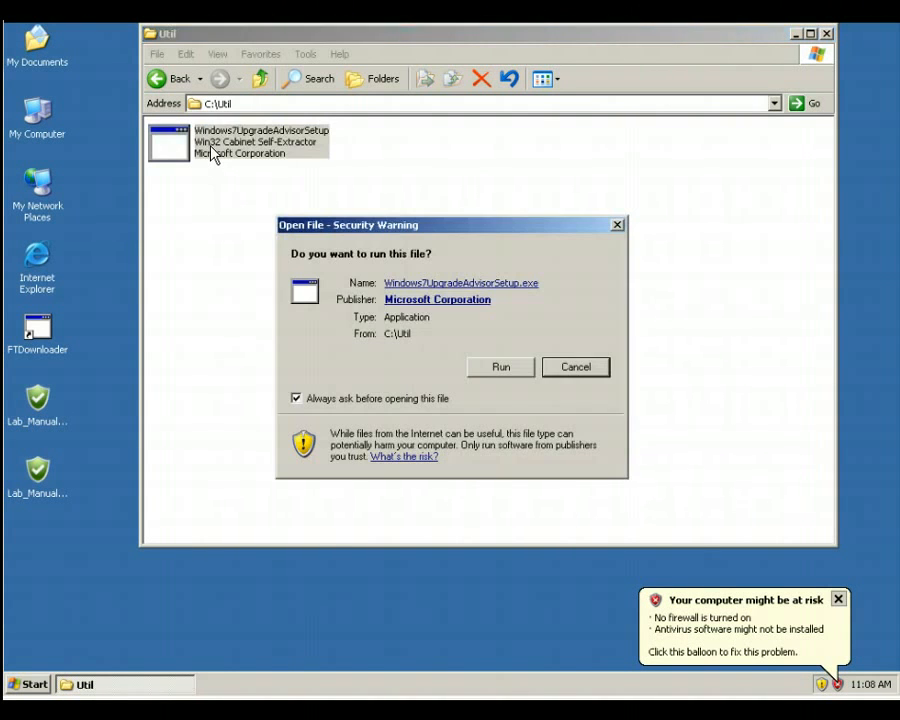
click(498, 370)
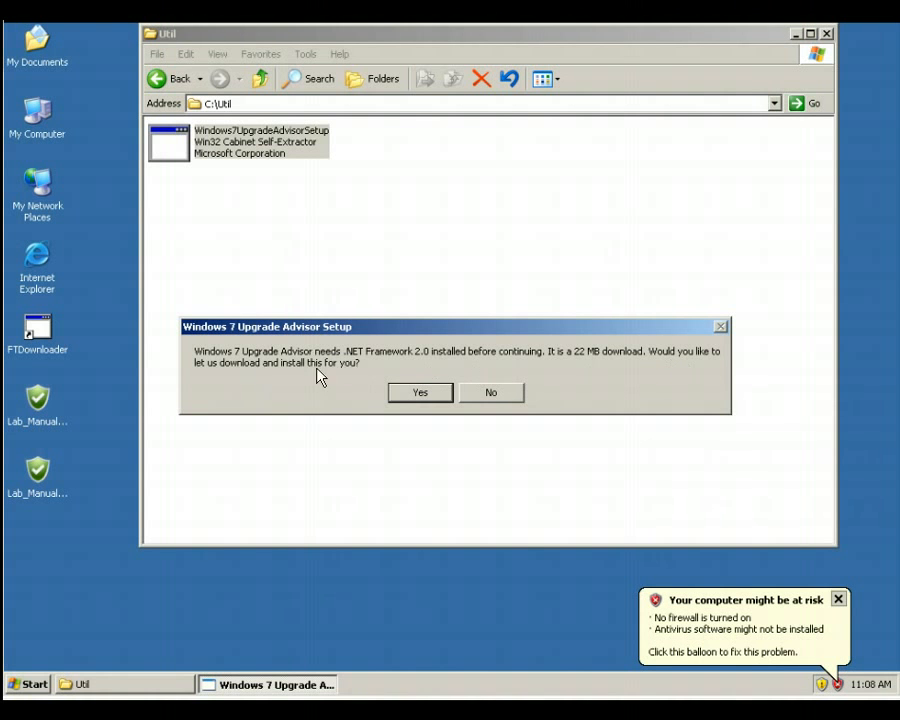
click(420, 392)
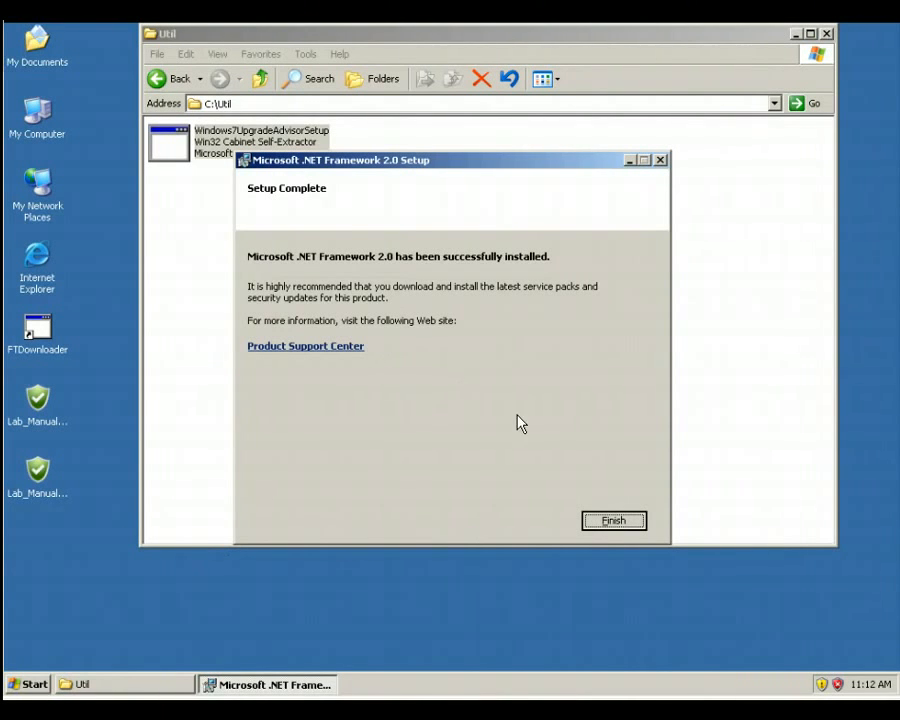
click(615, 522)
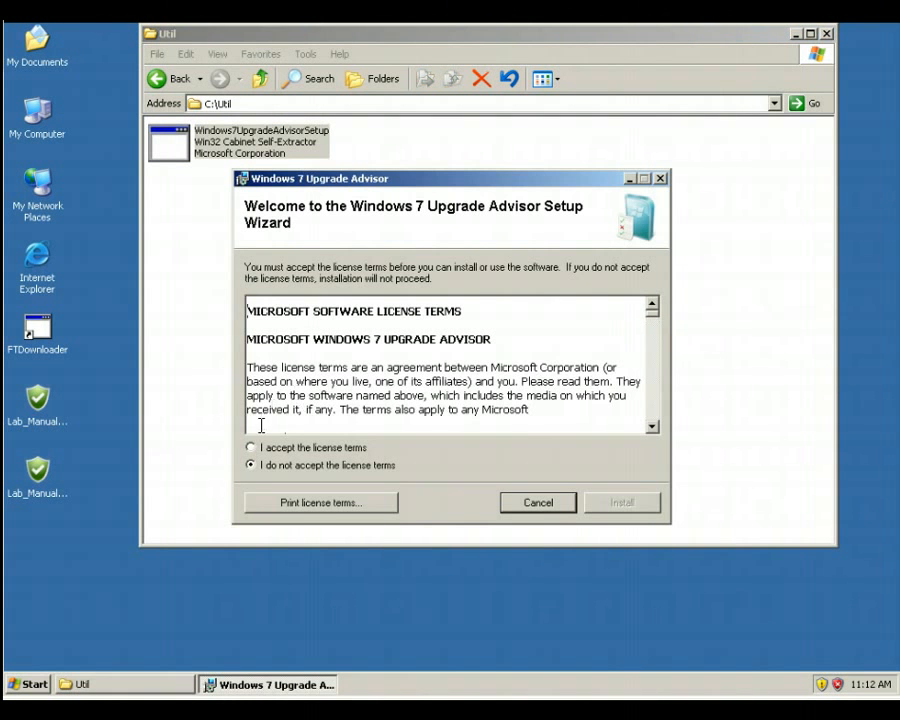
Step: Accept the license, install Windows 7 Upgrade Advisor, and launch it from the installer
click(250, 447)
click(621, 502)
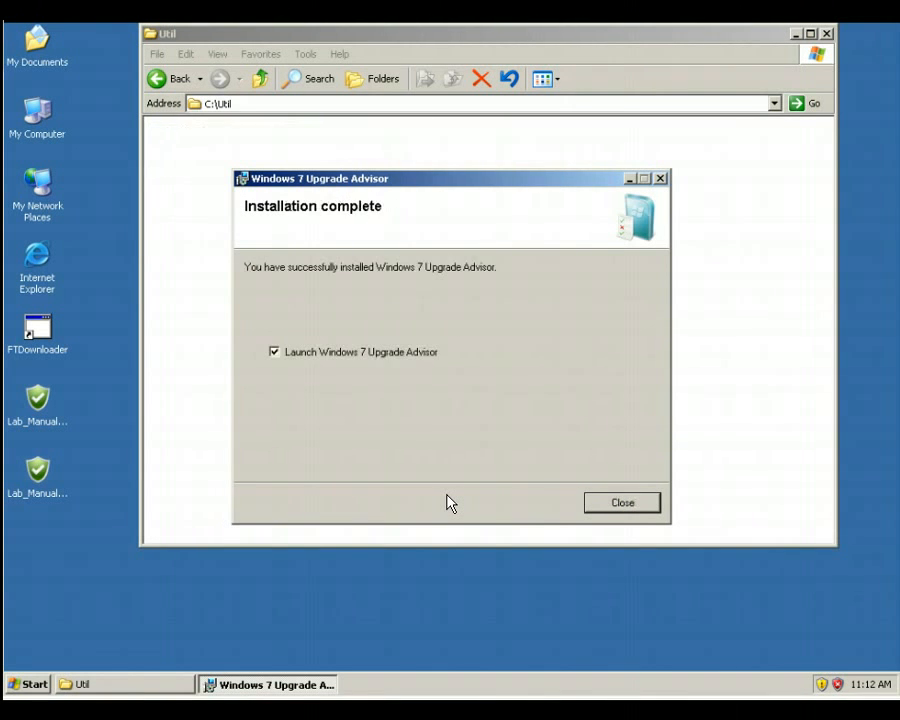
click(621, 503)
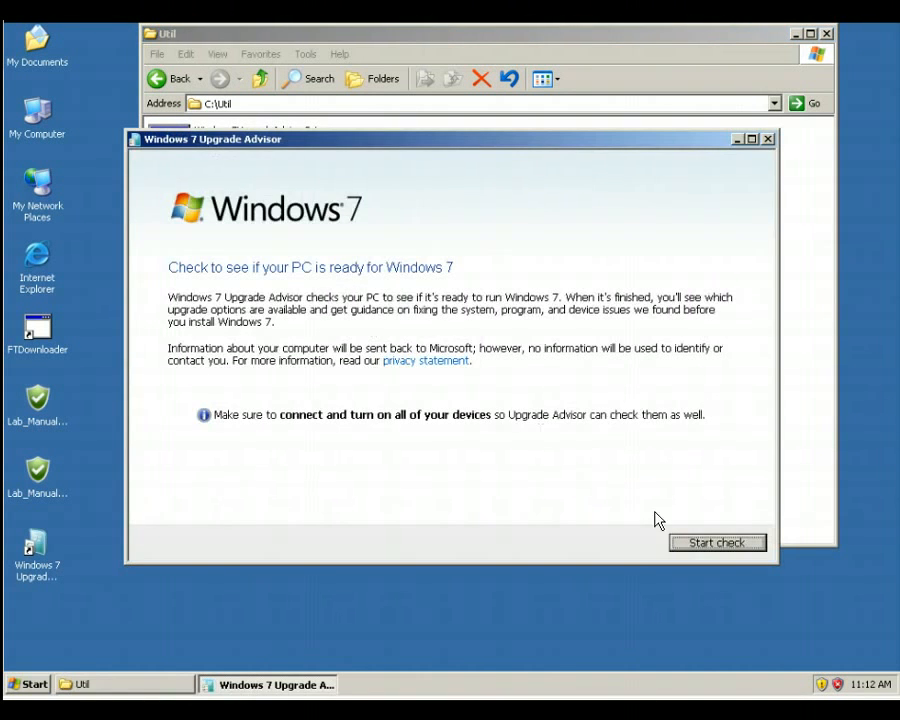
Step: Run the compatibility check, view the full list of compatible programs, then close the advisor
click(716, 542)
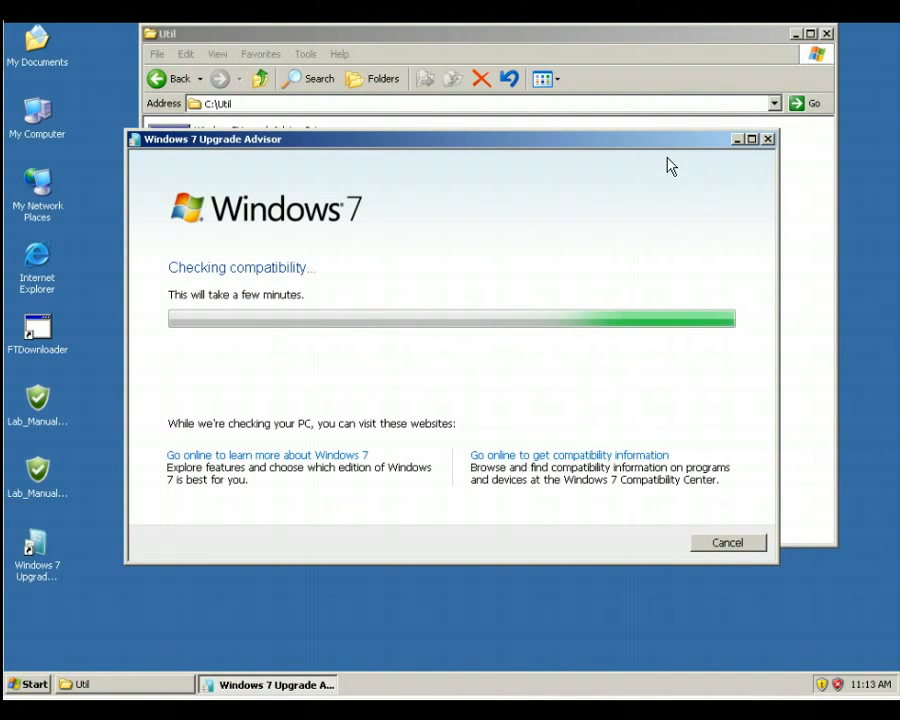
drag(670, 148, 669, 119)
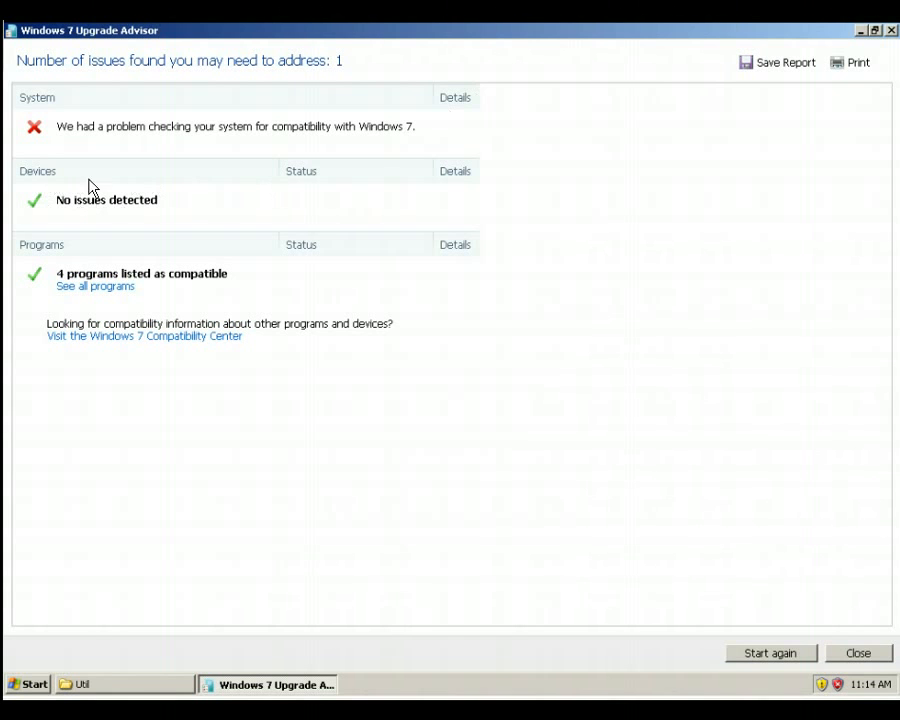
click(113, 290)
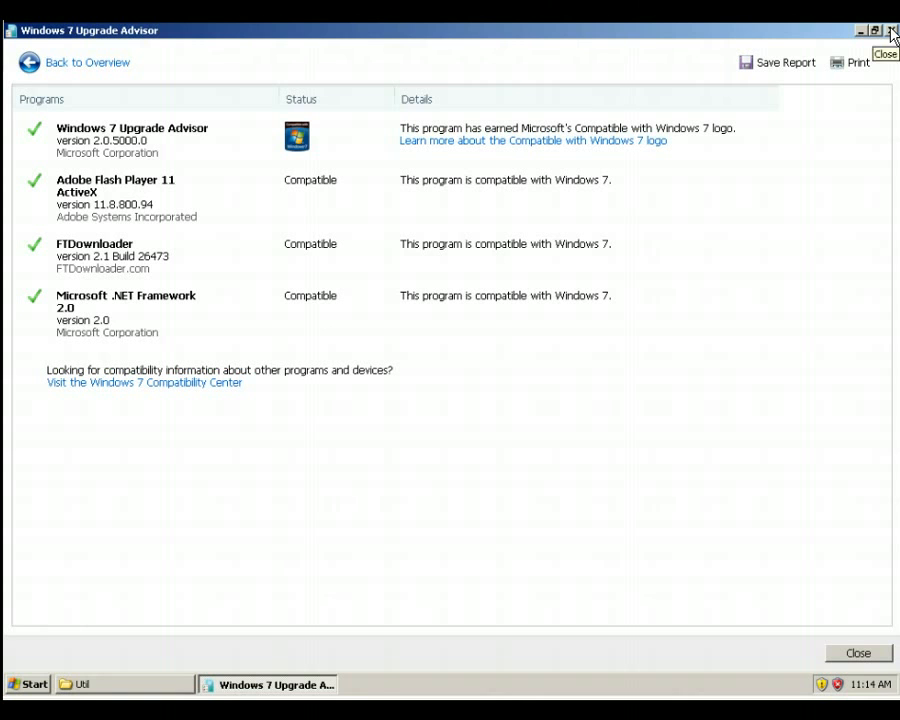
click(892, 31)
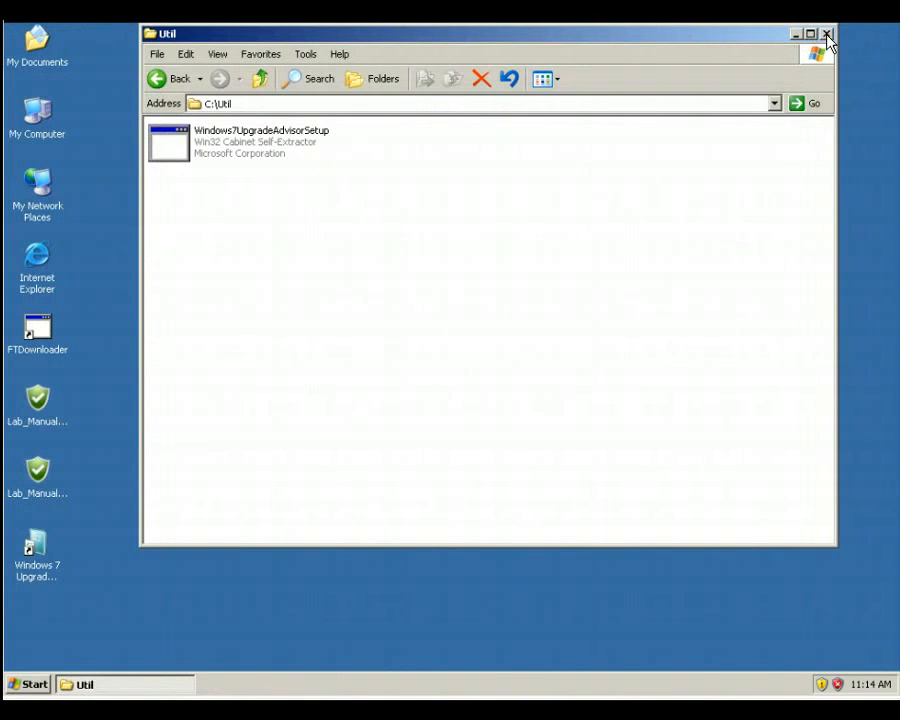
Step: Close the Util folder and reach the advanced Start menu customization from the taskbar's Properties
click(827, 33)
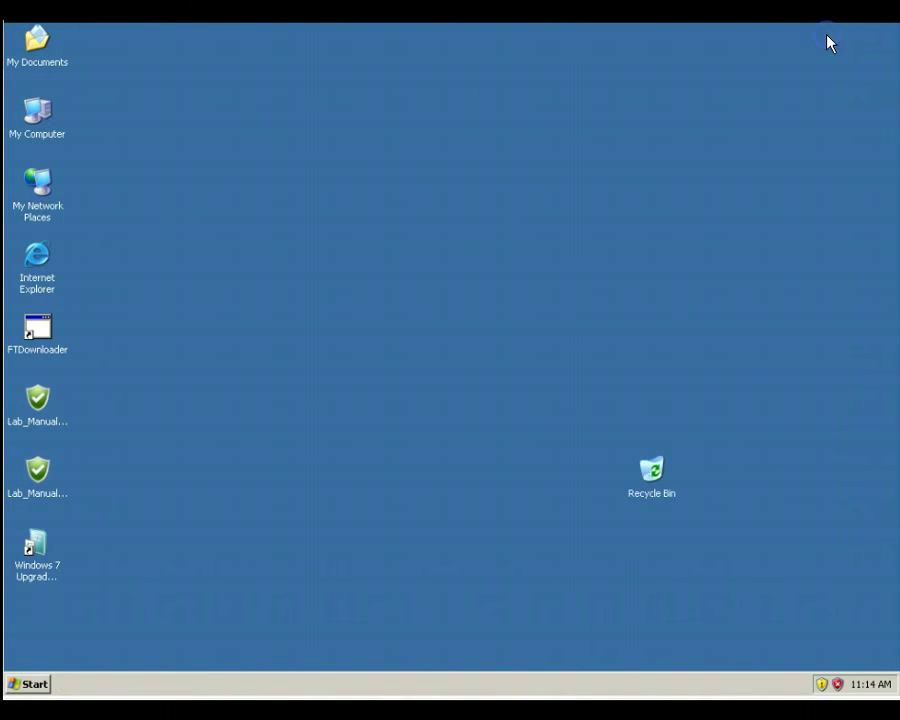
click(17, 686)
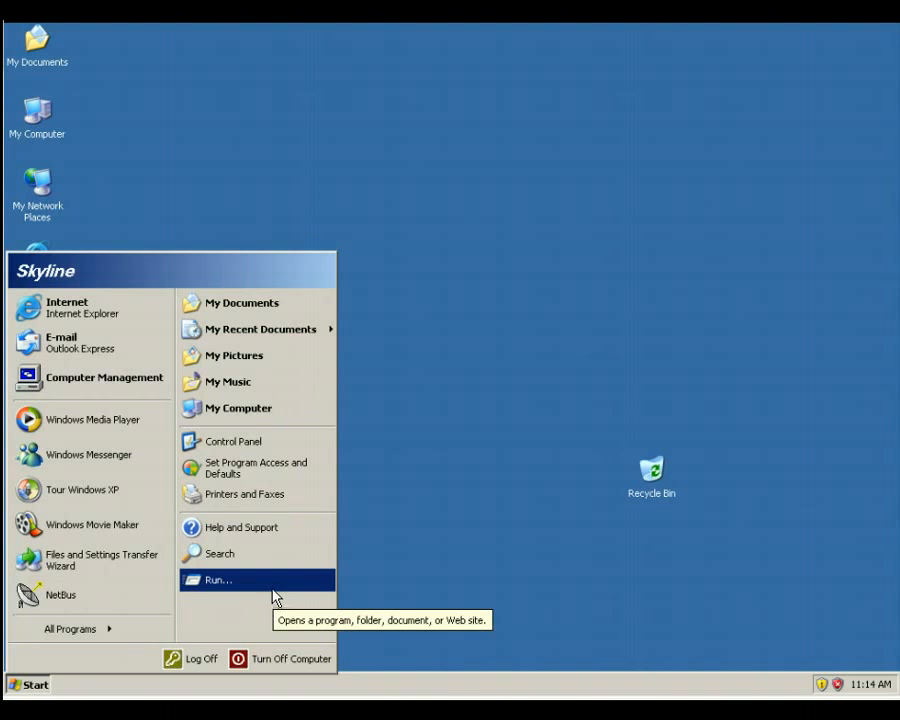
right_click(445, 682)
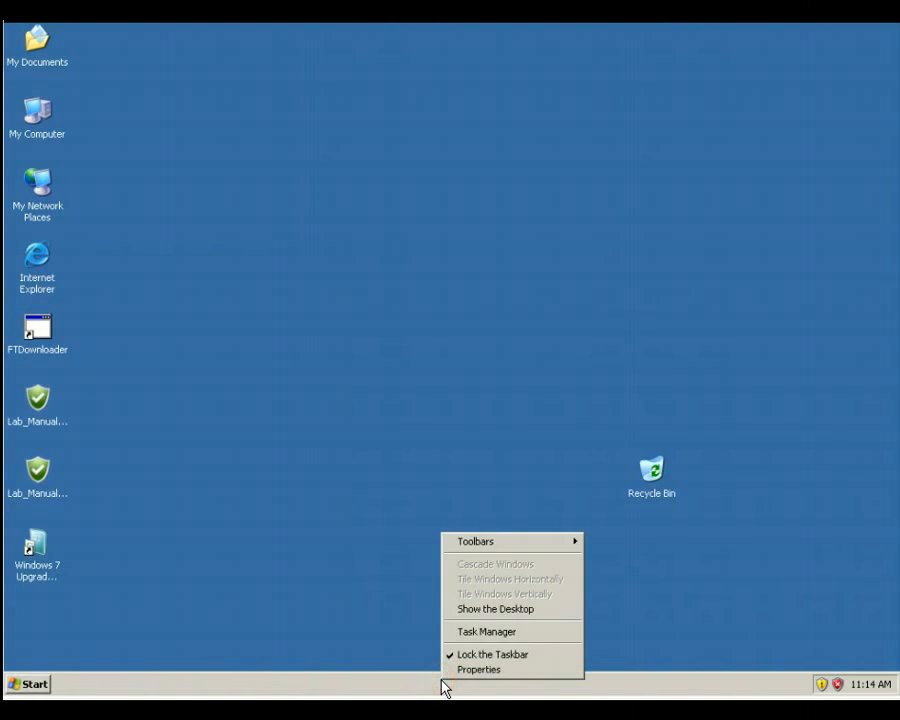
click(468, 672)
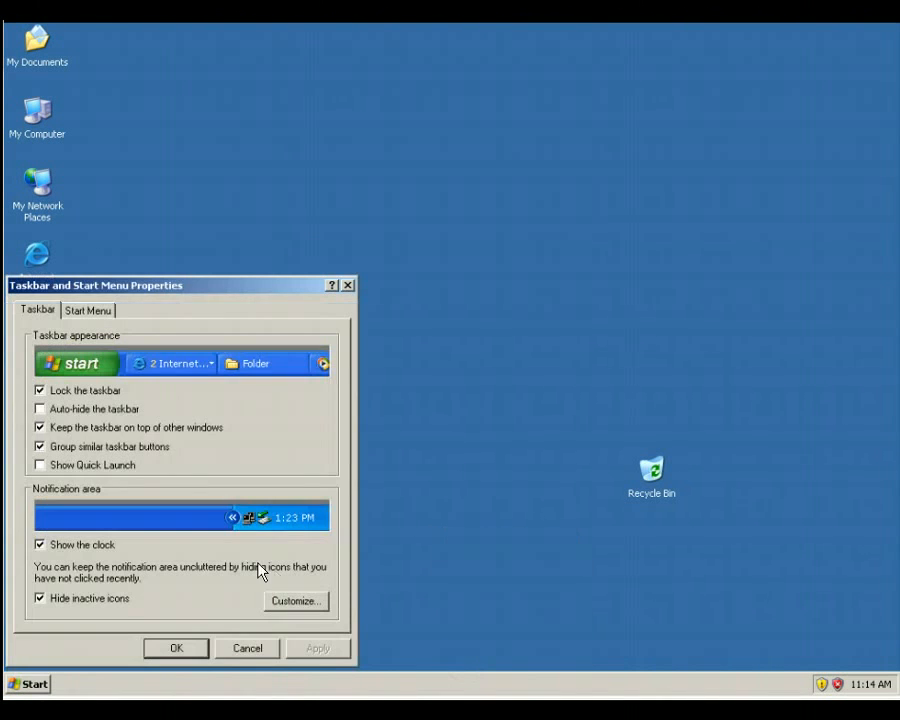
click(93, 311)
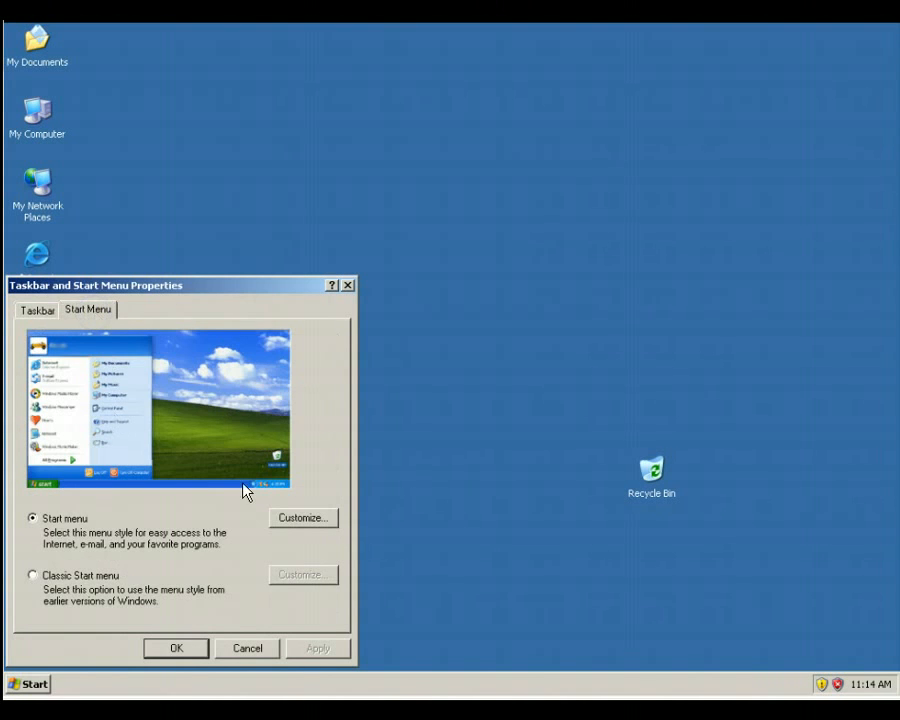
click(302, 517)
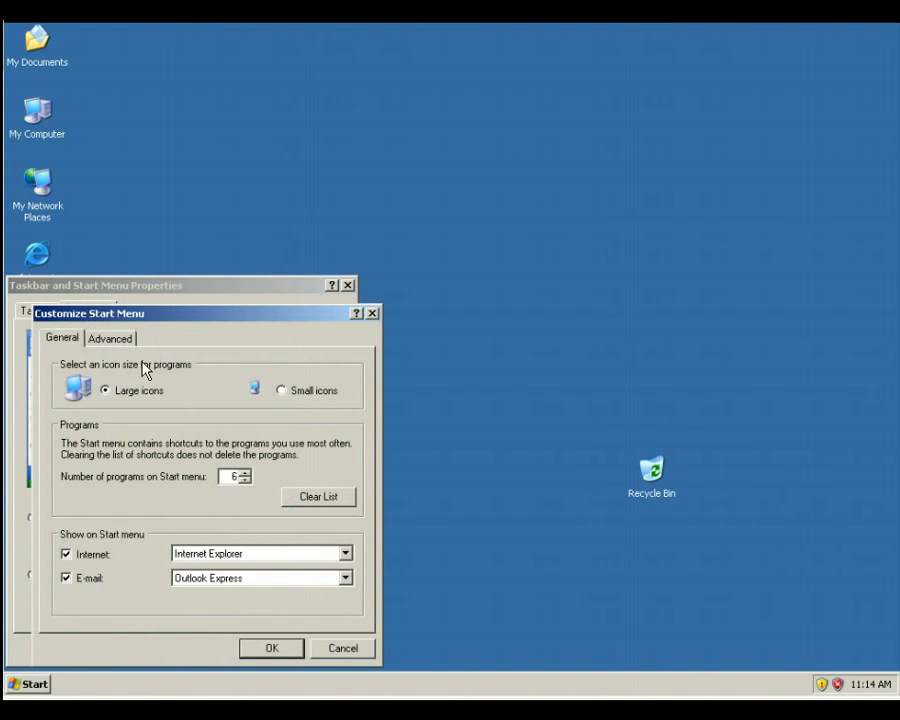
click(110, 338)
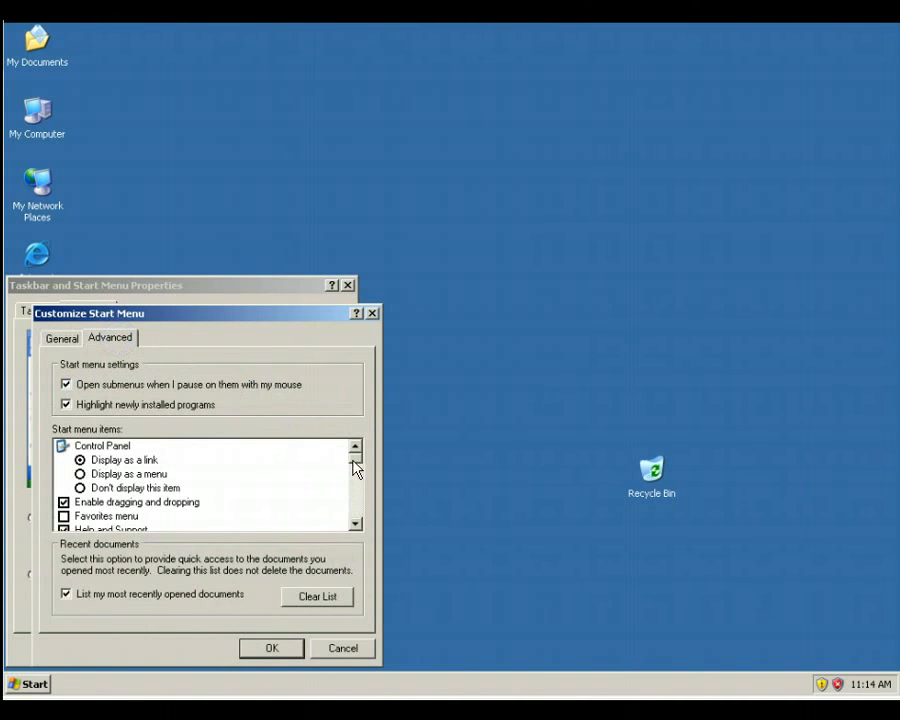
drag(360, 490, 358, 522)
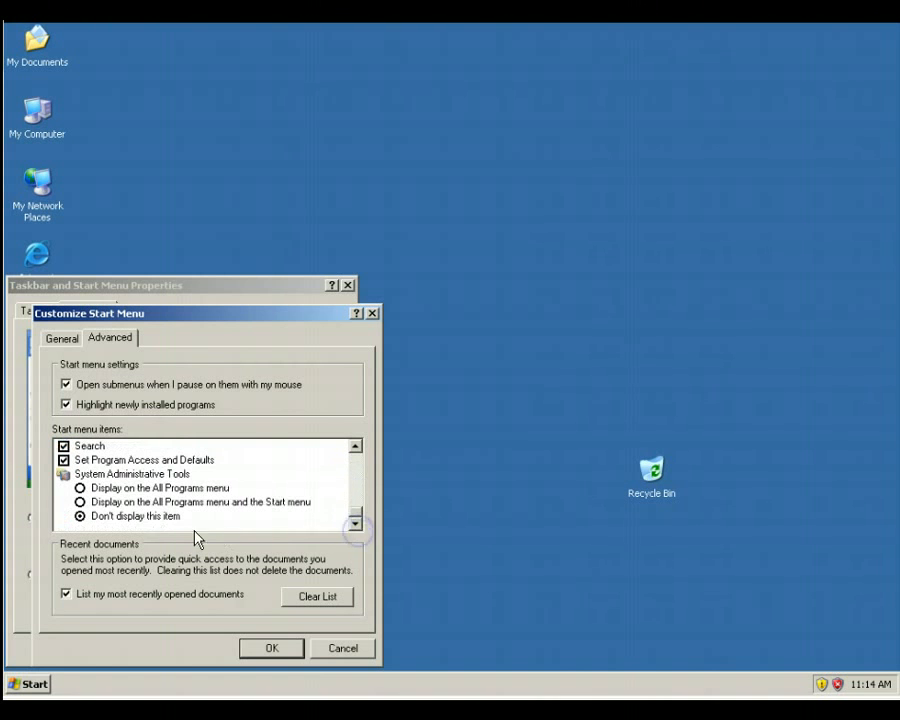
Step: Set System Administrative Tools to display on both the All Programs and Start menus, and apply
click(142, 502)
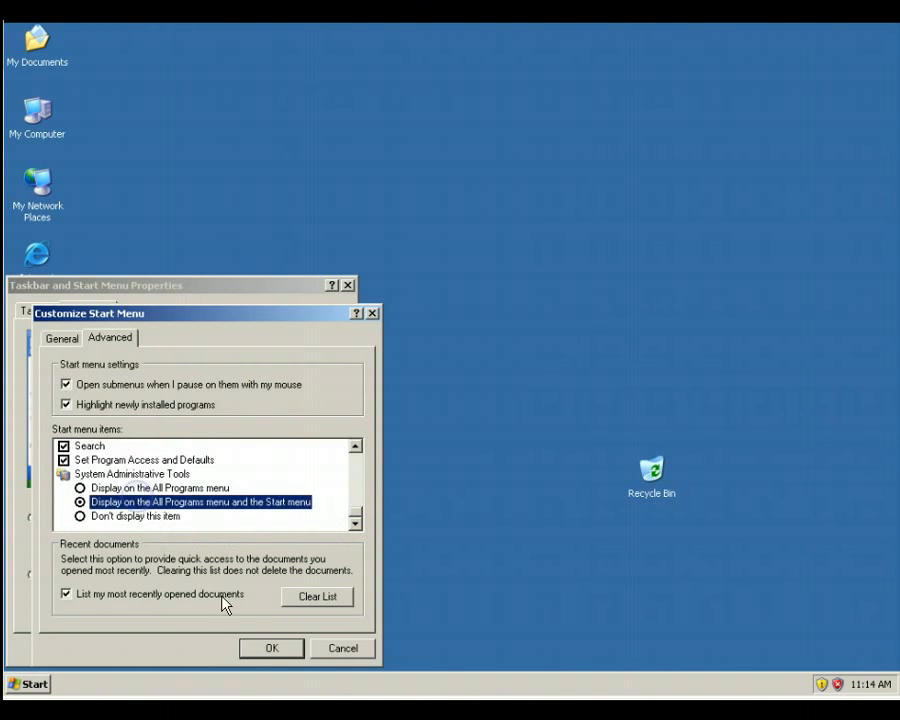
click(272, 648)
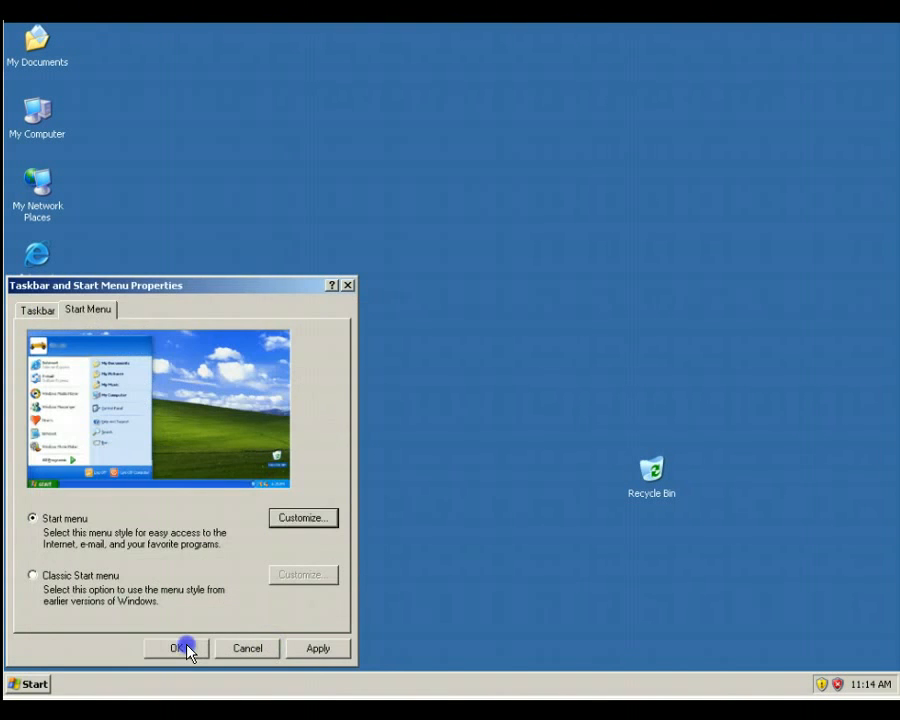
click(182, 648)
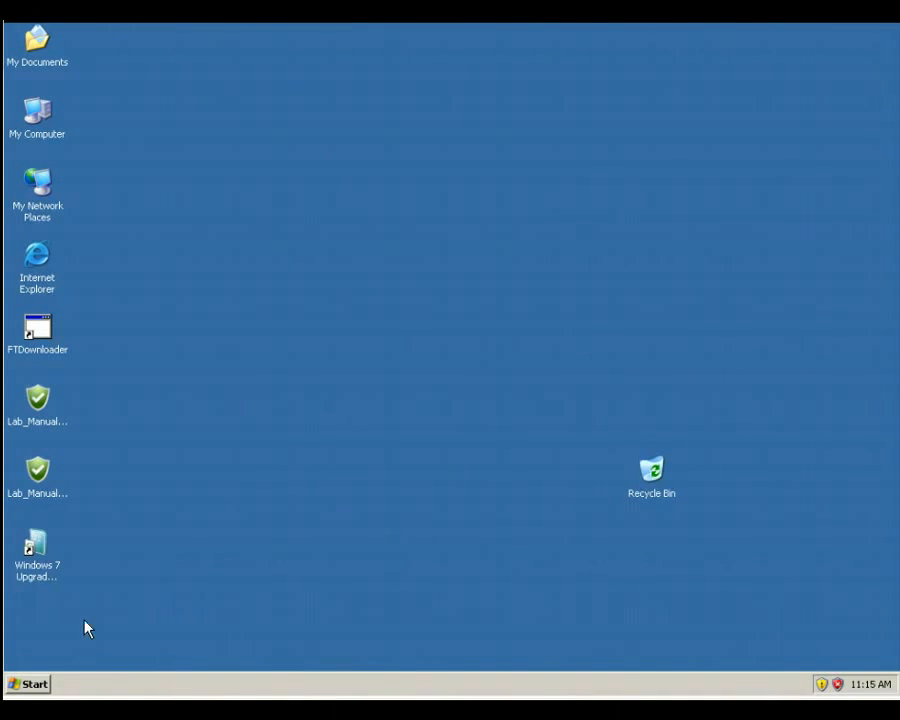
click(28, 684)
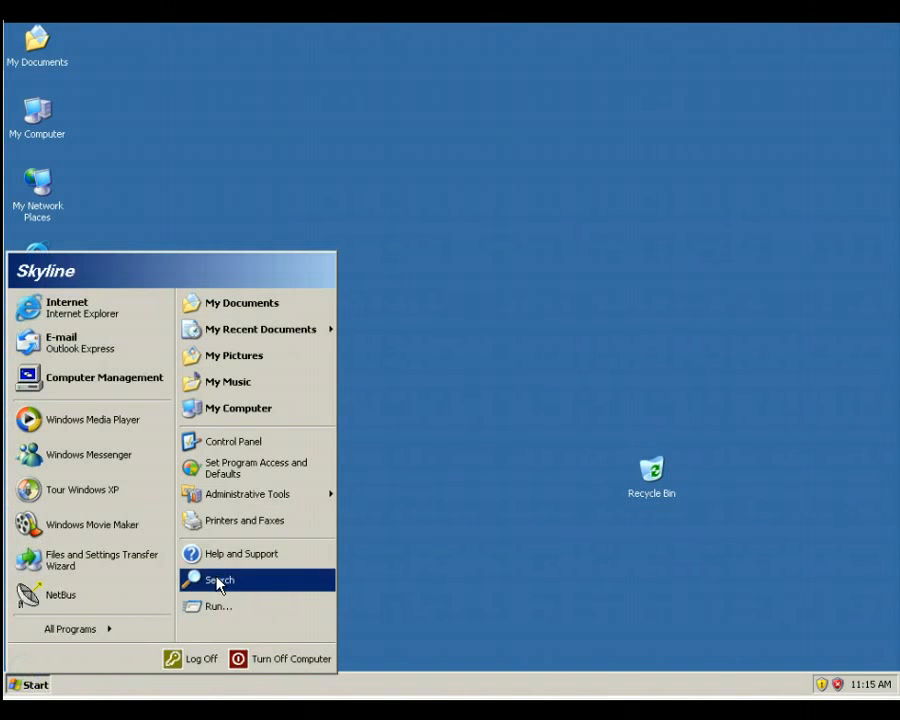
mouse_move(200, 423)
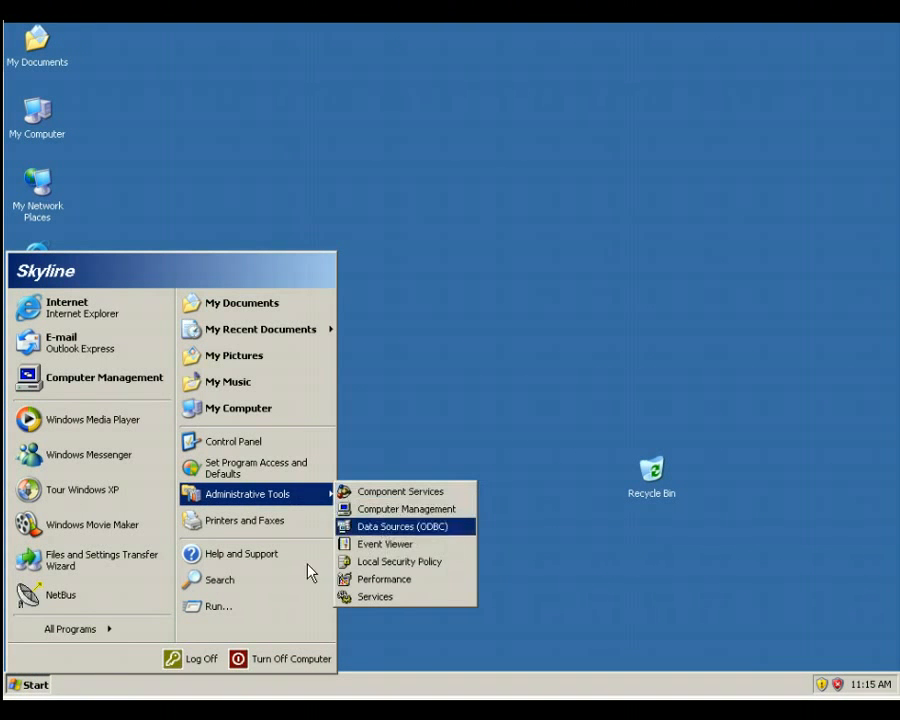
mouse_move(70, 629)
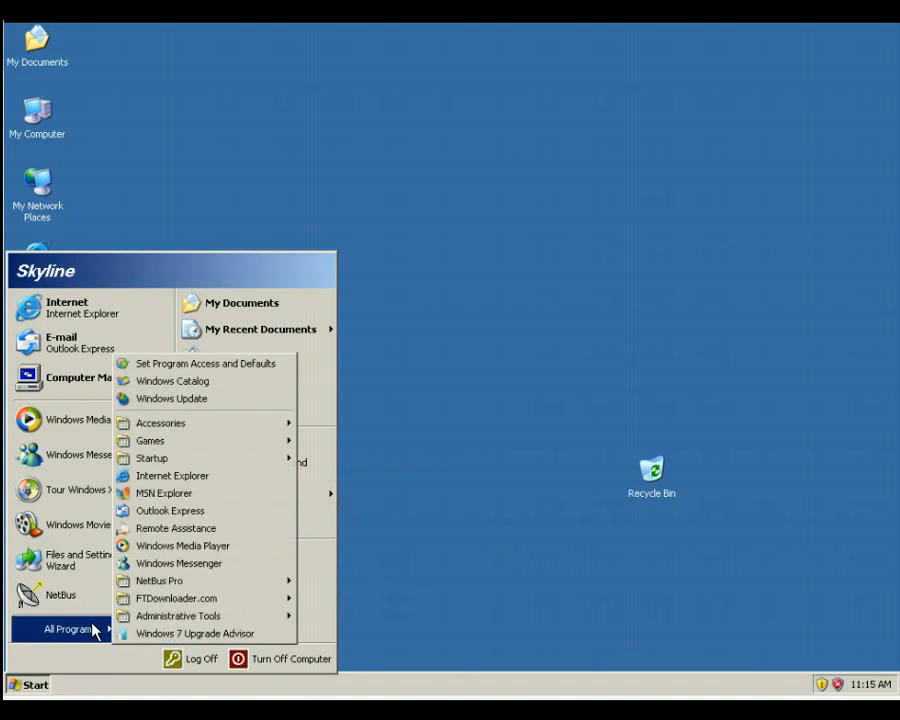
mouse_move(161, 423)
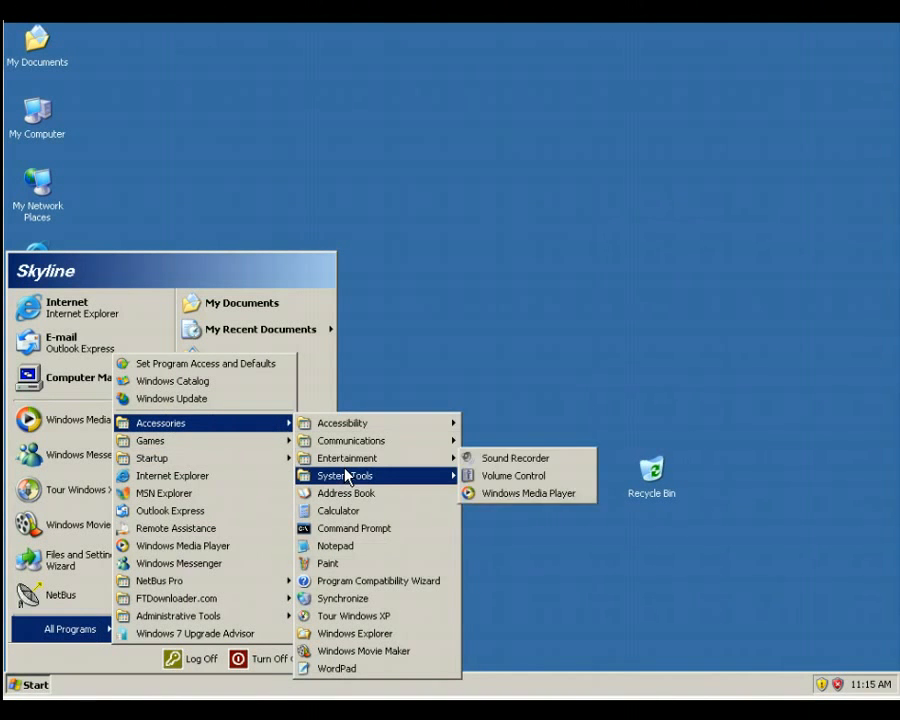
mouse_move(347, 458)
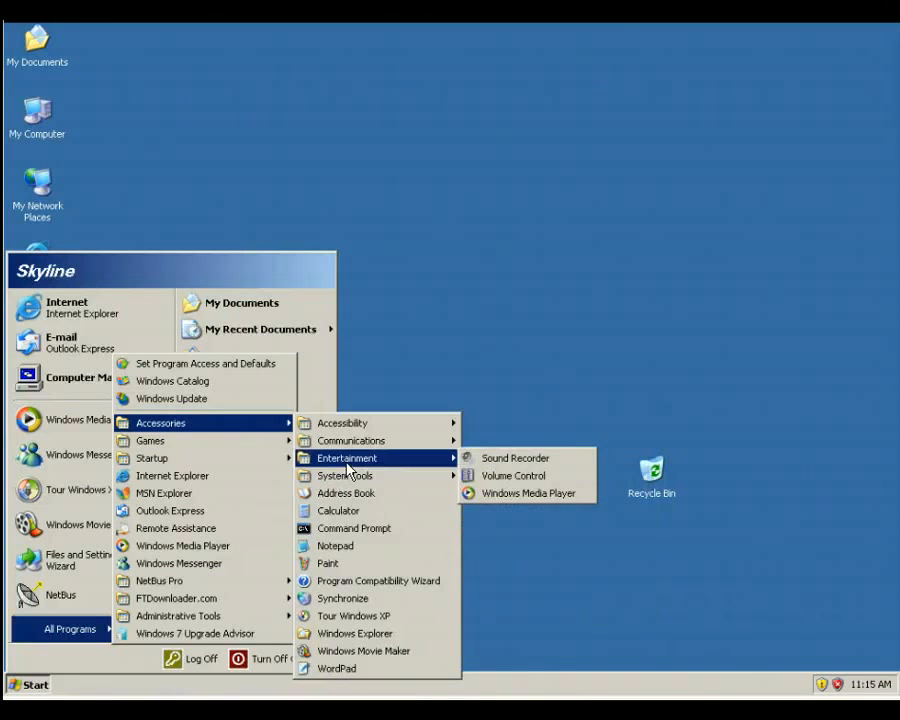
key(super)
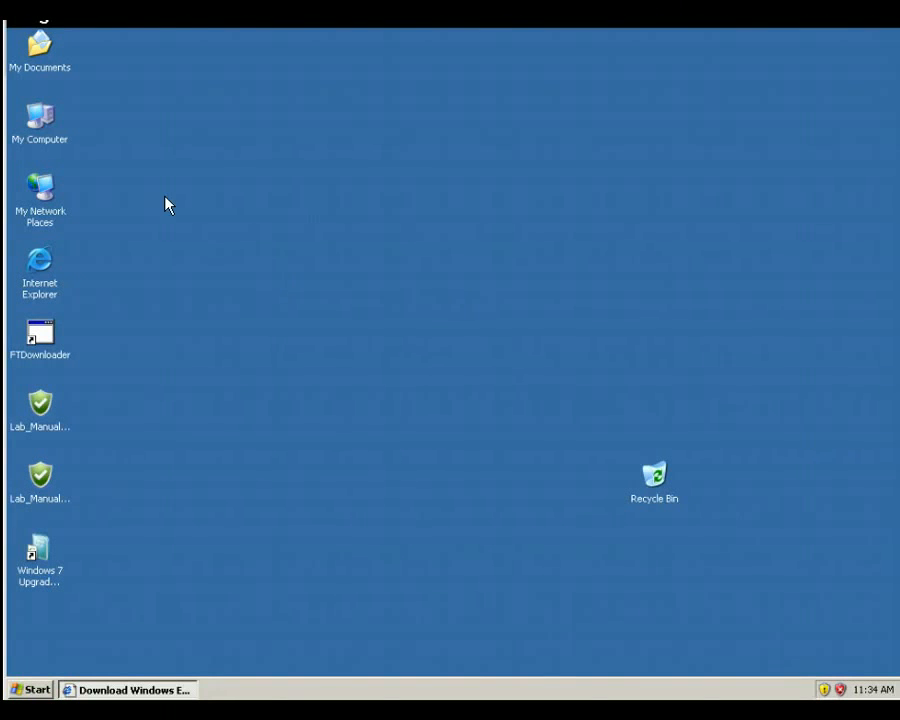
Step: Browse My Computer > C: > Util in Explorer
double_click(38, 122)
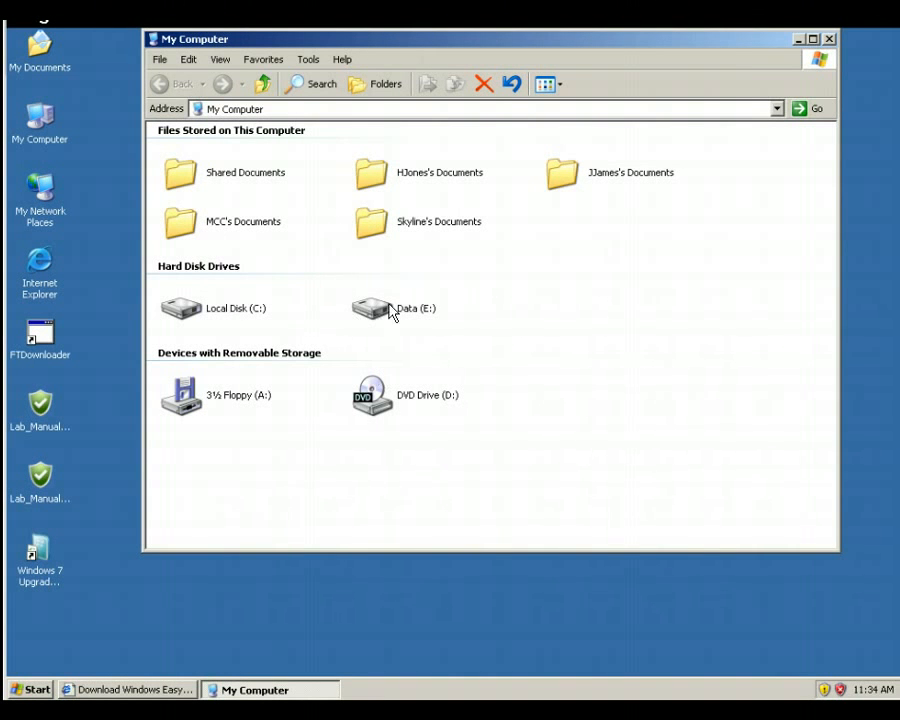
double_click(188, 316)
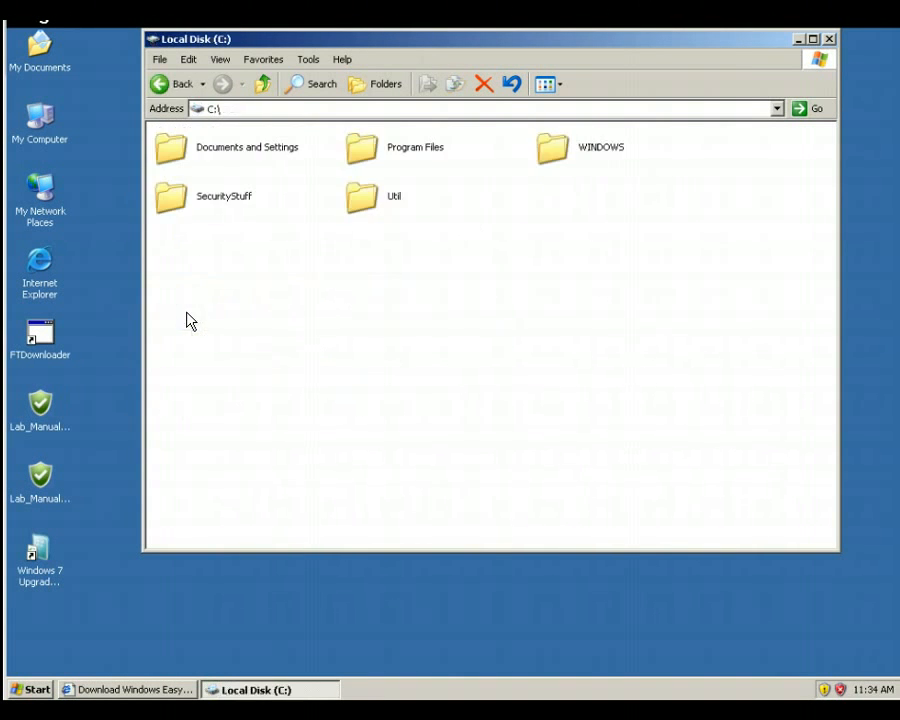
double_click(375, 197)
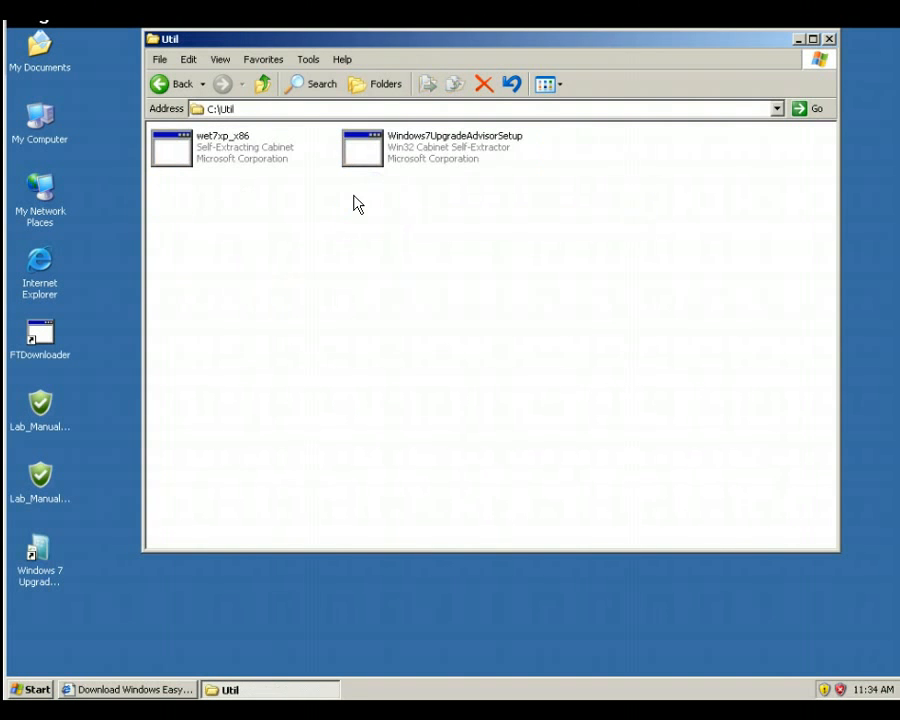
Step: Launch wet7xp_x86, allow it to run, and dismiss the invalid application error
double_click(183, 160)
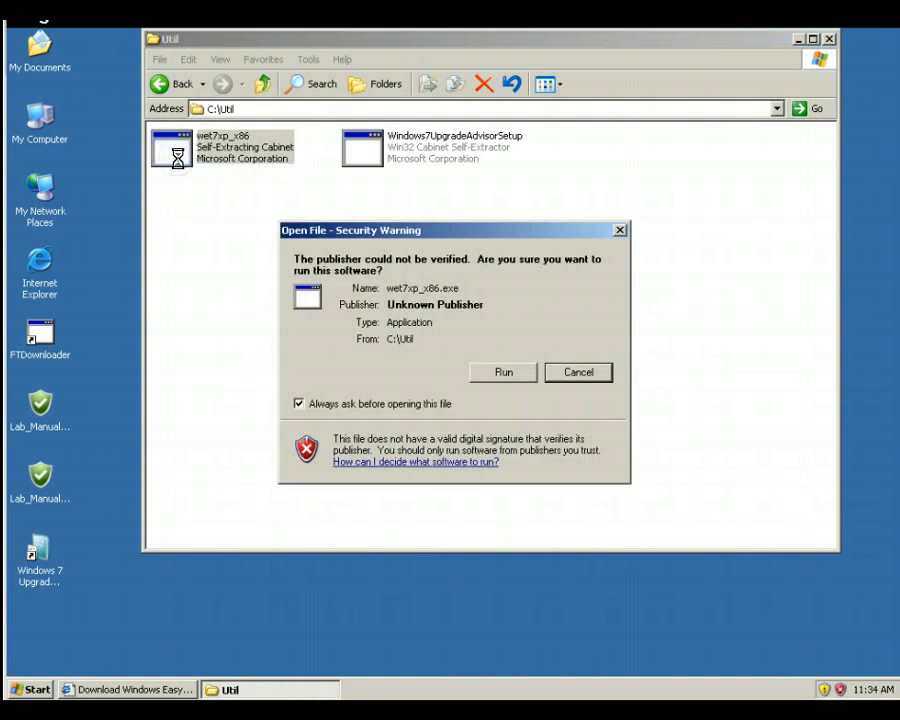
click(505, 374)
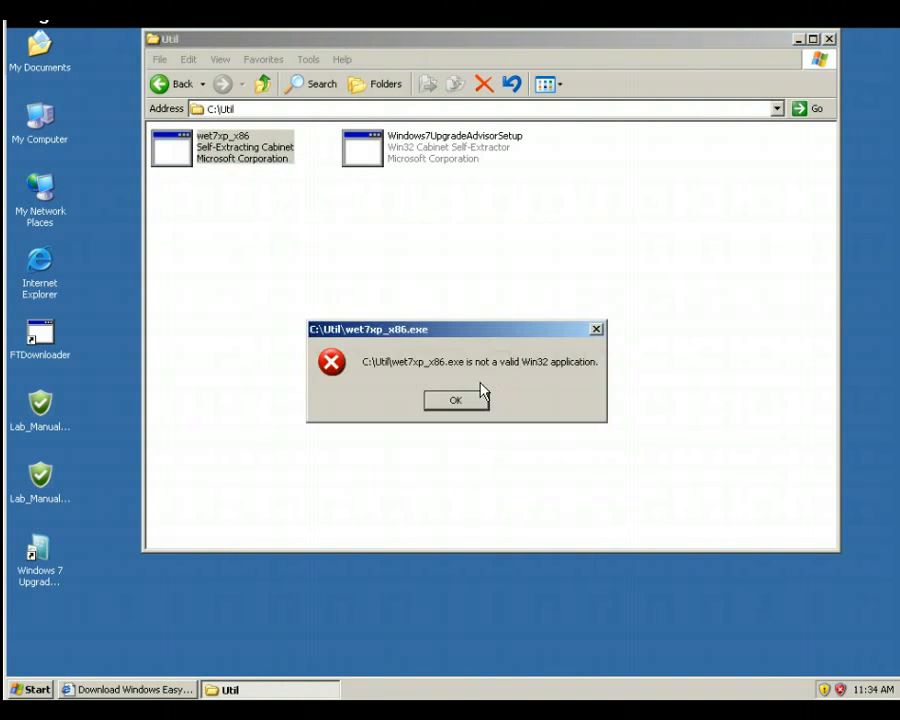
click(453, 402)
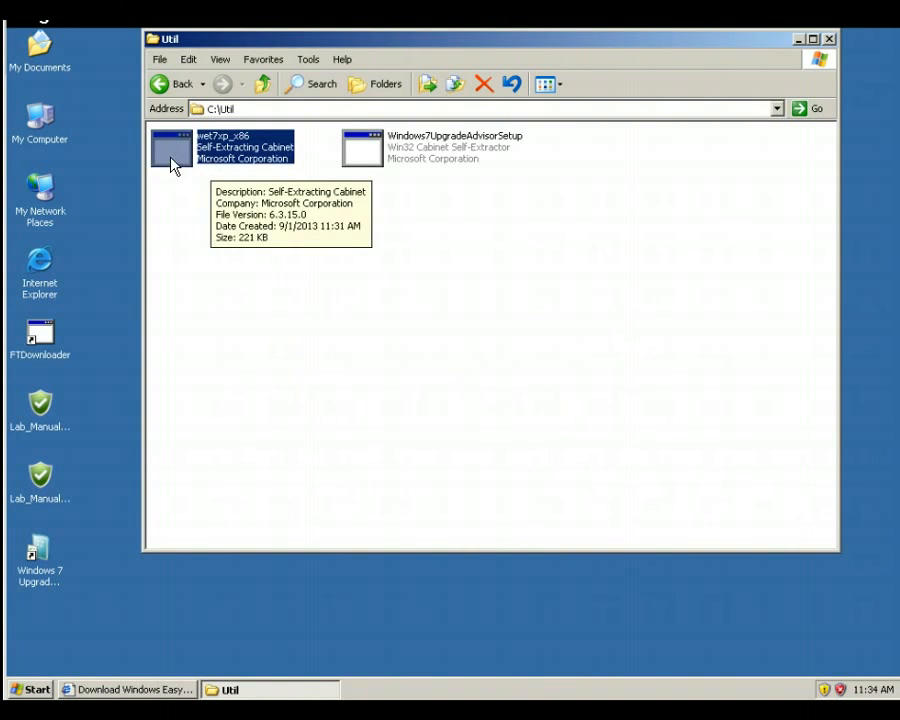
click(176, 205)
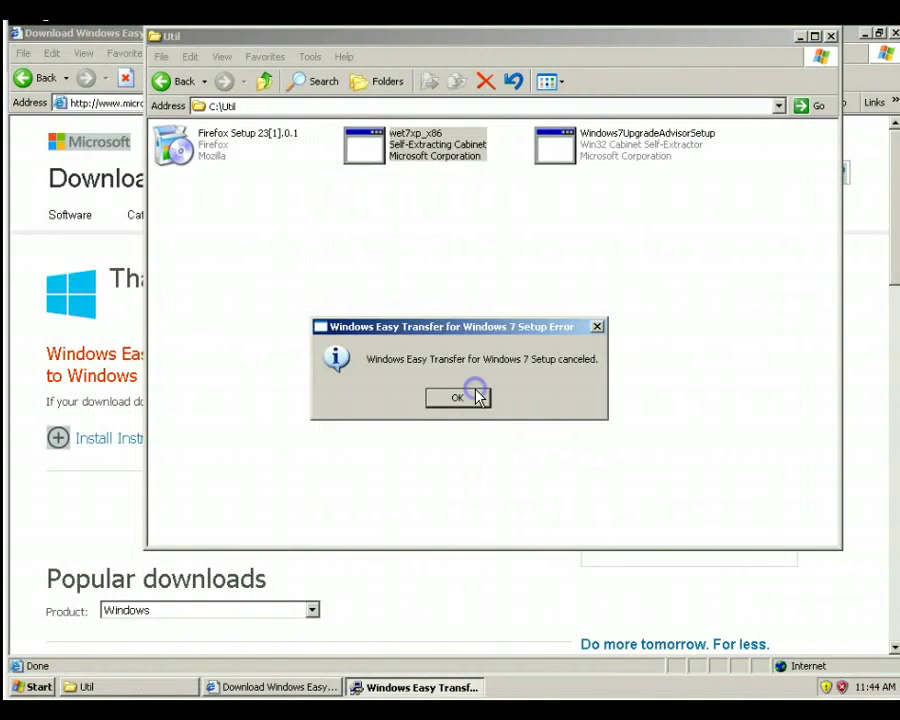
Step: Dismiss the canceled message and relaunch the wet7xp_x86 installer, allowing it to run
click(472, 396)
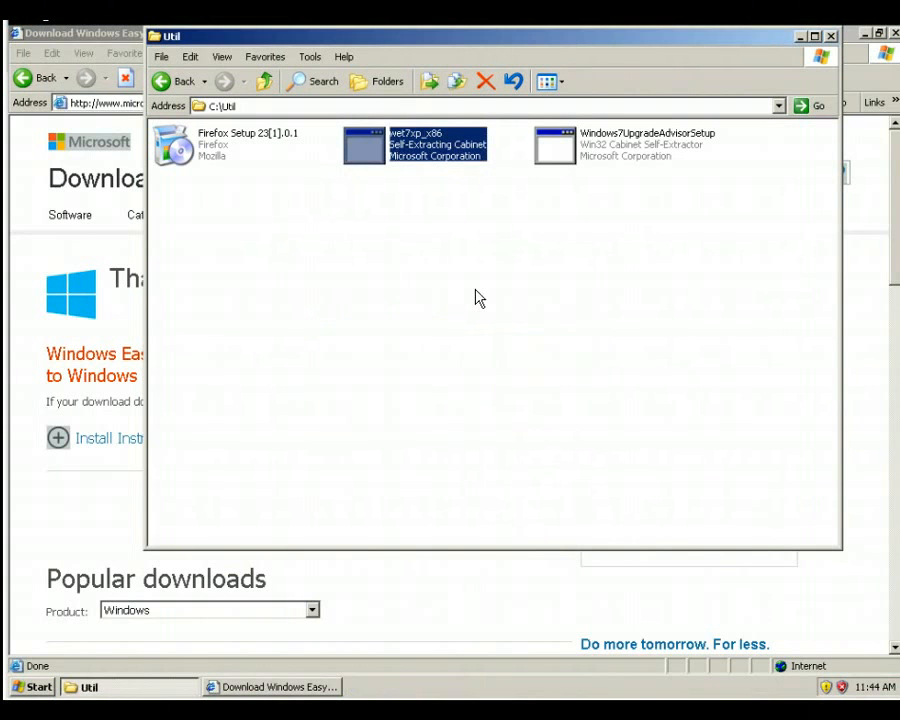
double_click(352, 155)
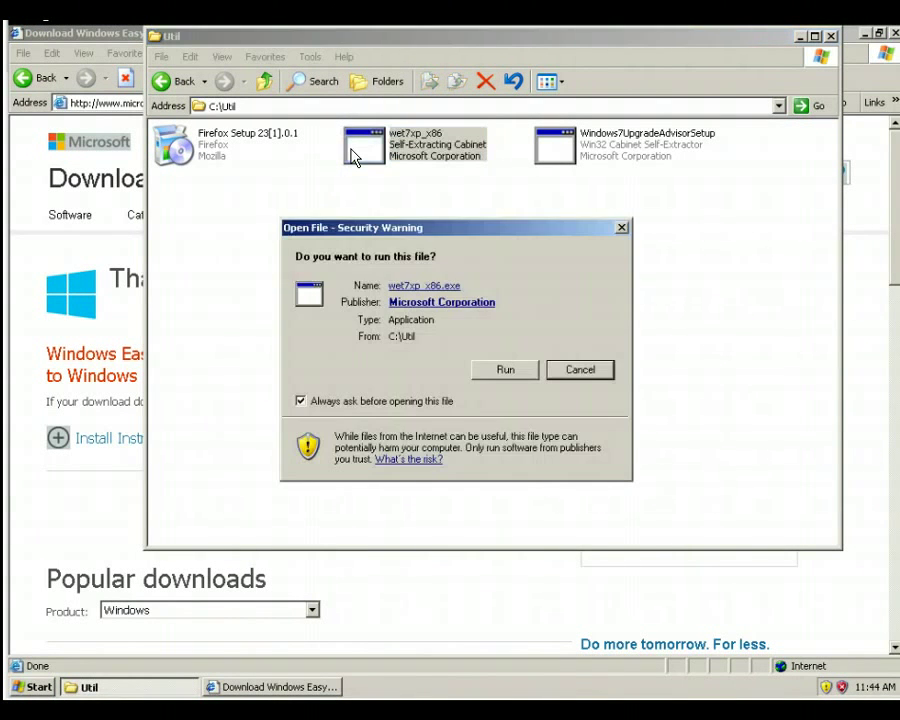
click(503, 370)
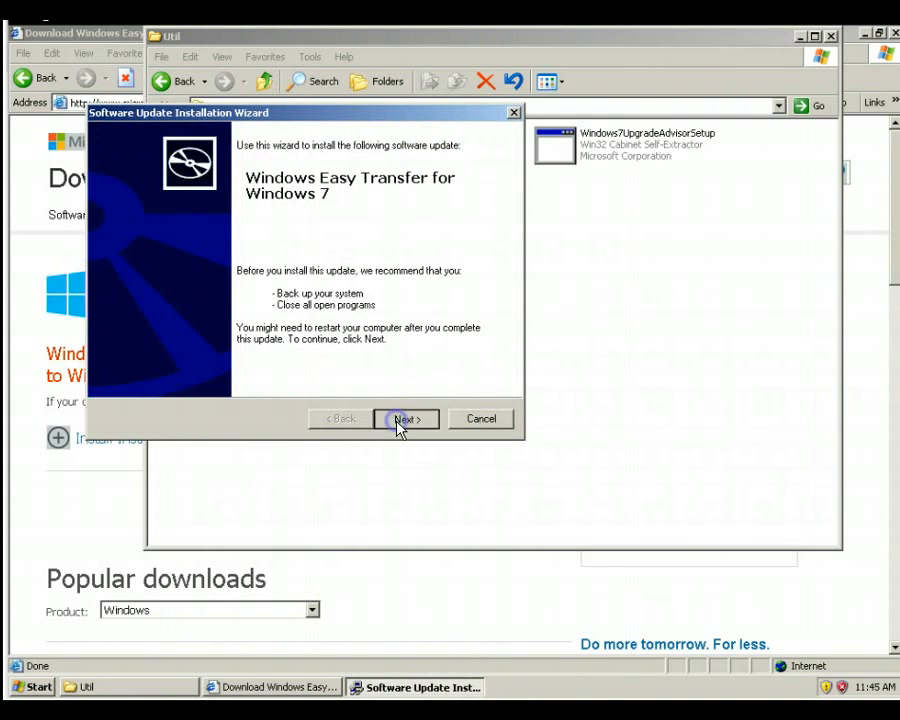
Step: Advance the Easy Transfer Setup wizard, accept the license with I Agree, and install
click(406, 418)
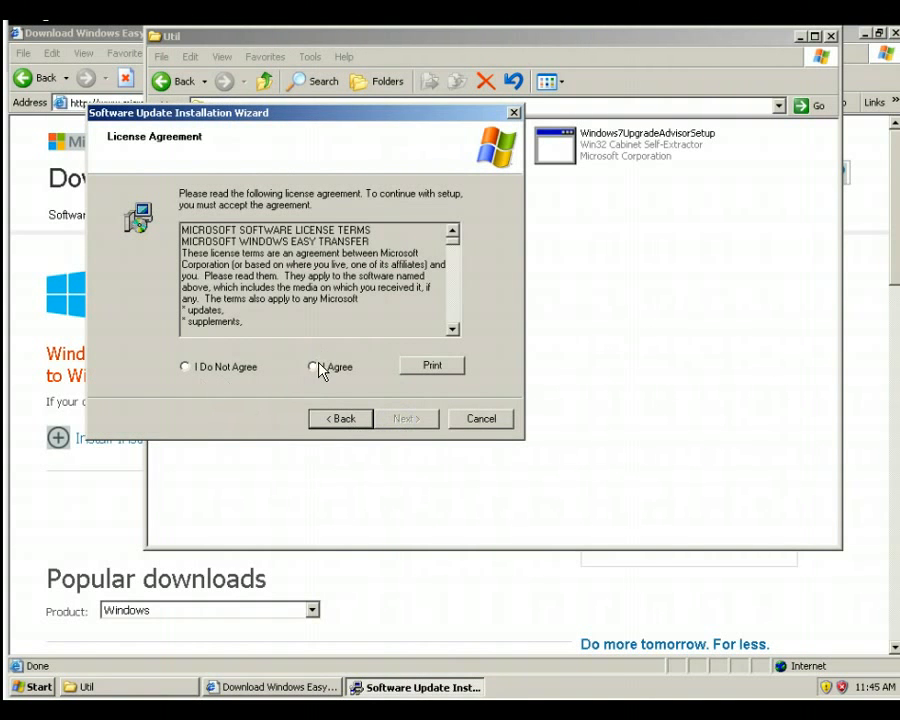
click(322, 367)
click(410, 418)
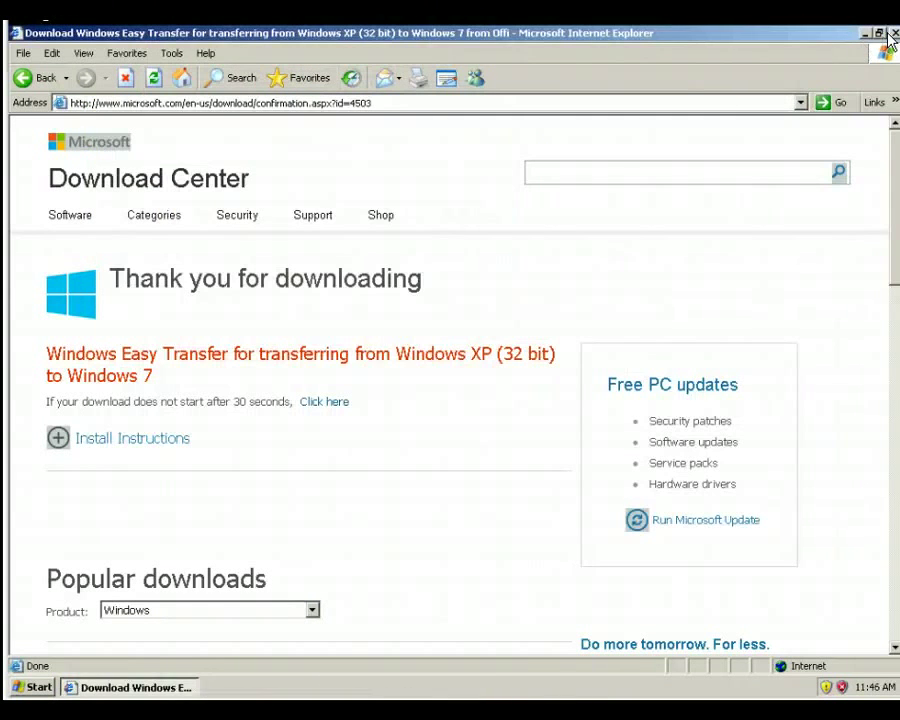
Step: Close the download page and launch Windows Easy Transfer for Windows 7 from All Programs
click(893, 35)
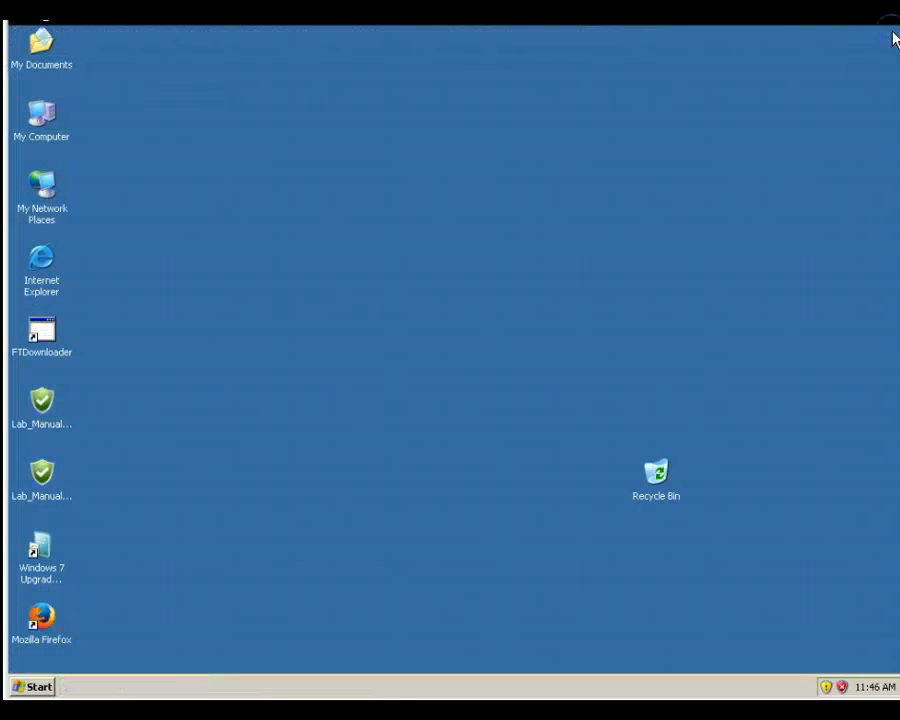
click(36, 686)
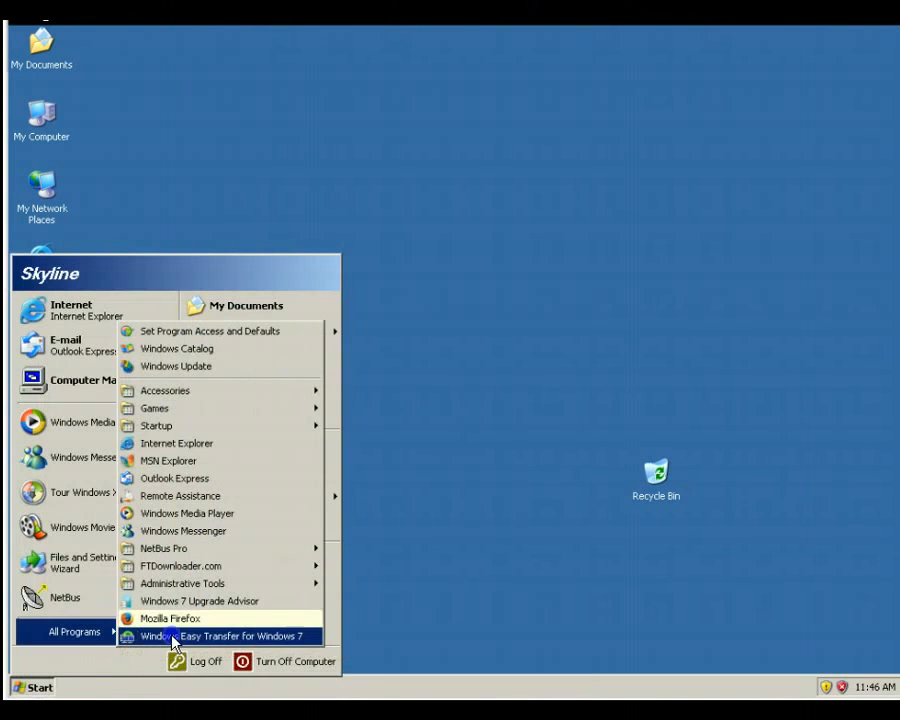
click(180, 636)
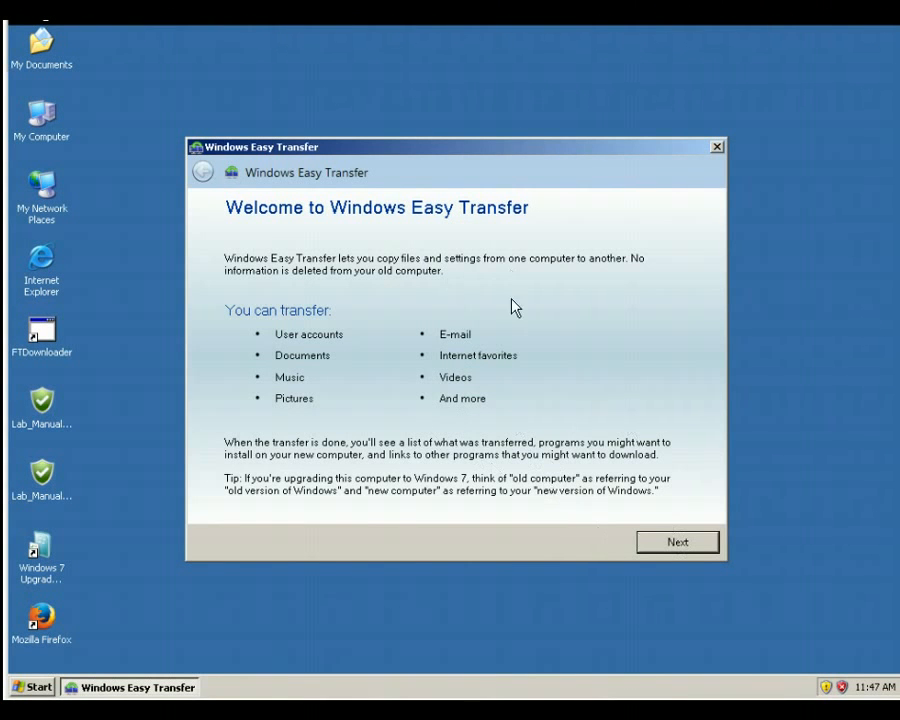
Step: Move past the welcome page and choose an external hard disk or USB flash drive as the transfer method
click(667, 545)
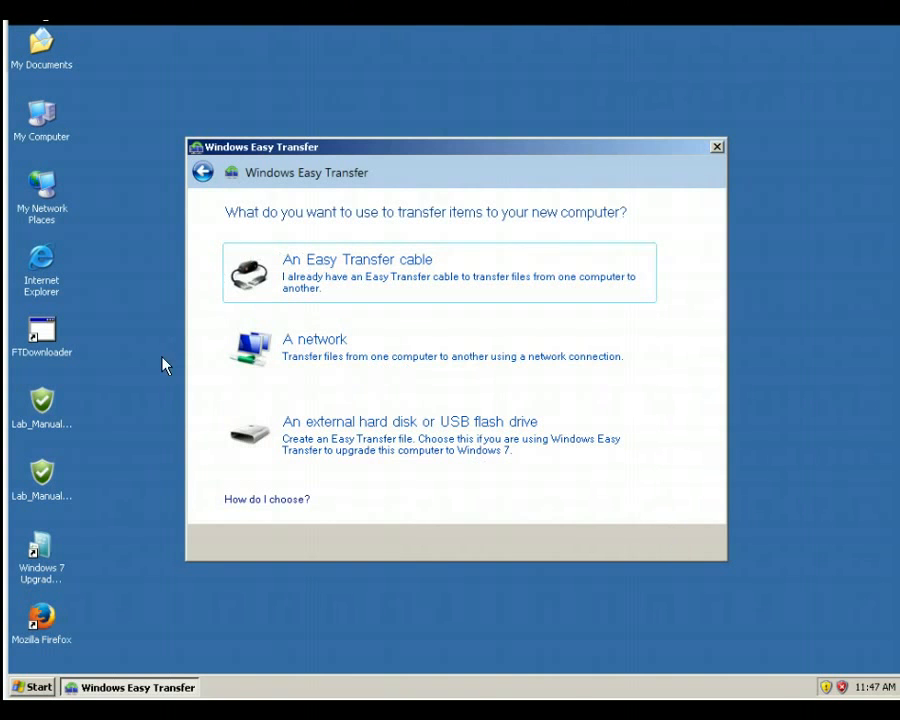
click(360, 432)
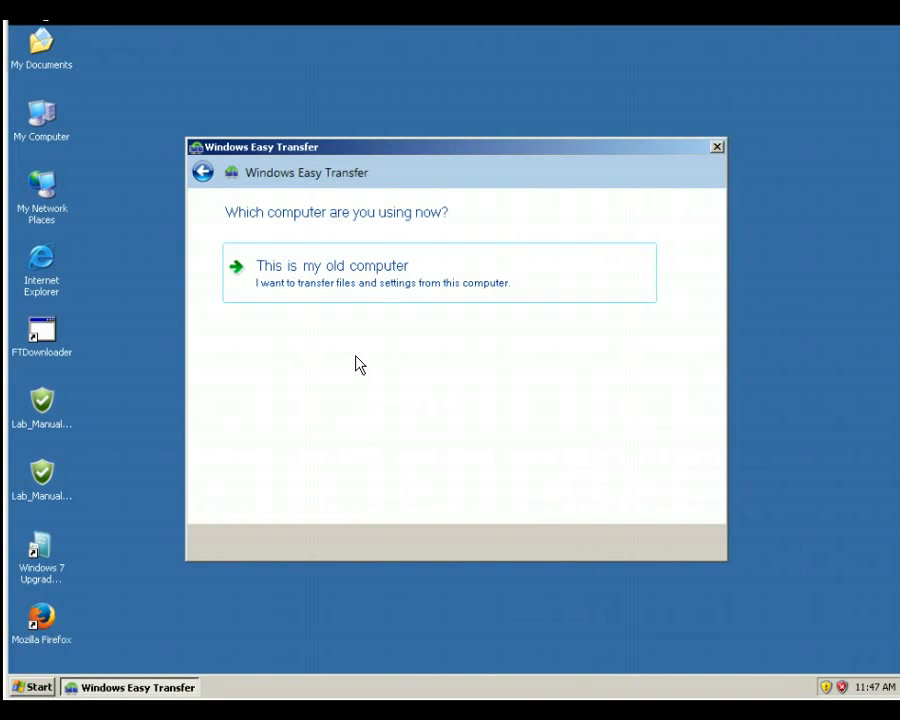
Step: Identify this PC as the old computer and let it scan the user accounts
click(380, 287)
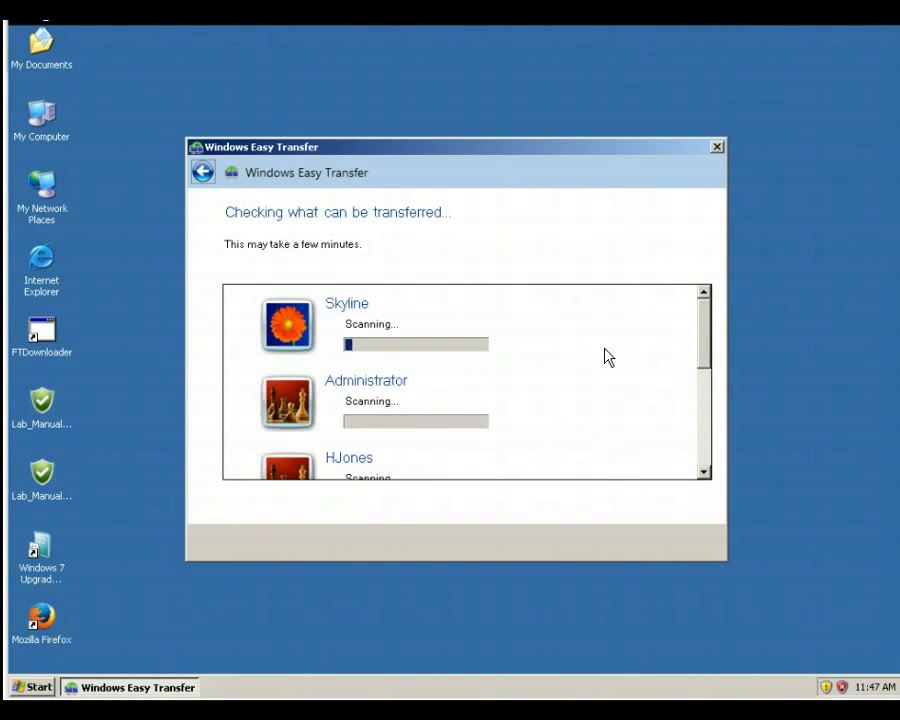
click(704, 328)
drag(693, 375, 673, 448)
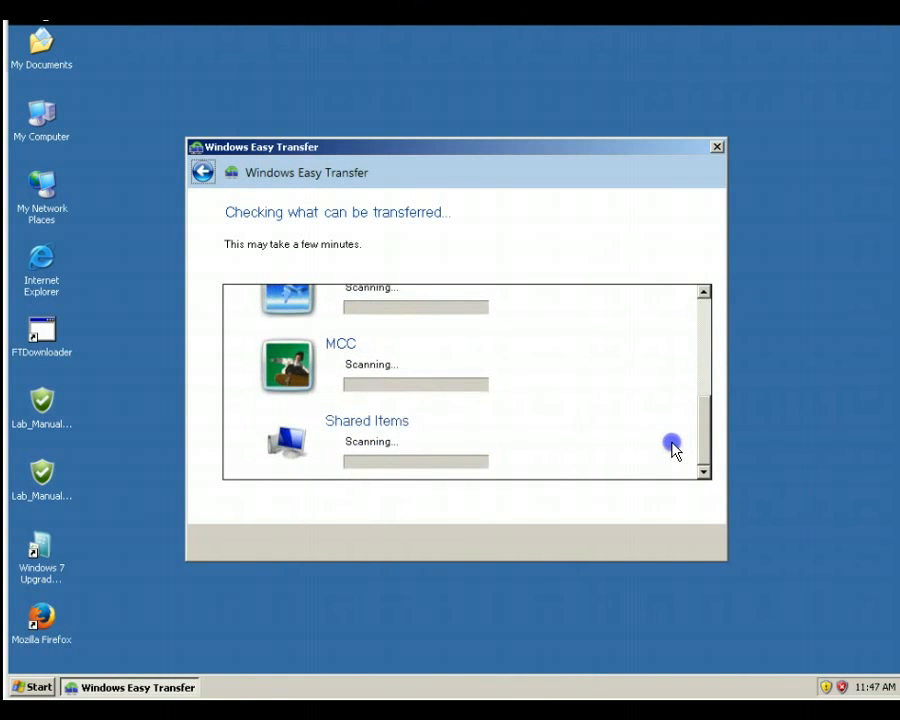
drag(706, 432, 706, 300)
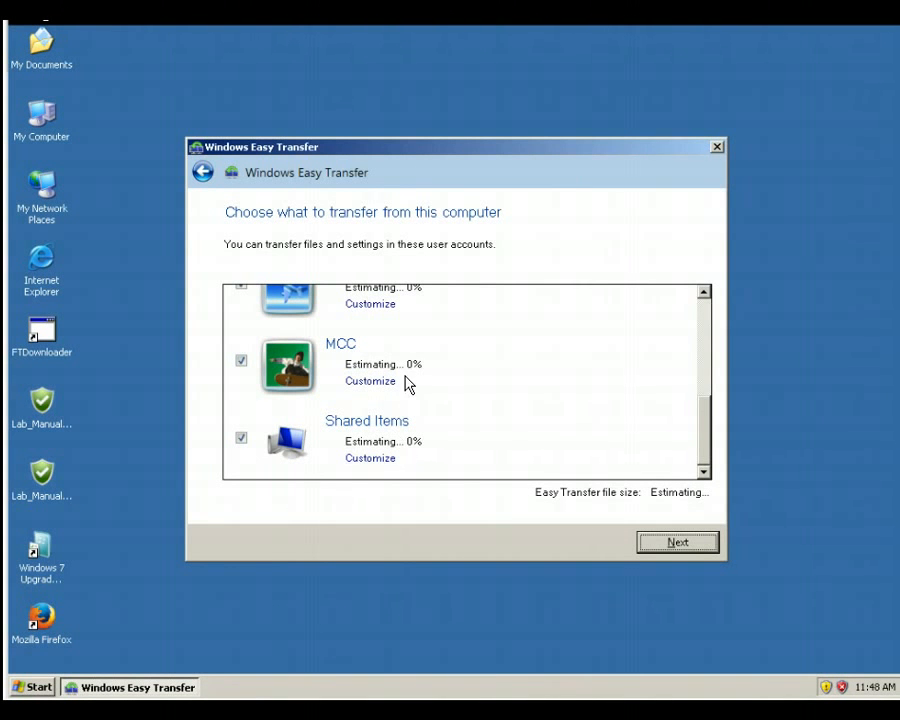
drag(705, 430, 722, 300)
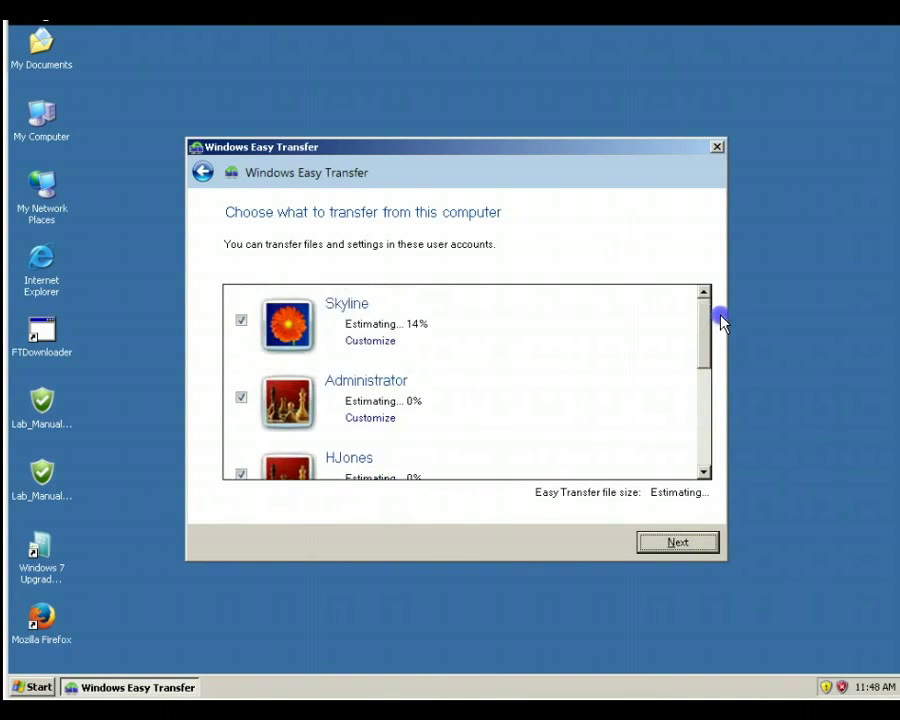
Step: Review the Skyline account's transfer items, close the breakdown, and continue to saving files and settings
click(370, 341)
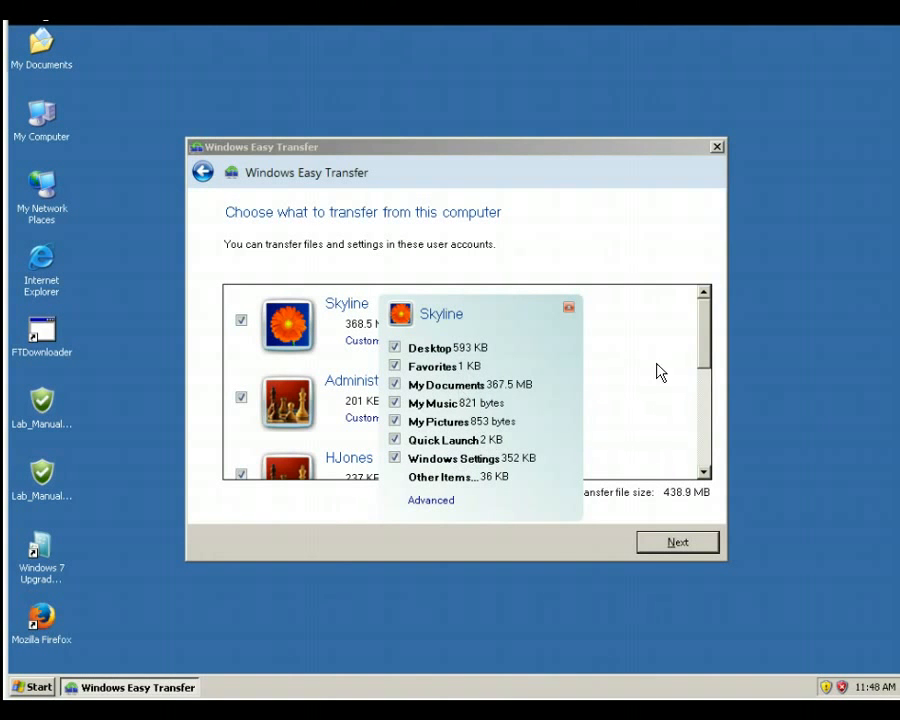
click(704, 350)
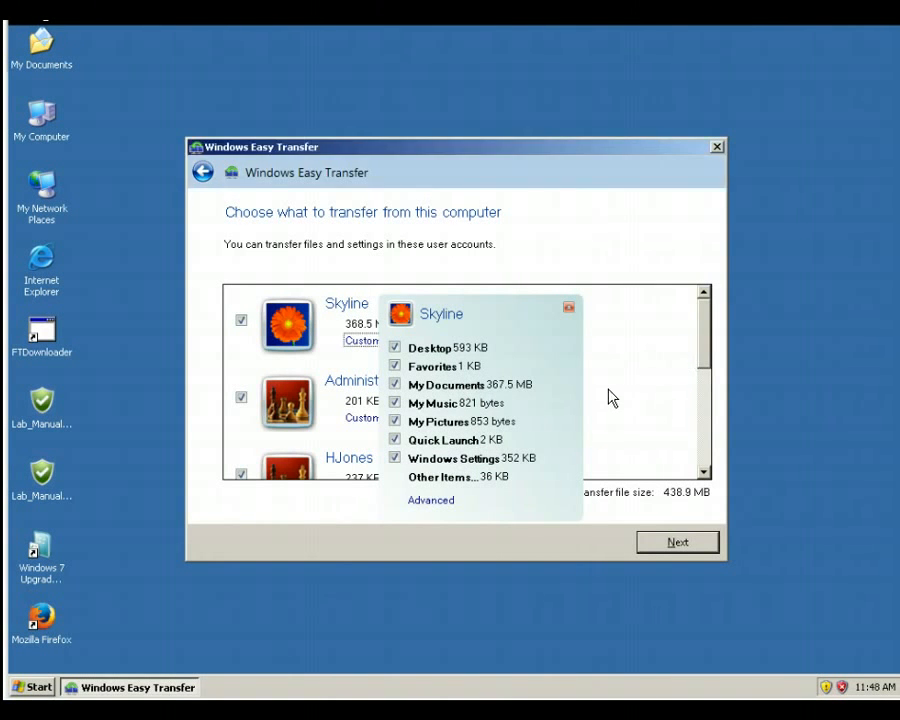
click(676, 543)
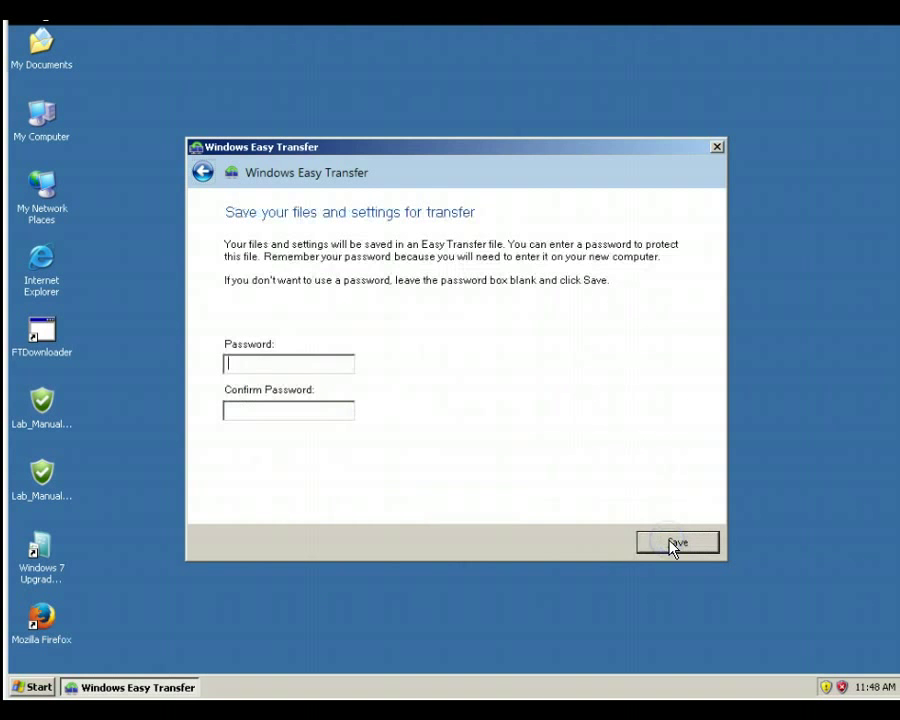
Step: Protect the transfer file with a password and choose a save location on Data (E:)
click(258, 367)
text(password)
key(Tab)
text(password)
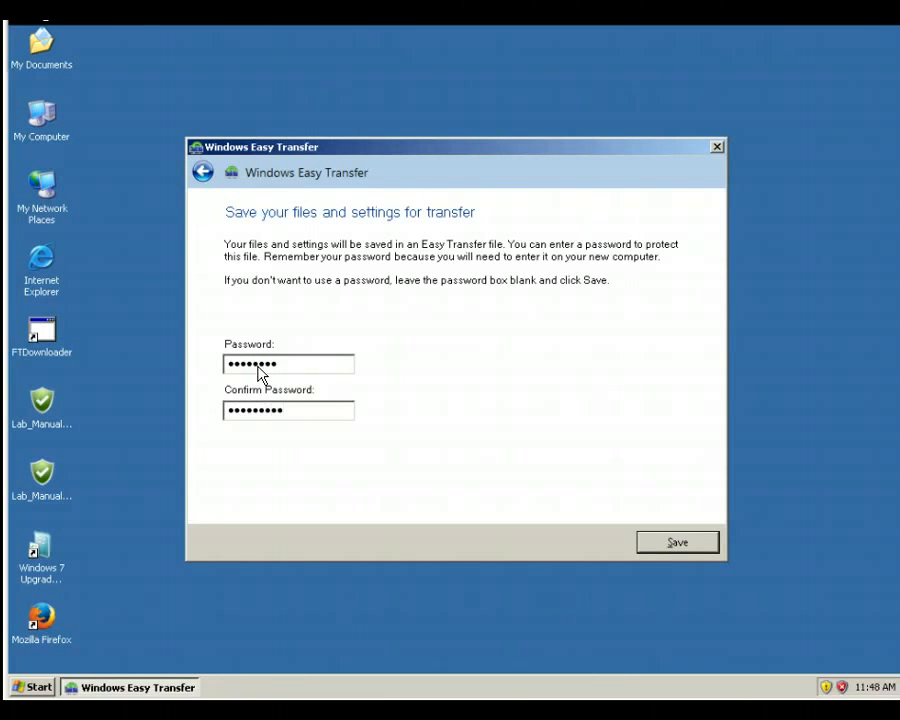
key(BackSpace)
key(BackSpace)
key(BackSpace)
key(BackSpace)
key(BackSpace)
text(password)
click(677, 542)
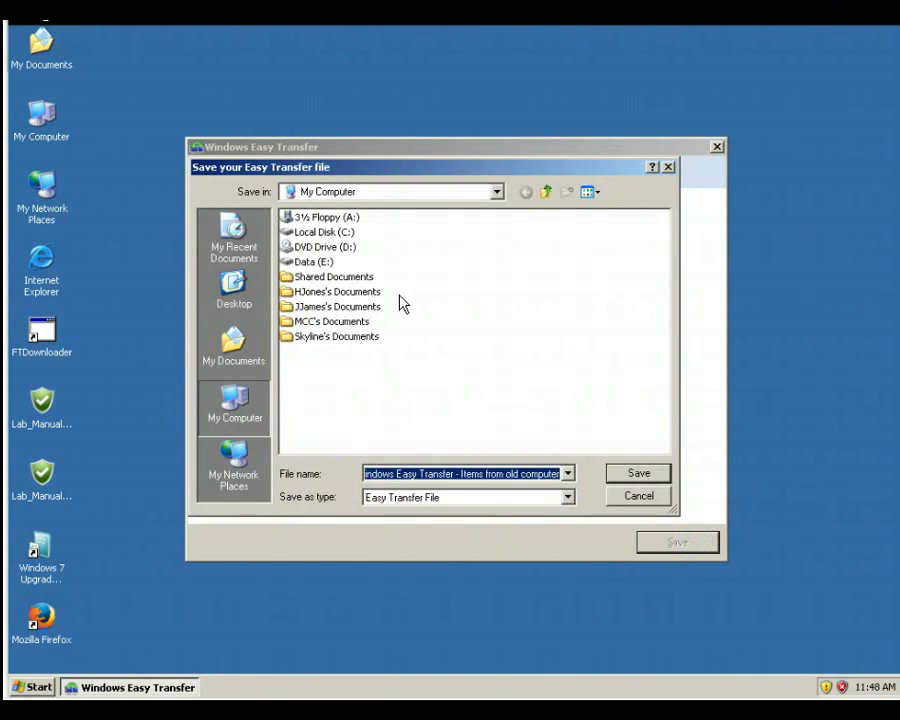
Step: Save the Easy Transfer .MIG file to the Data (E:) drive and let all items complete
click(313, 262)
double_click(313, 262)
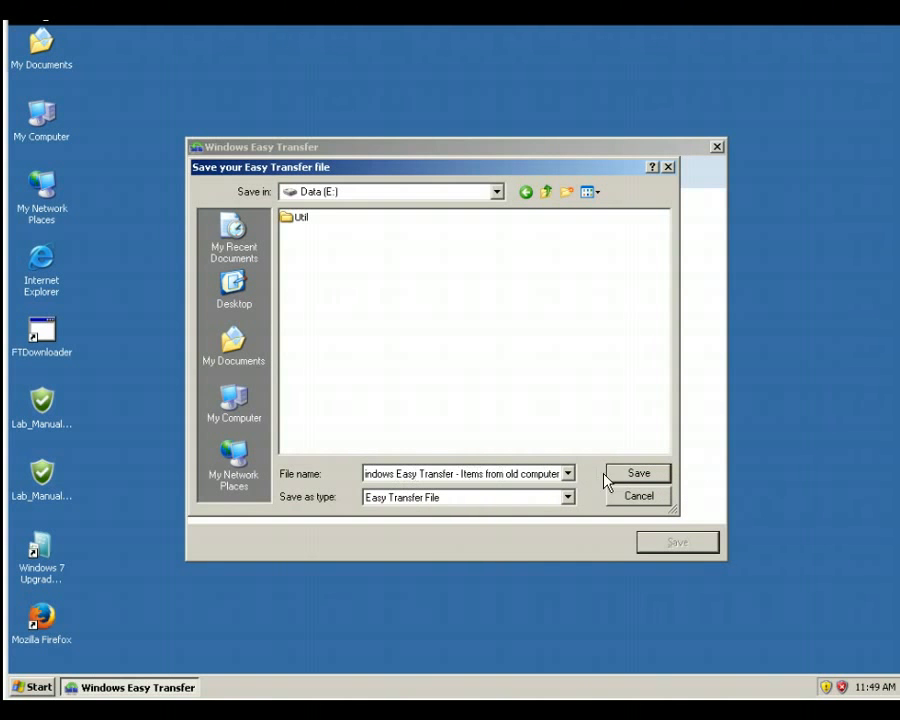
click(636, 475)
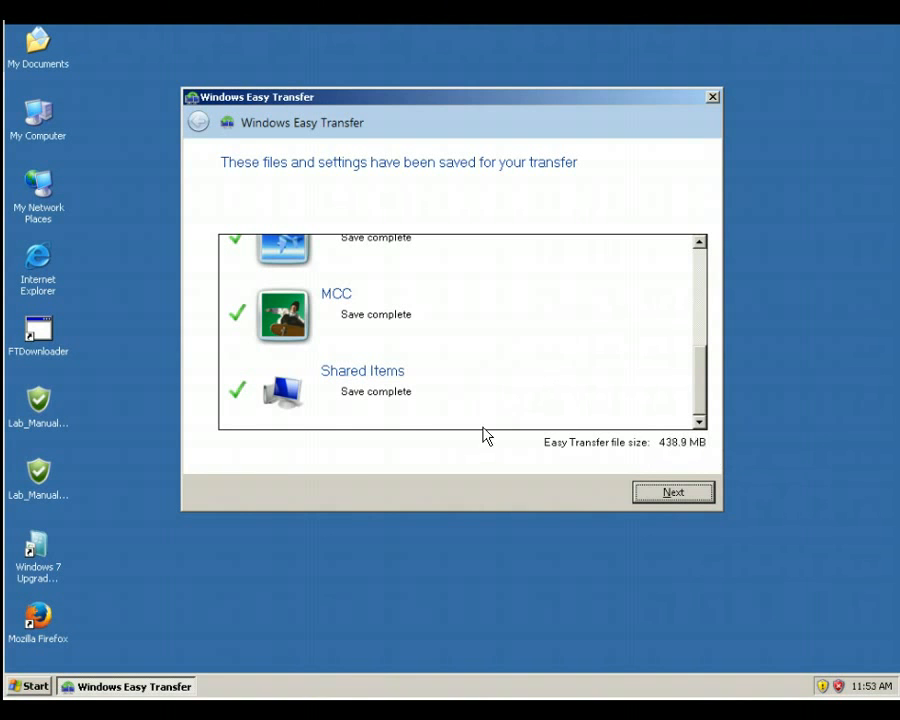
Step: Finish and close Windows Easy Transfer after the saved-items summary
click(672, 492)
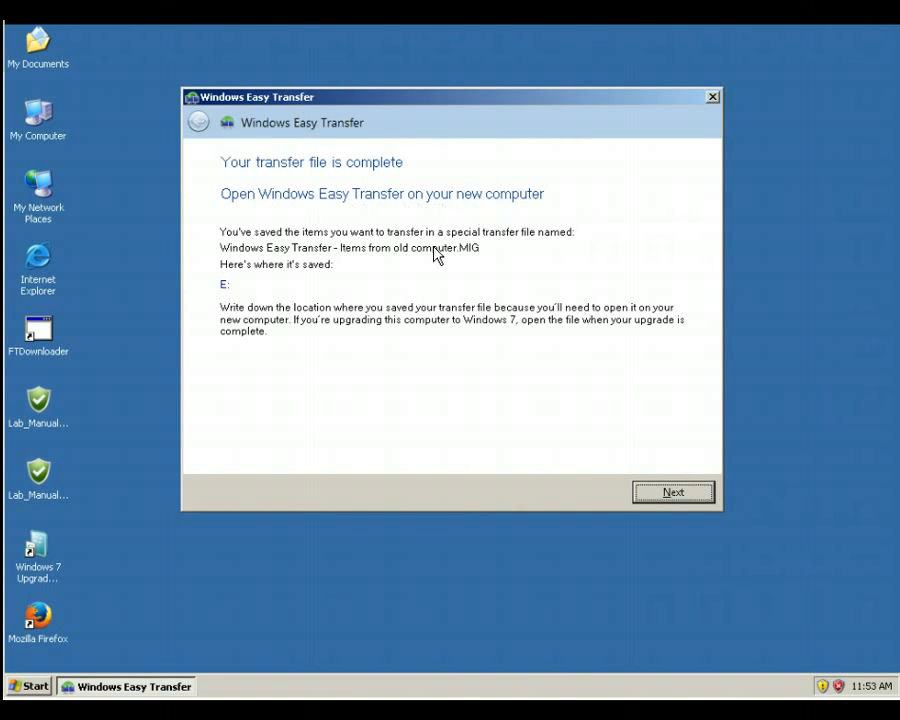
click(673, 493)
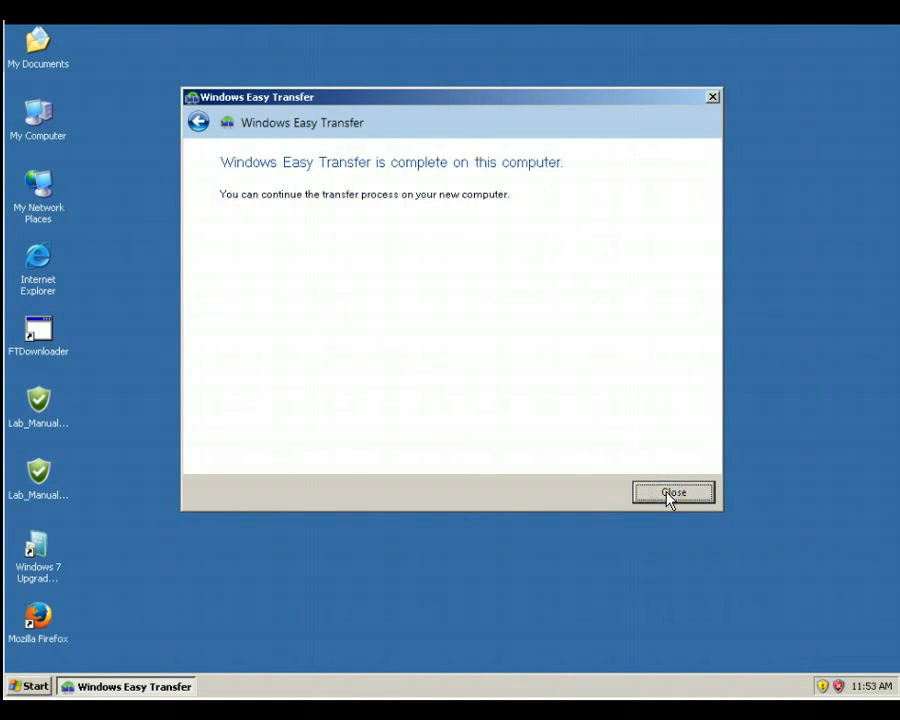
click(673, 493)
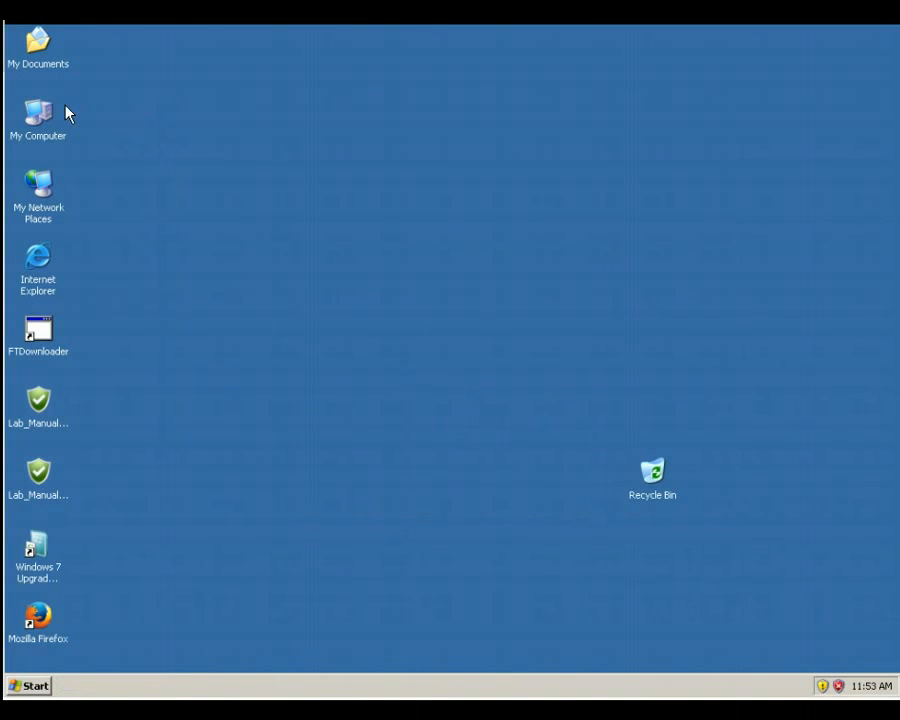
Step: Check the MIG transfer file on Data (E:) in My Computer, then return to My Computer
double_click(38, 112)
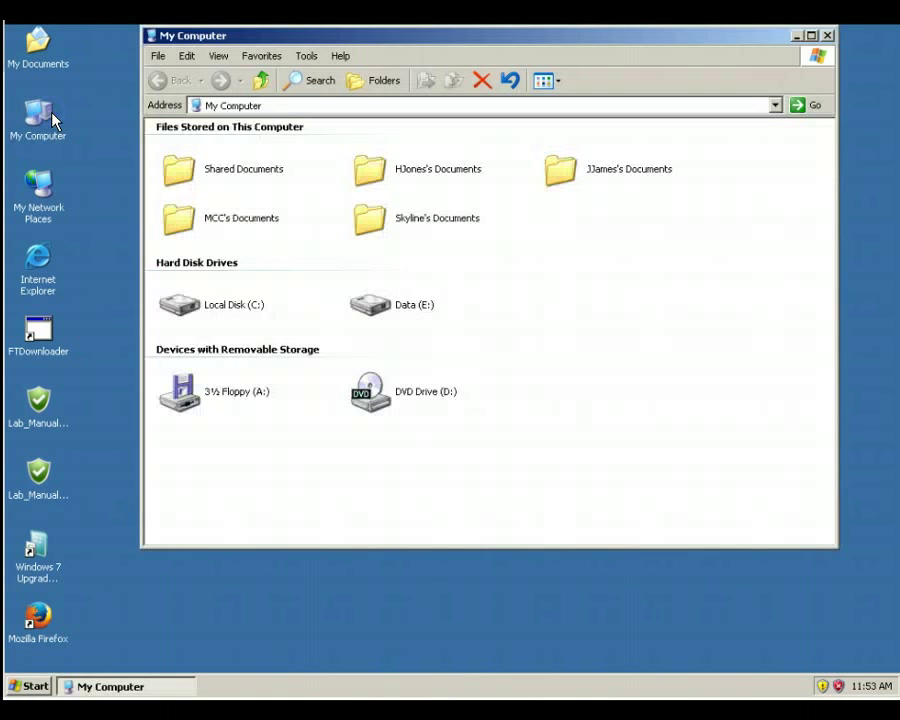
double_click(370, 305)
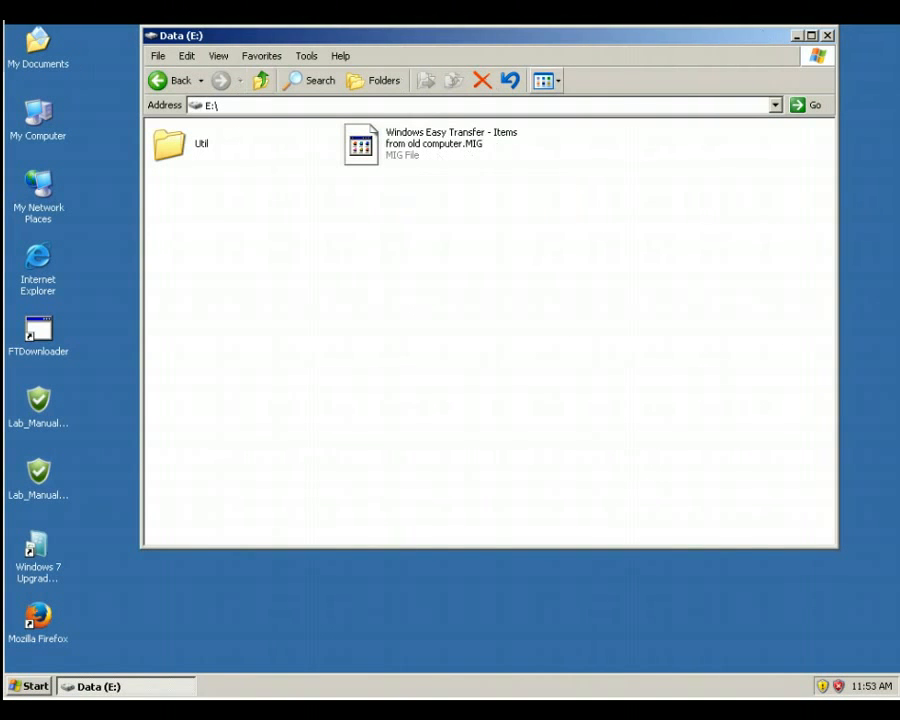
click(828, 36)
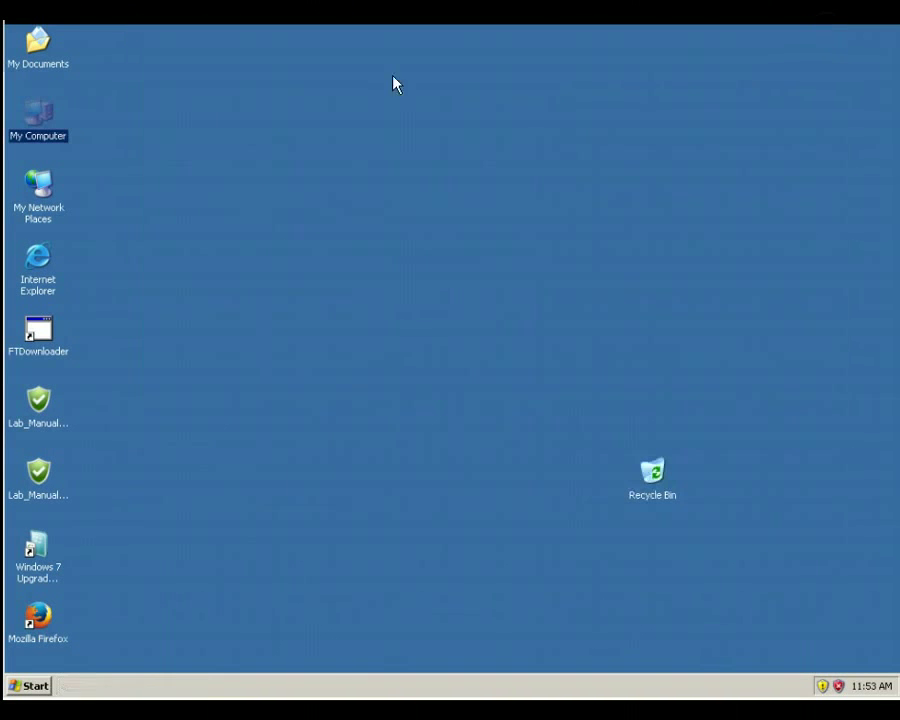
double_click(41, 119)
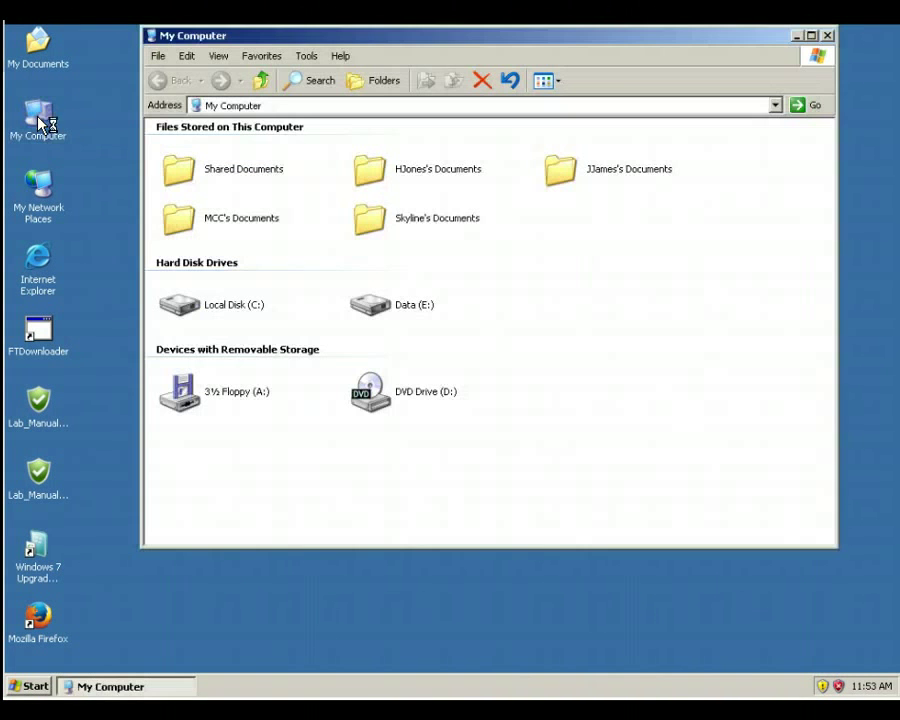
Step: Dismiss the DVD drive's insert-disk prompt and start the Windows 7 installation
double_click(380, 398)
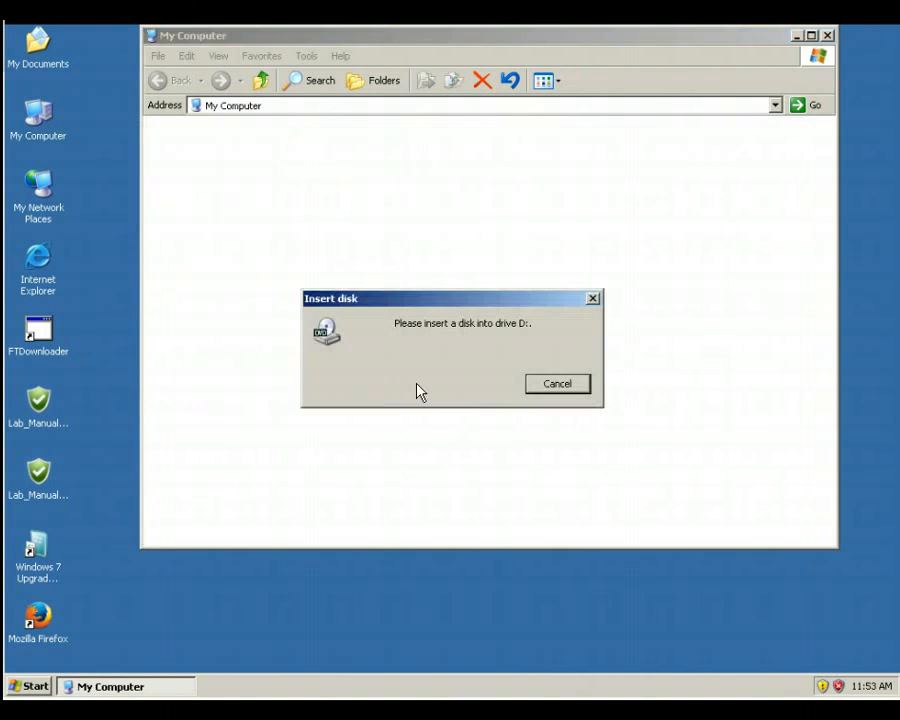
click(551, 385)
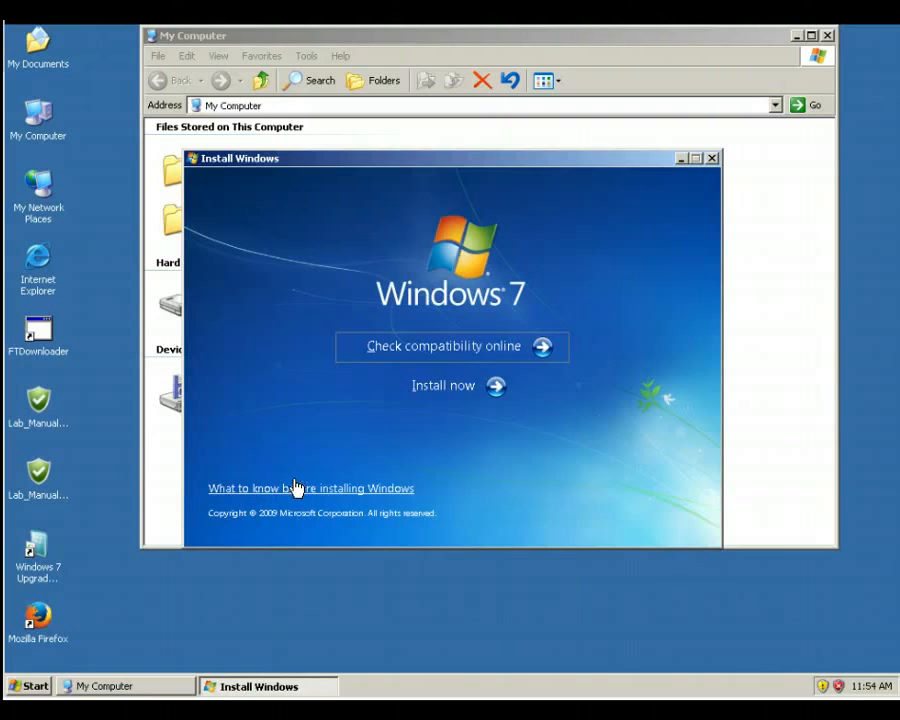
click(448, 392)
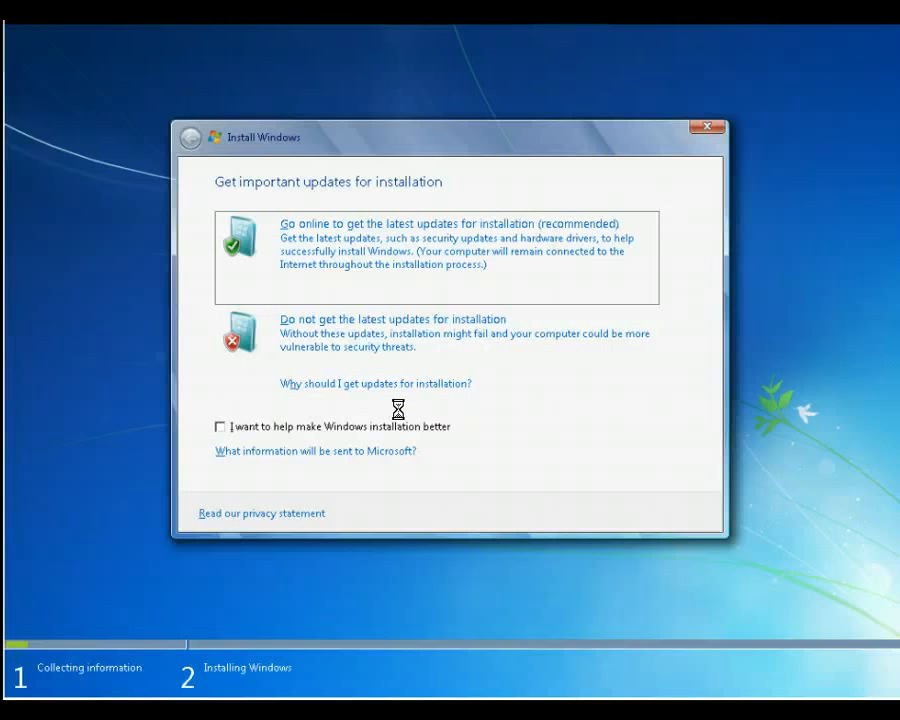
Step: Skip updates, accept the license terms and choose a Custom (advanced) installation
click(385, 337)
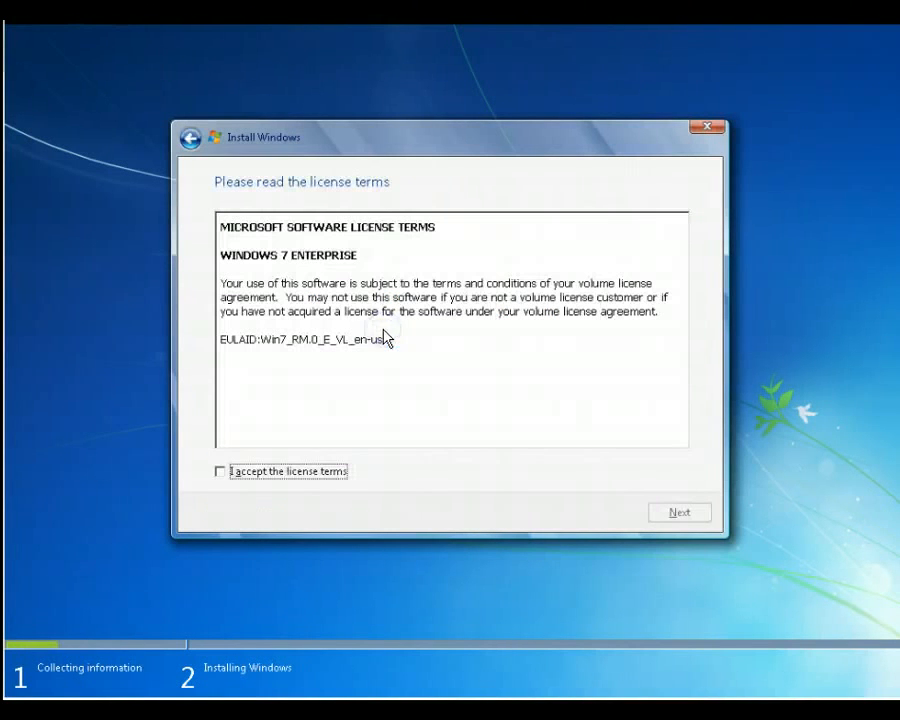
click(220, 471)
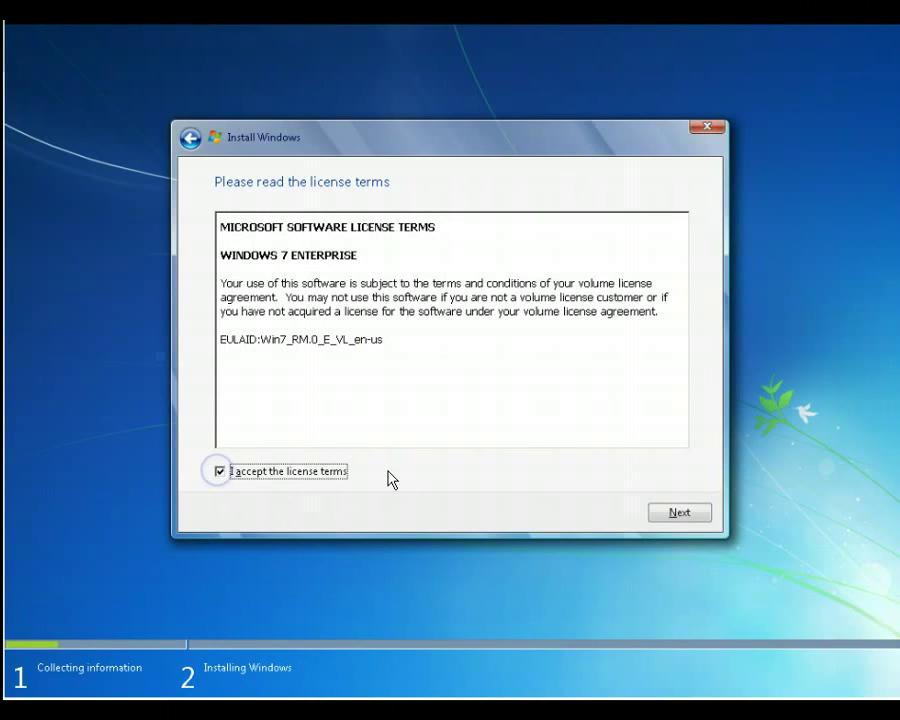
click(680, 515)
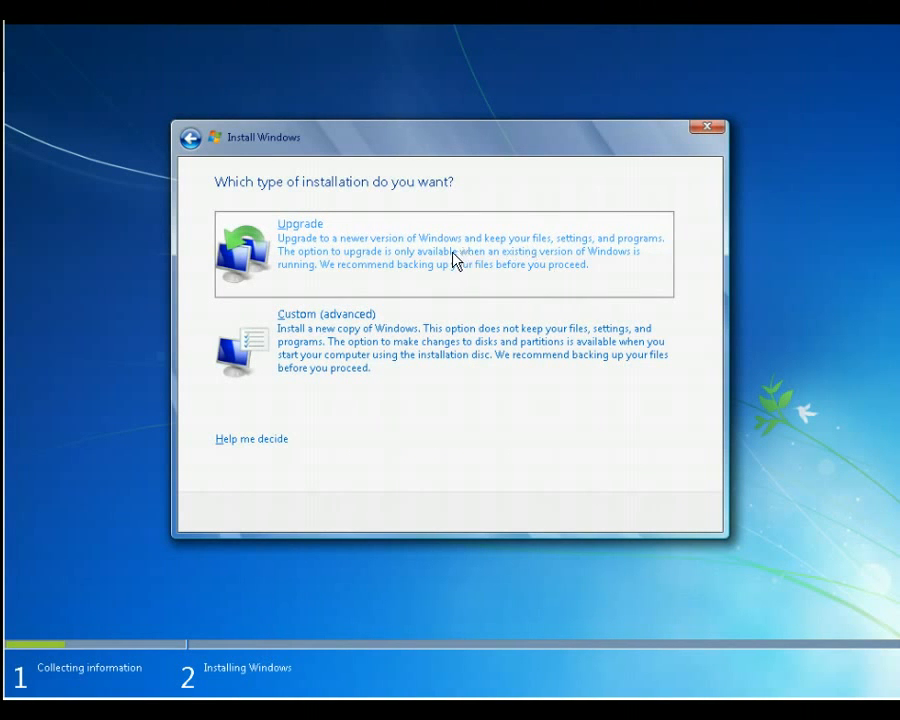
click(325, 340)
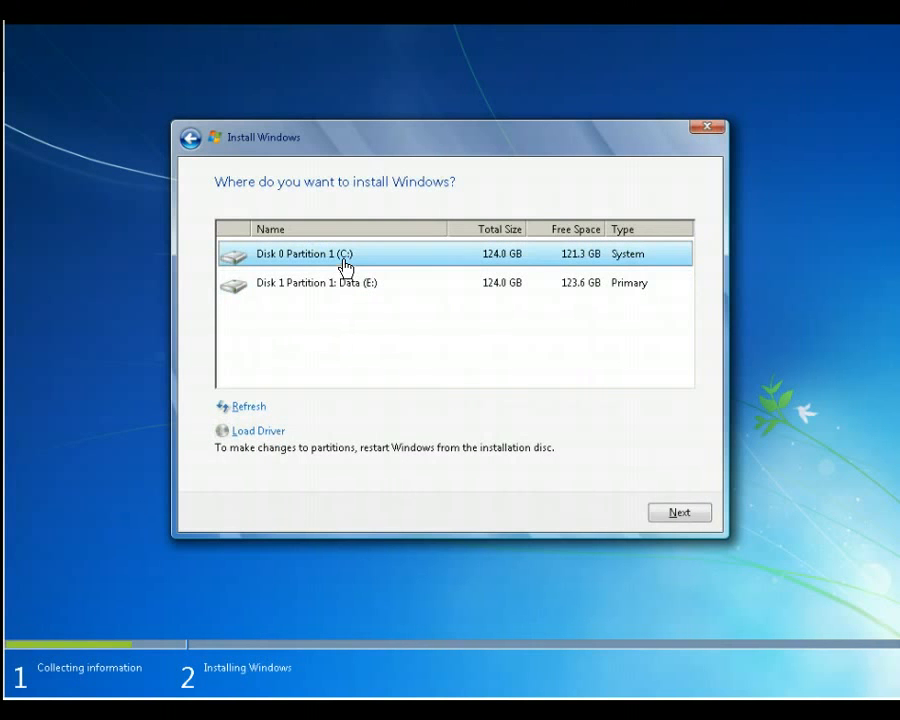
Step: Install Windows 7 on Disk 0 Partition 1 (C:), acknowledging the Windows.old warning
click(687, 514)
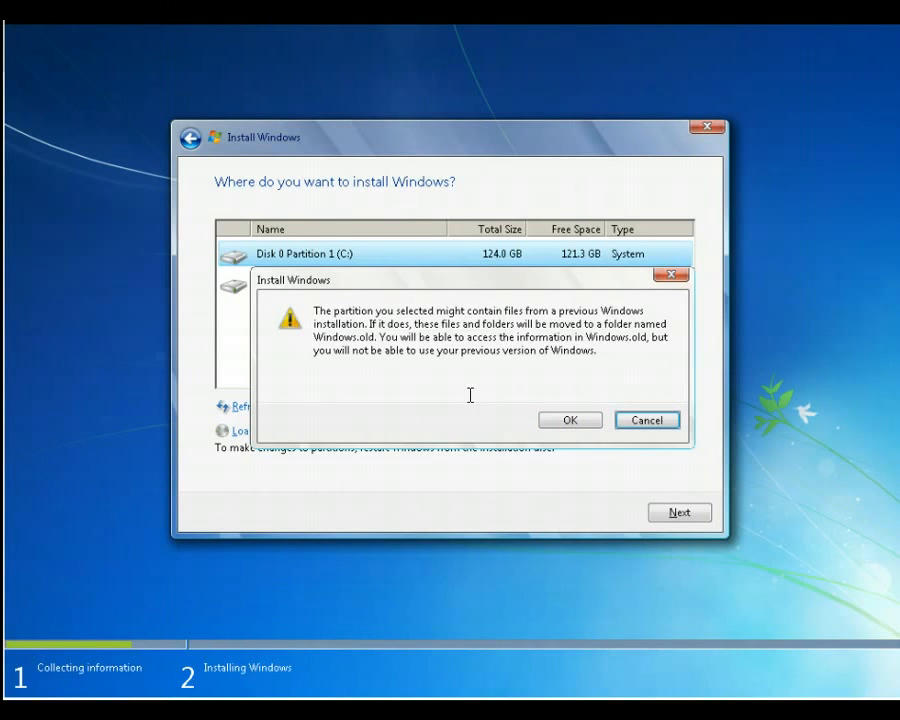
click(570, 420)
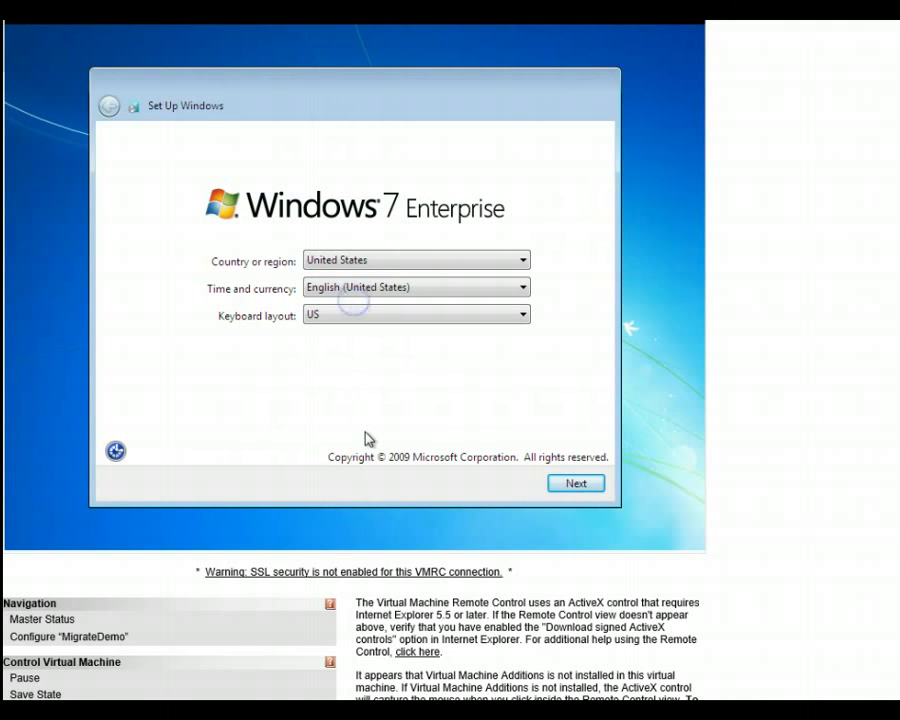
Step: Accept region settings and name the account Demo1 with computer name Demo1-PC
key(Return)
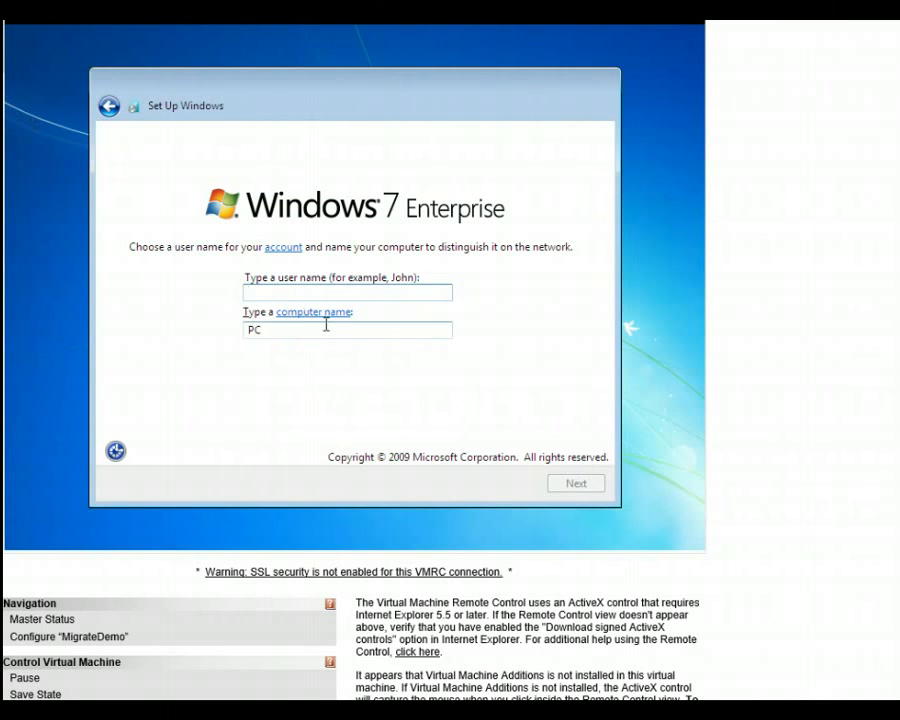
click(312, 293)
text(D)
key(BackSpace)
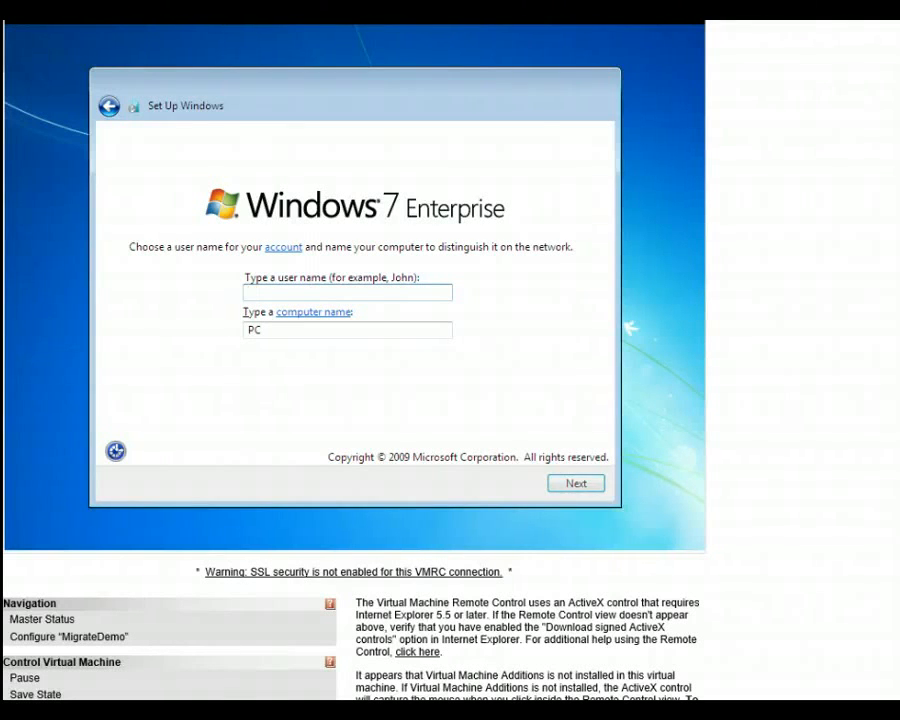
text(Demo)
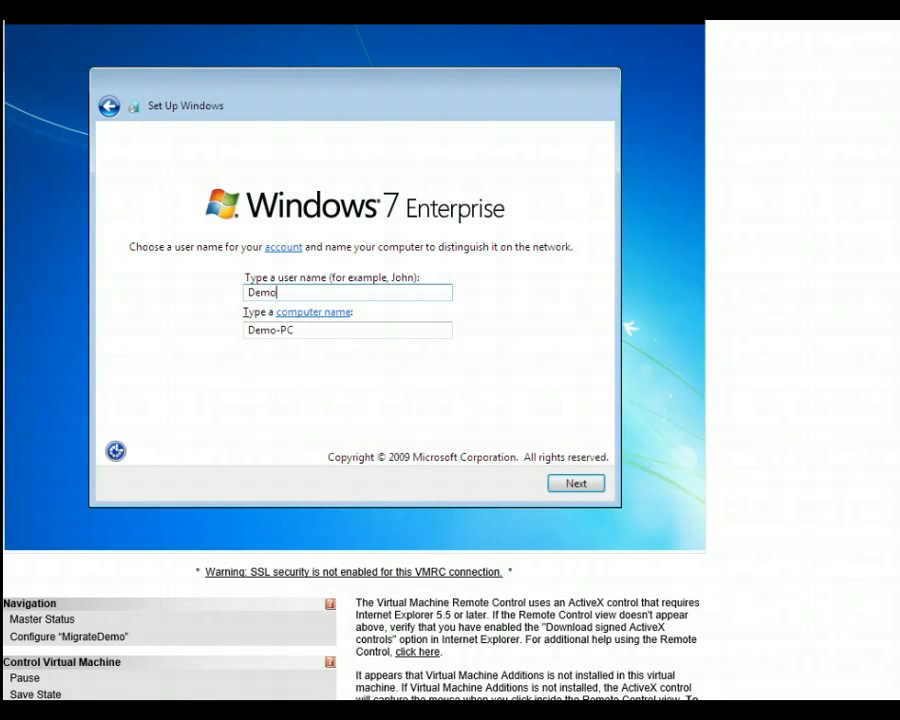
text(1)
click(578, 485)
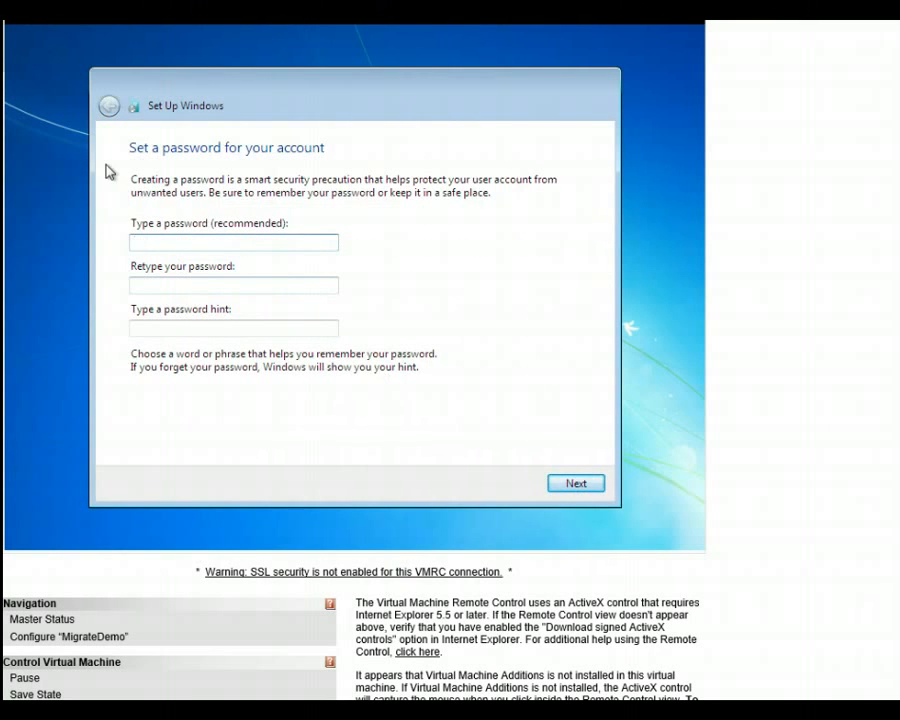
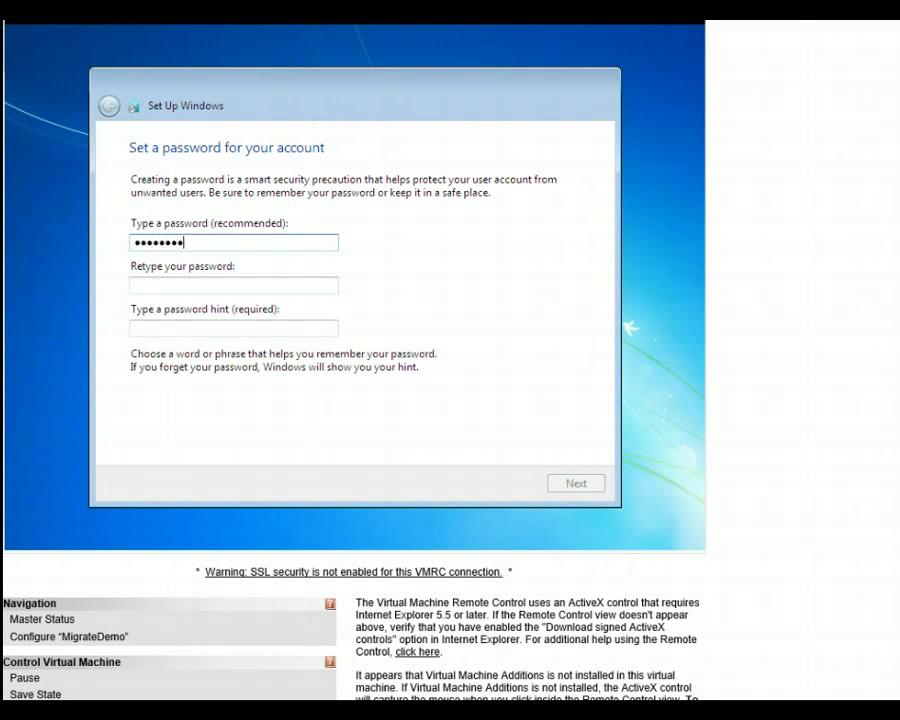
Step: Enter and confirm the account password with the hint 'Default'
key(Tab)
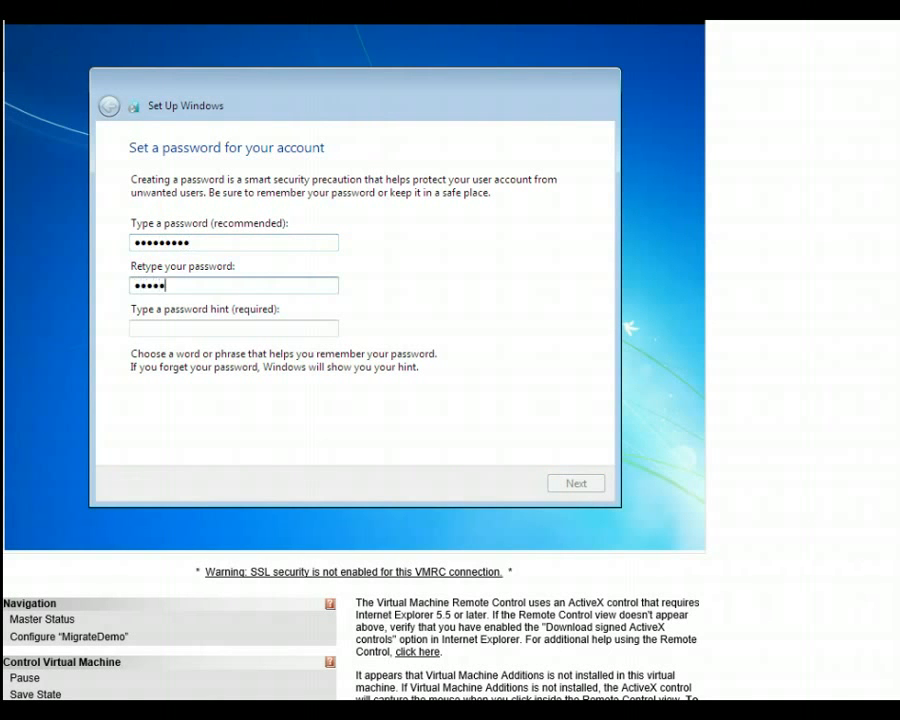
key(Tab)
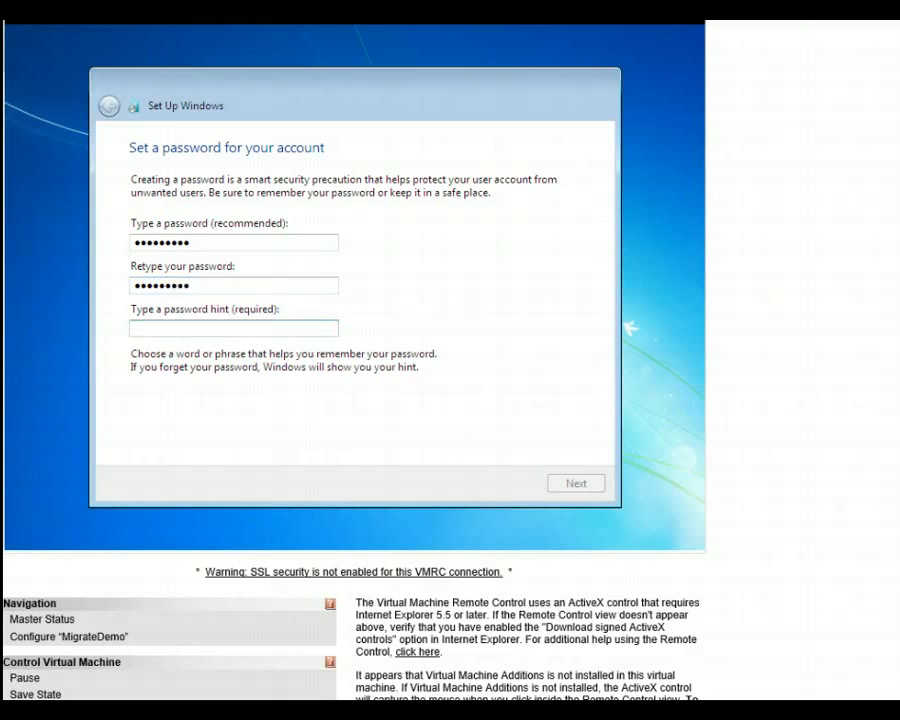
text(Default)
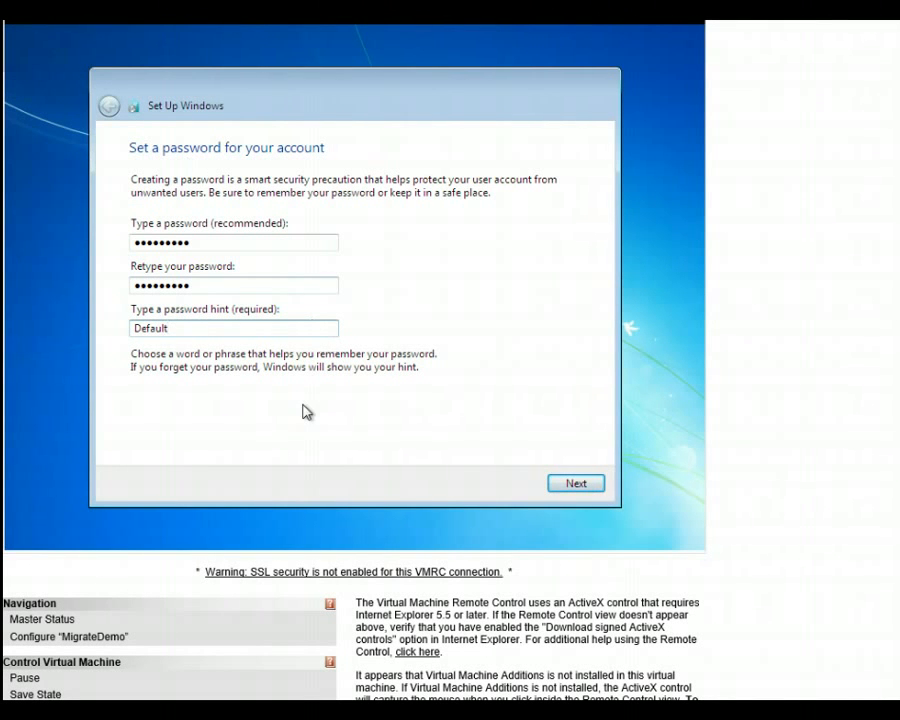
click(585, 485)
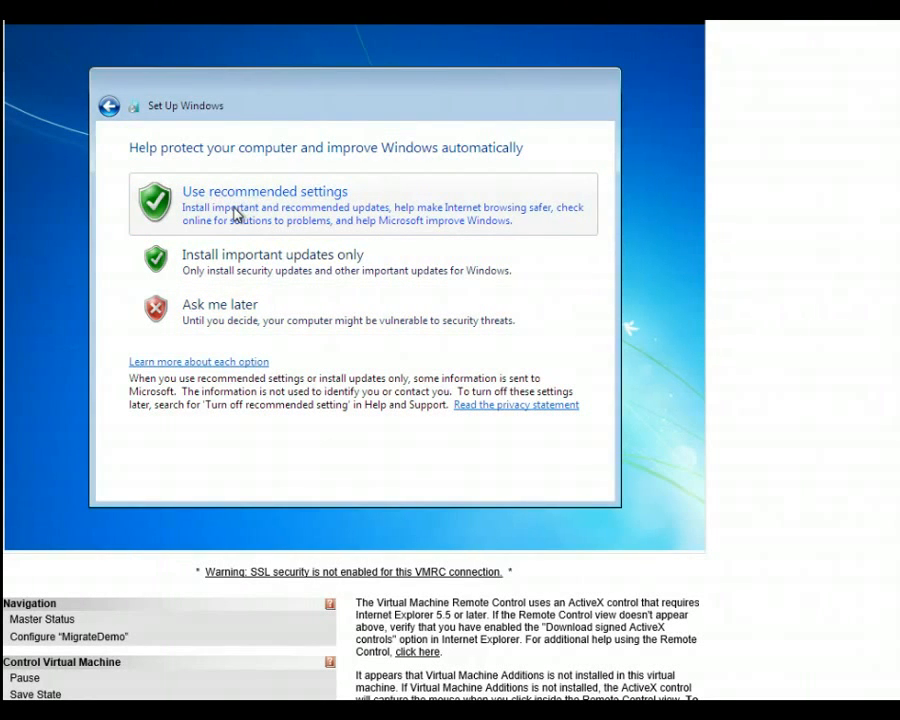
Step: Use recommended update settings and set the time zone to Eastern Time (US & Canada)
click(236, 210)
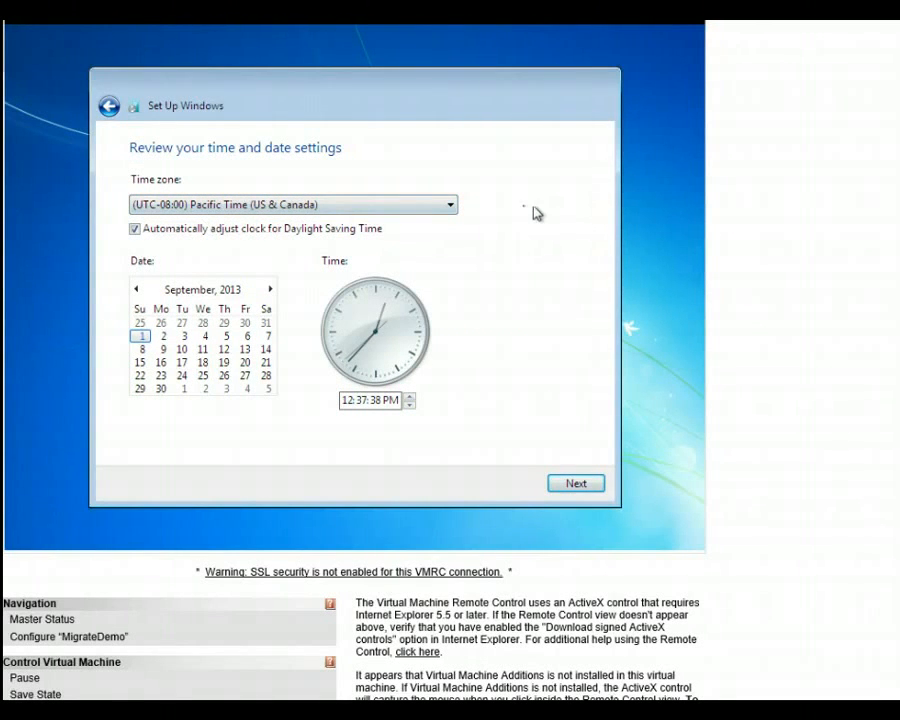
click(406, 208)
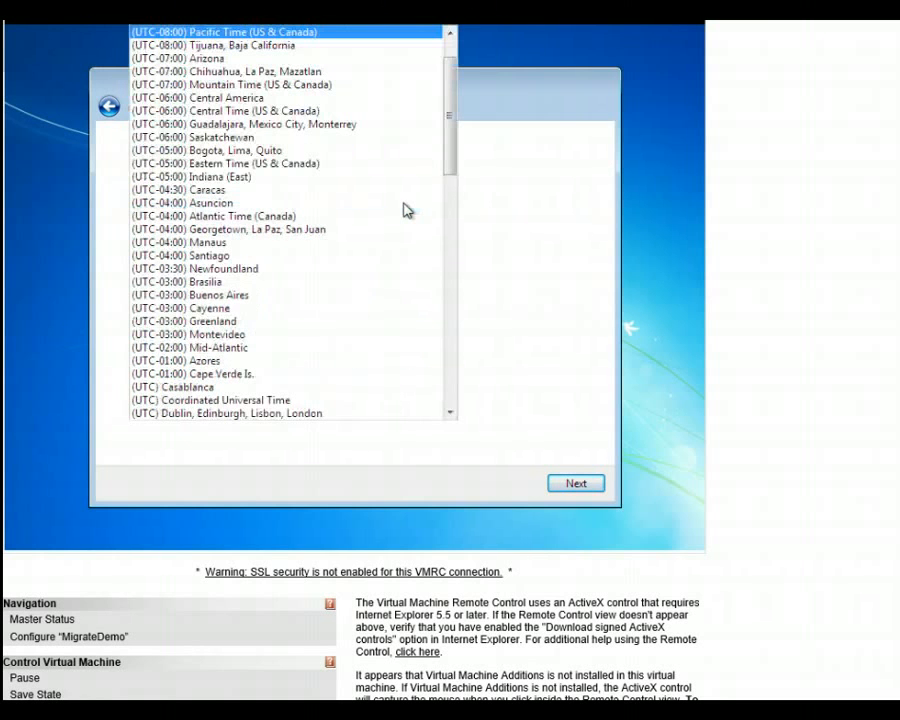
click(215, 164)
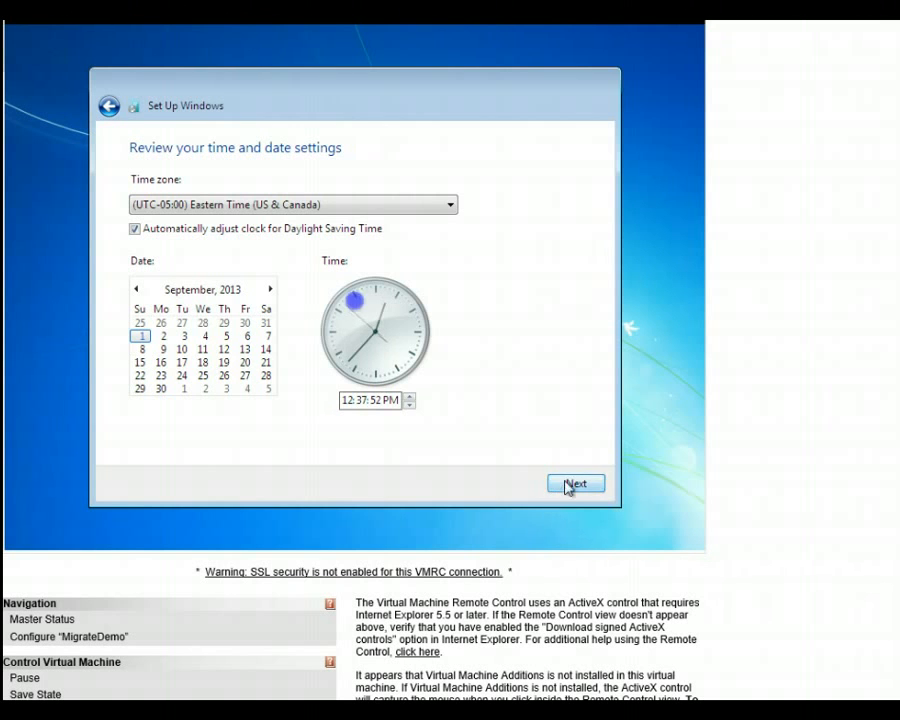
click(575, 483)
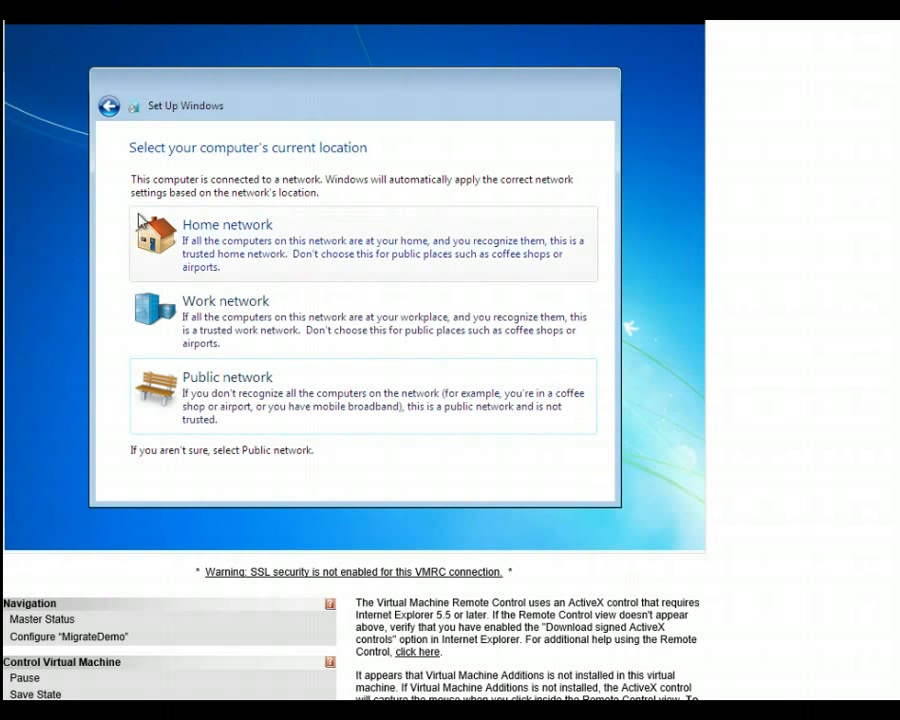
Step: Class the network as a Work network and let setup finish to the desktop
click(213, 304)
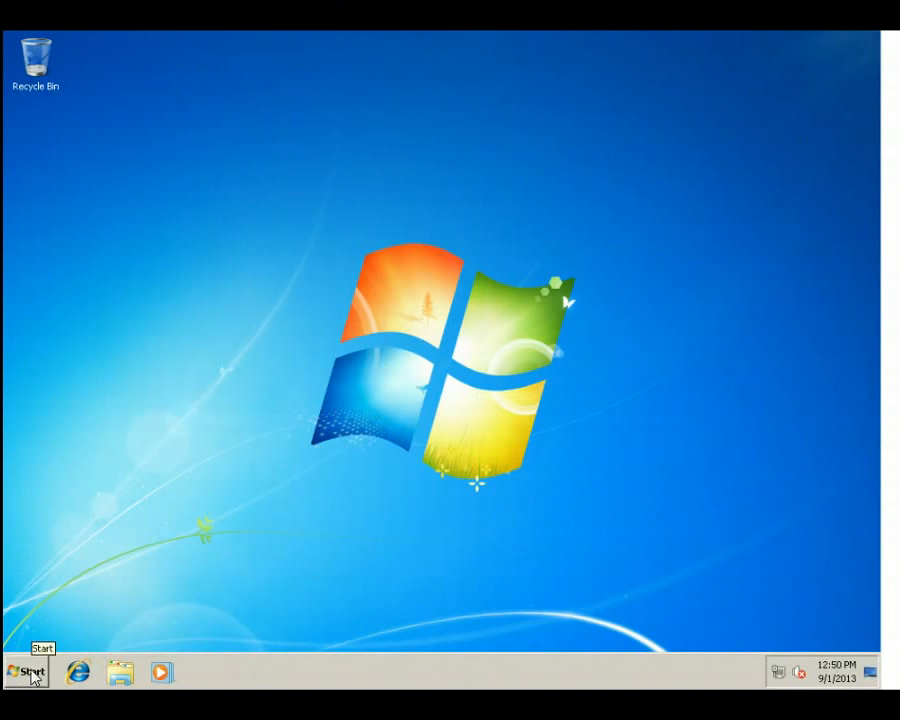
Step: Launch Computer Management from Control Panel's Administrative Tools under System and Security
click(33, 673)
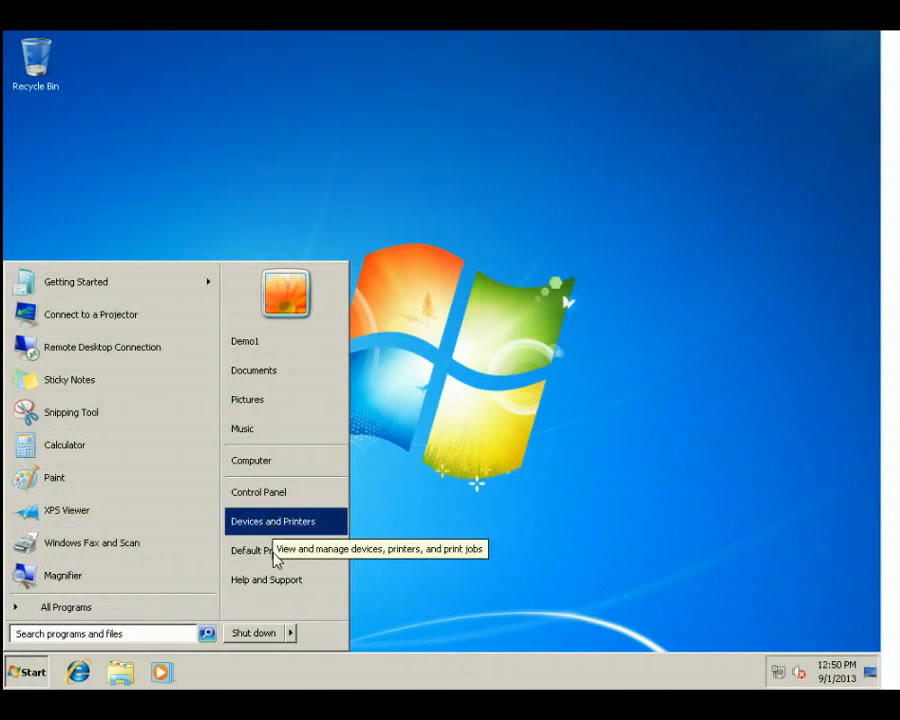
click(270, 498)
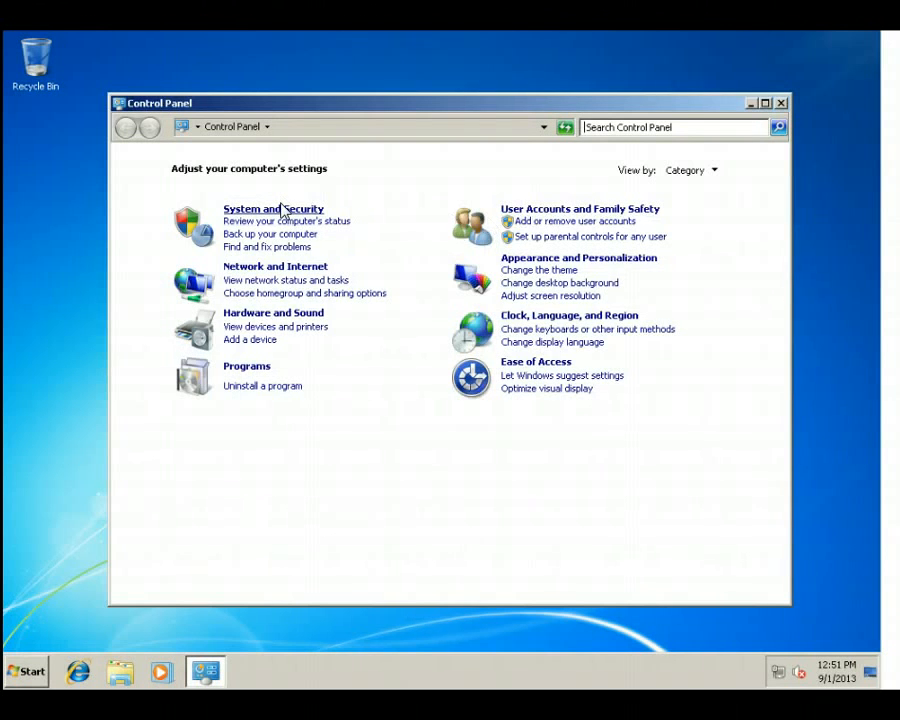
click(283, 210)
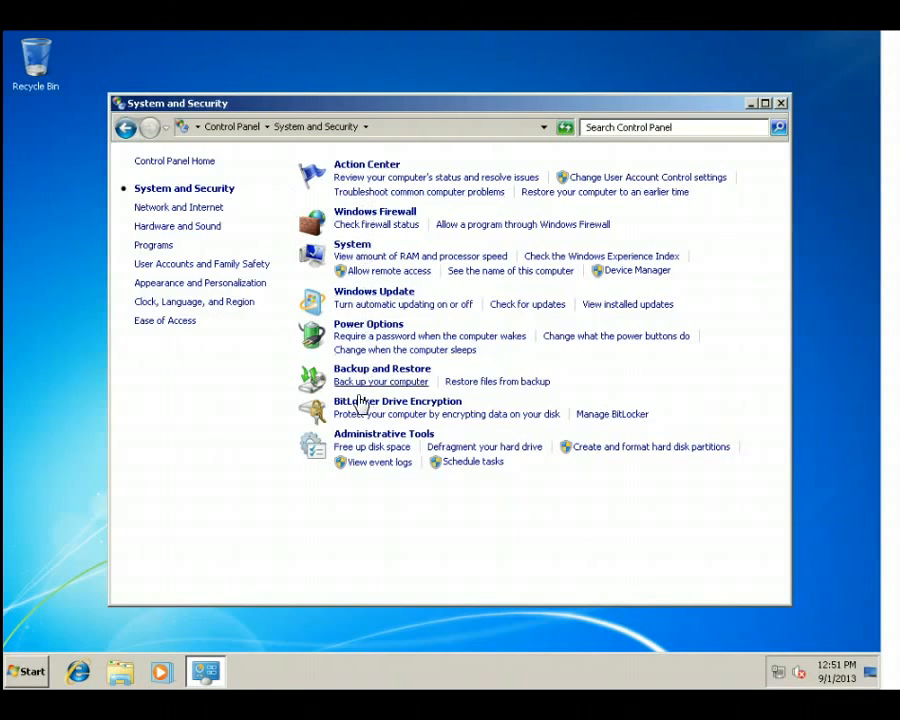
click(370, 434)
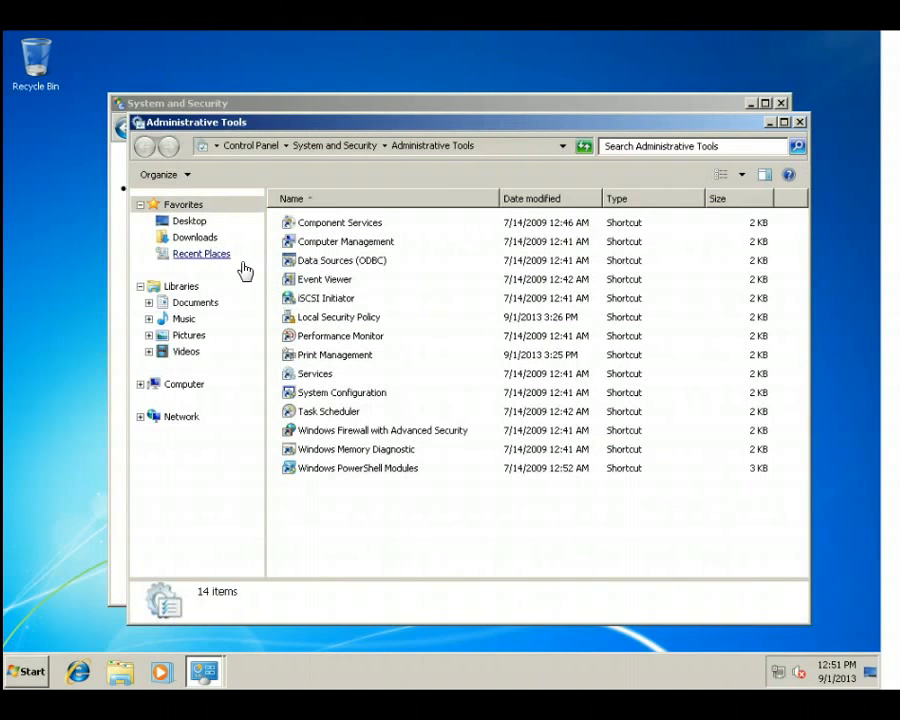
click(338, 242)
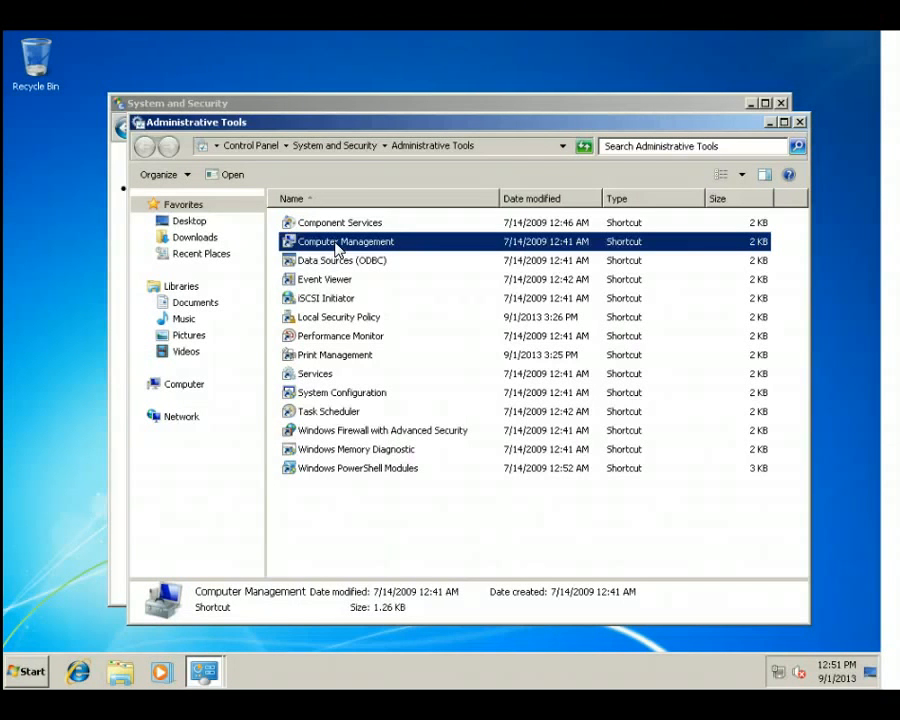
double_click(338, 246)
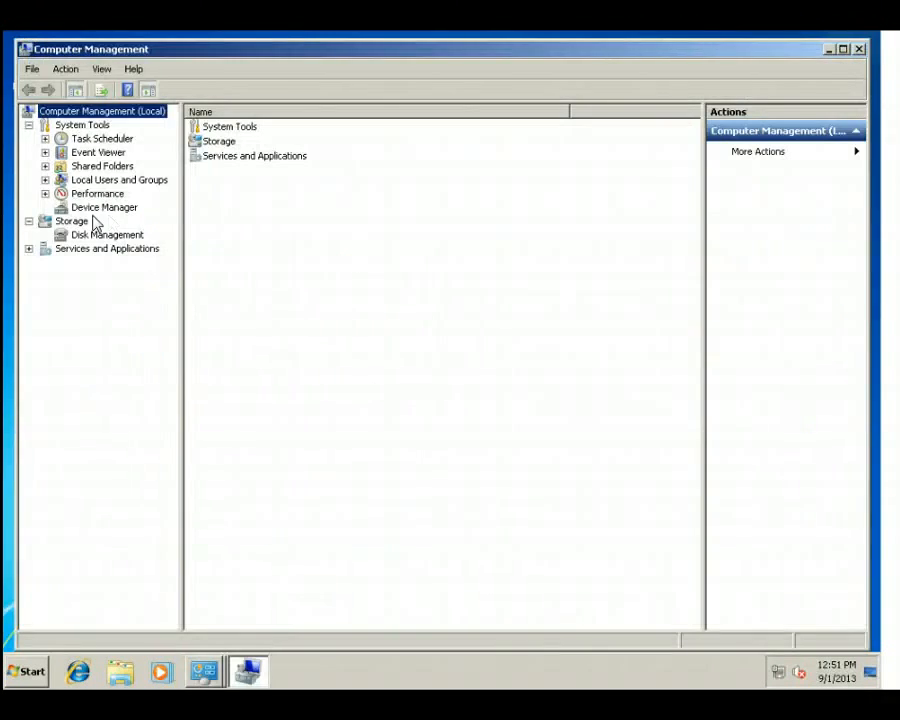
Step: Check Demo1's Member Of list in Local Users and Groups, confirming Administrators membership
click(45, 180)
click(98, 193)
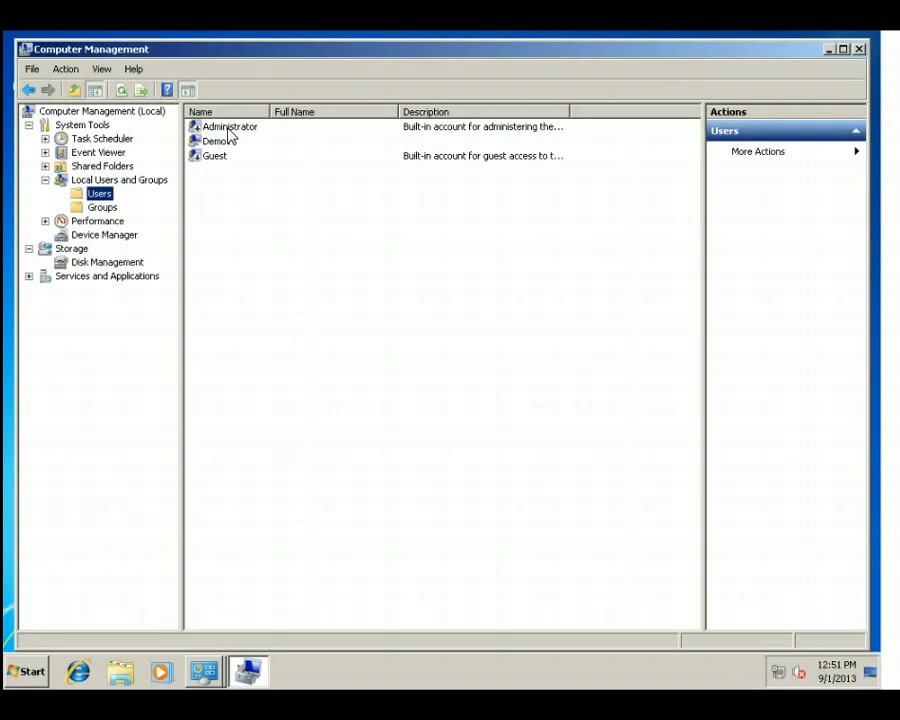
right_click(222, 141)
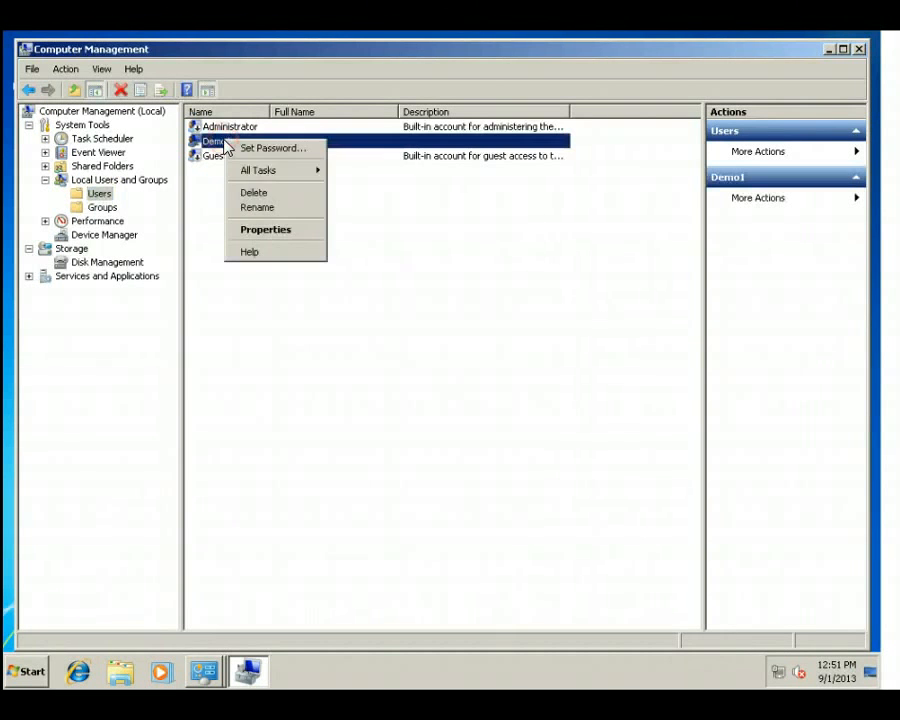
click(265, 229)
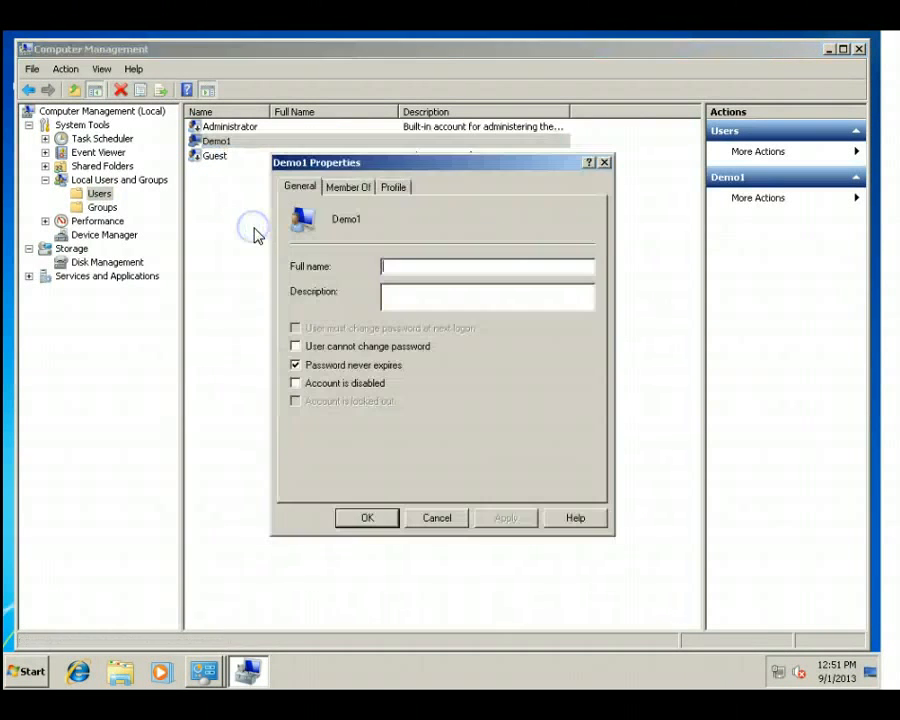
click(347, 187)
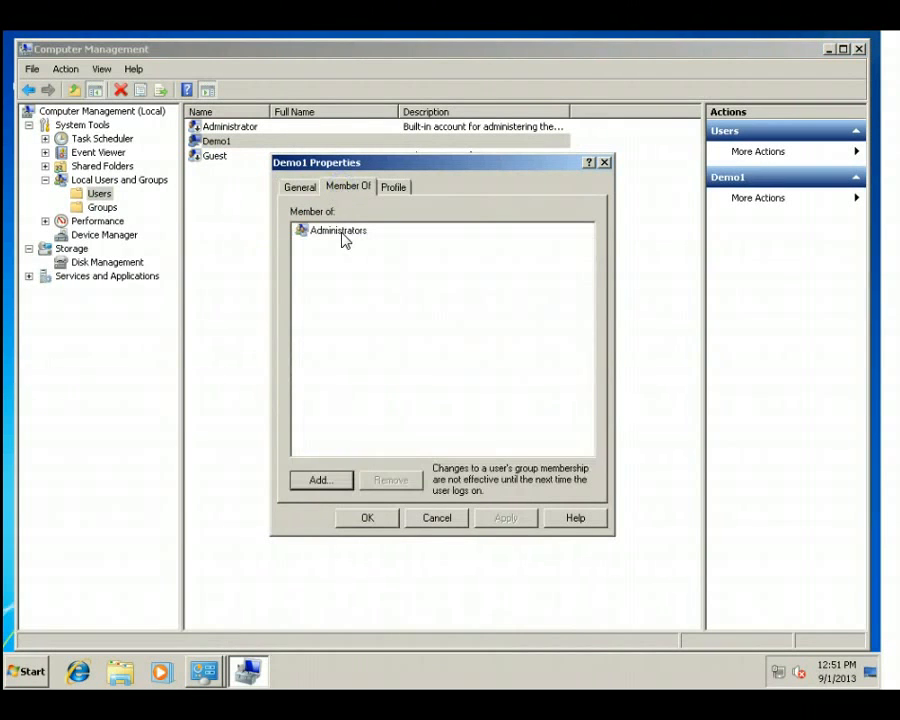
click(367, 517)
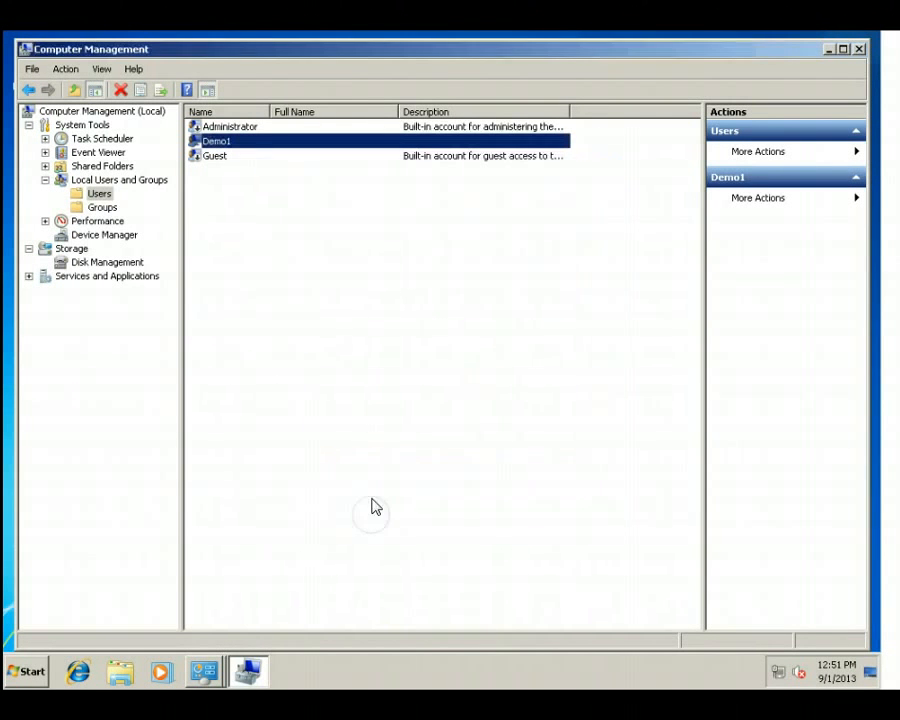
Step: Close Computer Management, Administrative Tools and the System and Security window
click(858, 50)
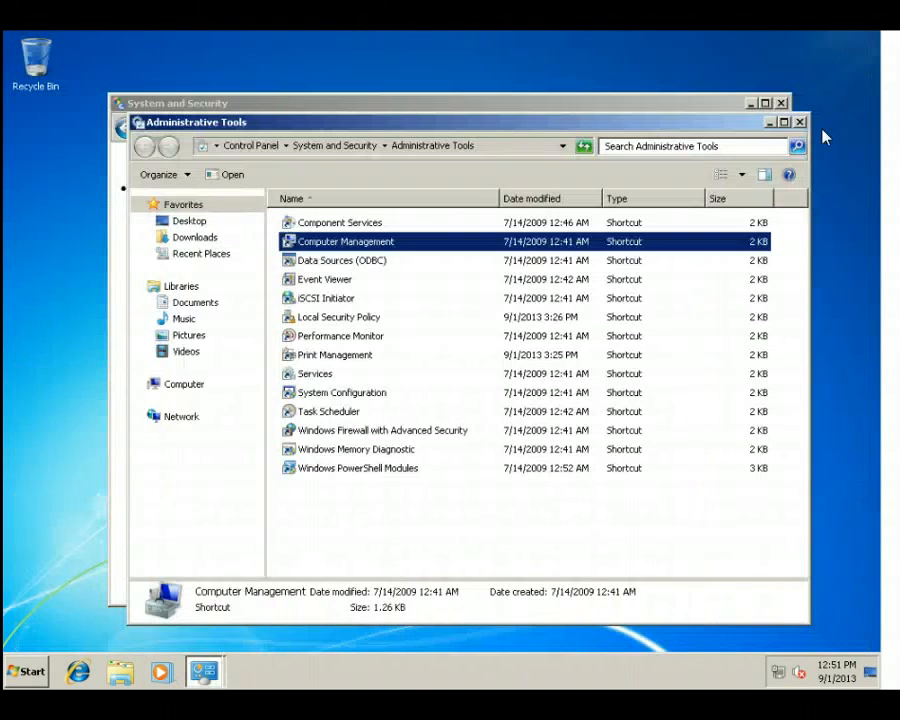
click(799, 121)
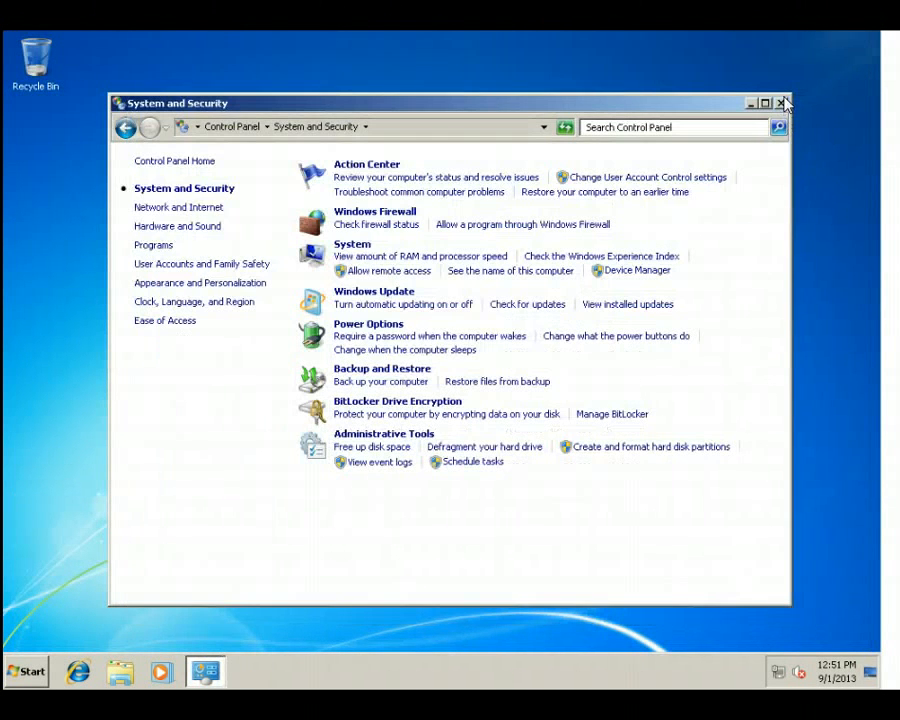
click(786, 104)
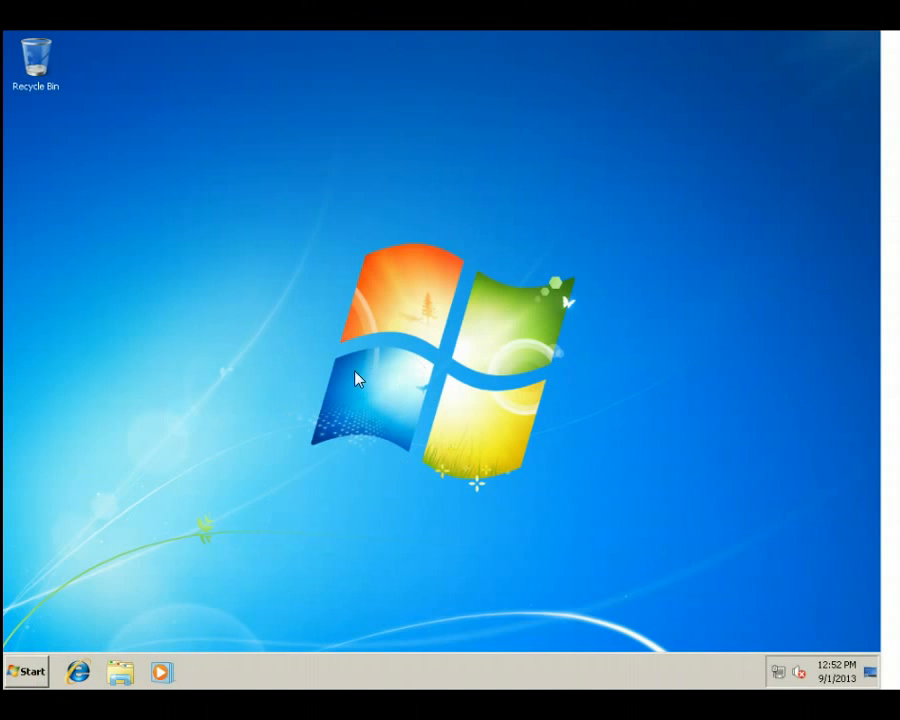
click(27, 672)
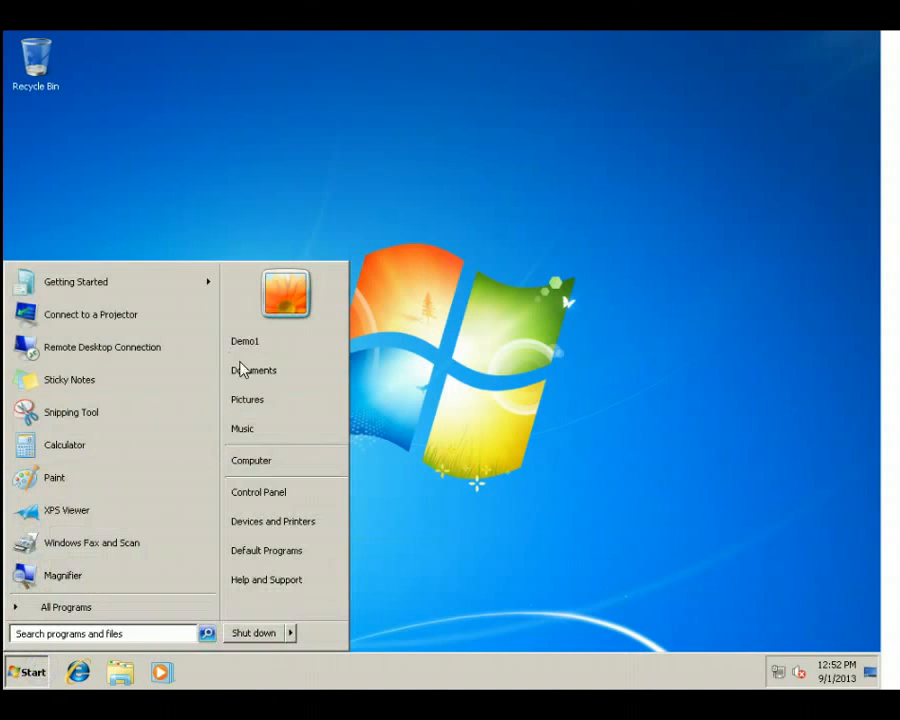
click(262, 463)
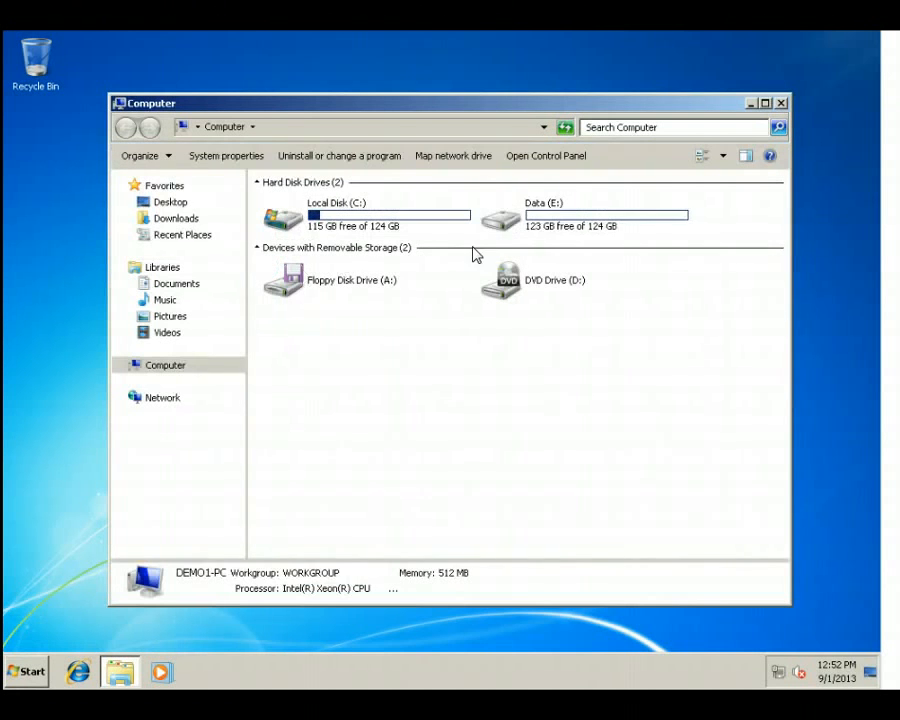
click(500, 227)
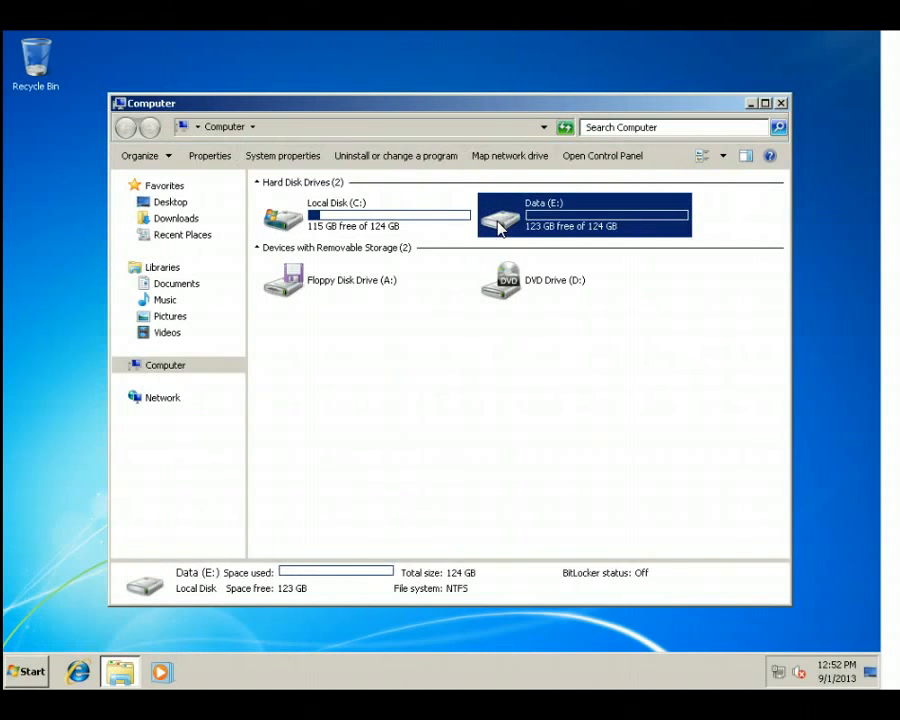
double_click(500, 227)
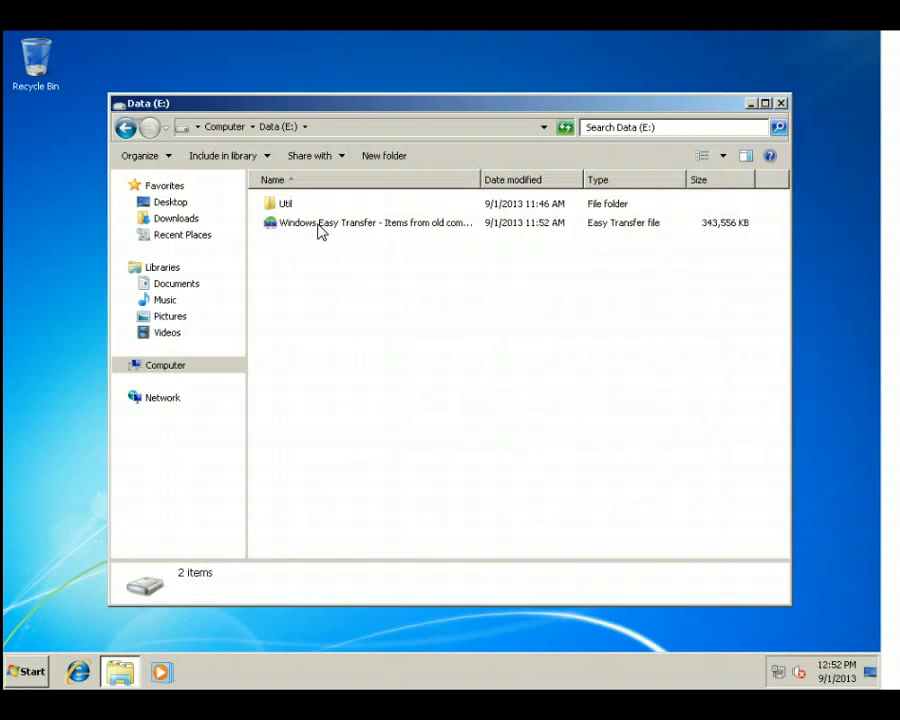
click(781, 103)
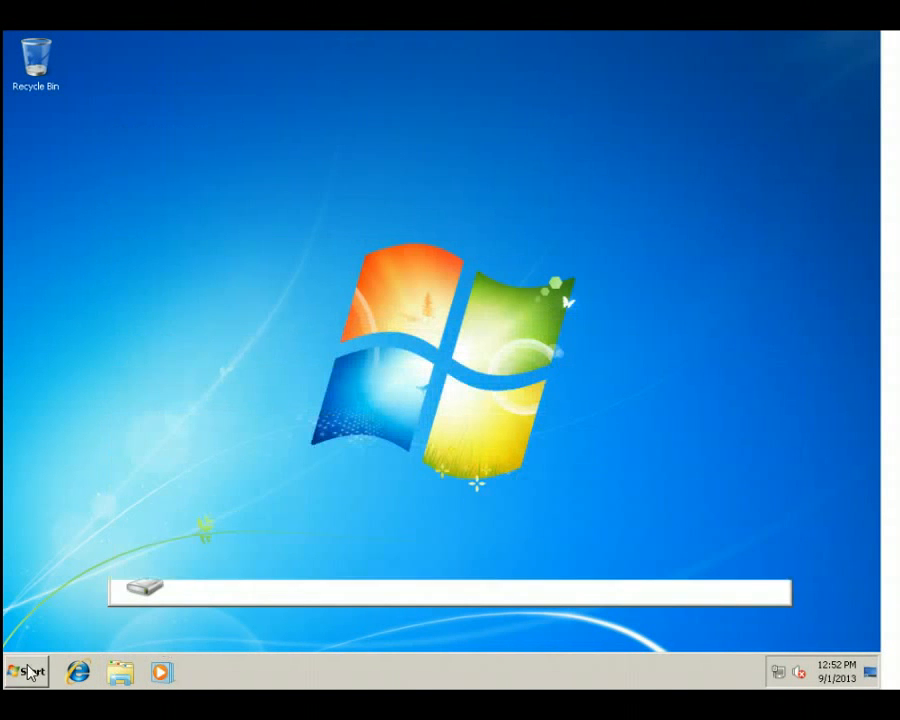
Step: Launch Windows Easy Transfer from Accessories > System Tools in the Start menu
click(27, 671)
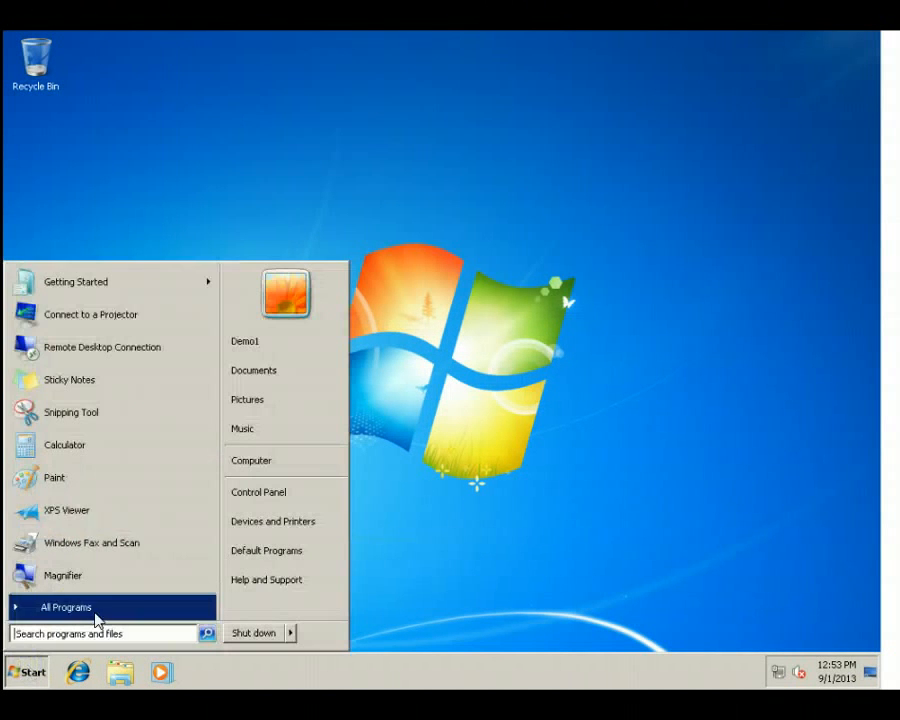
click(66, 607)
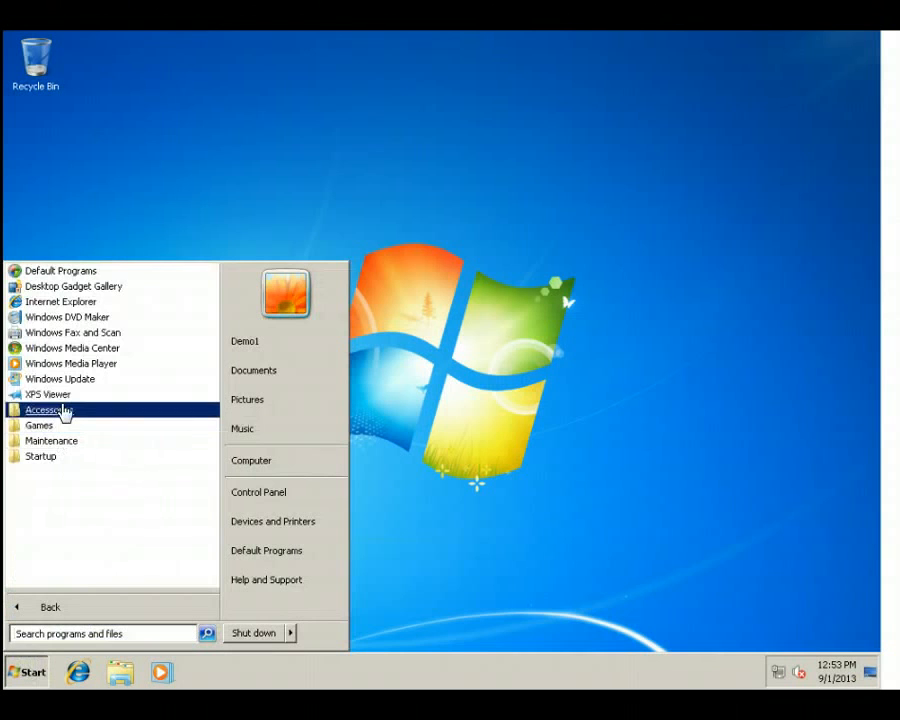
click(62, 409)
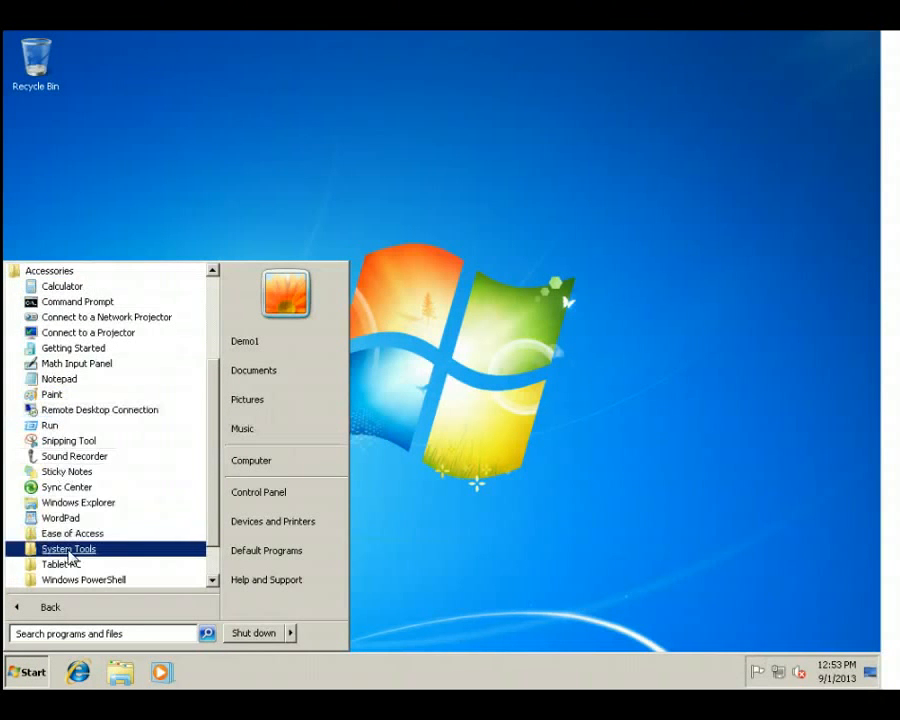
click(68, 548)
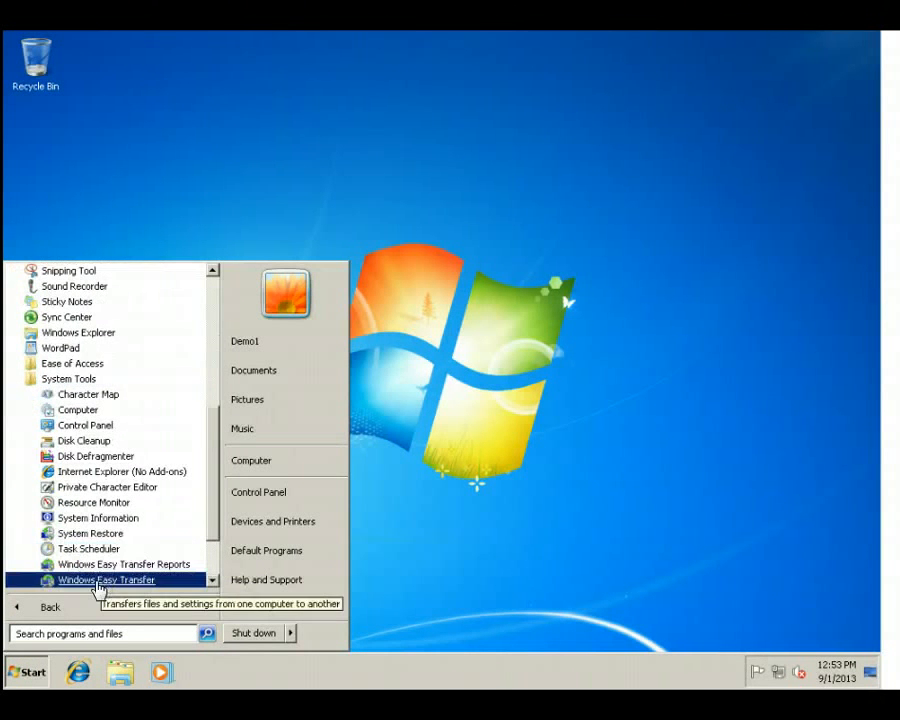
click(98, 582)
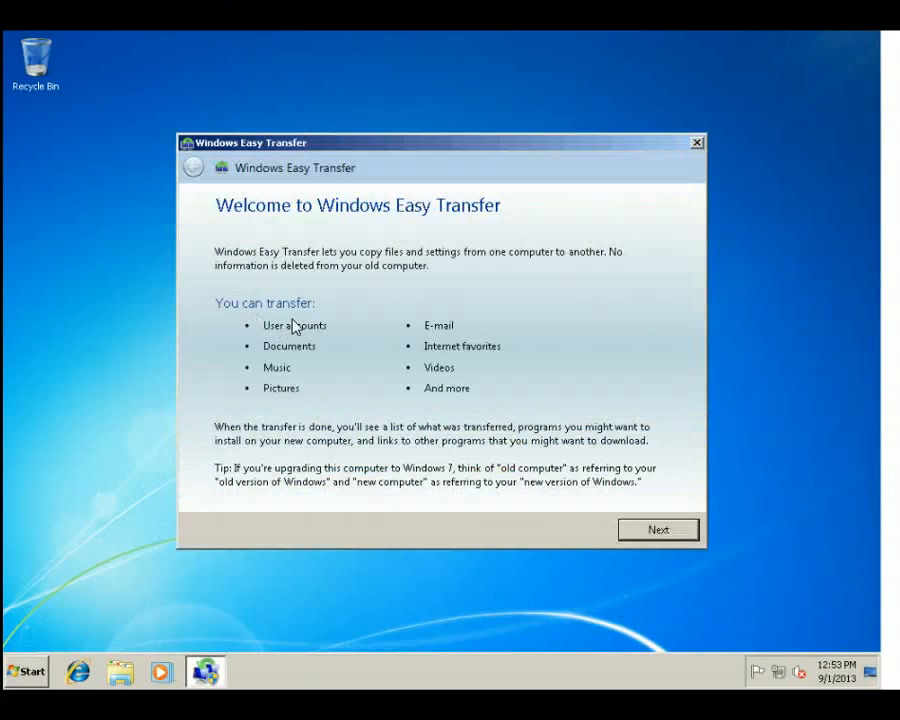
Step: Choose an external hard disk transfer and declare this the new computer receiving files
click(648, 532)
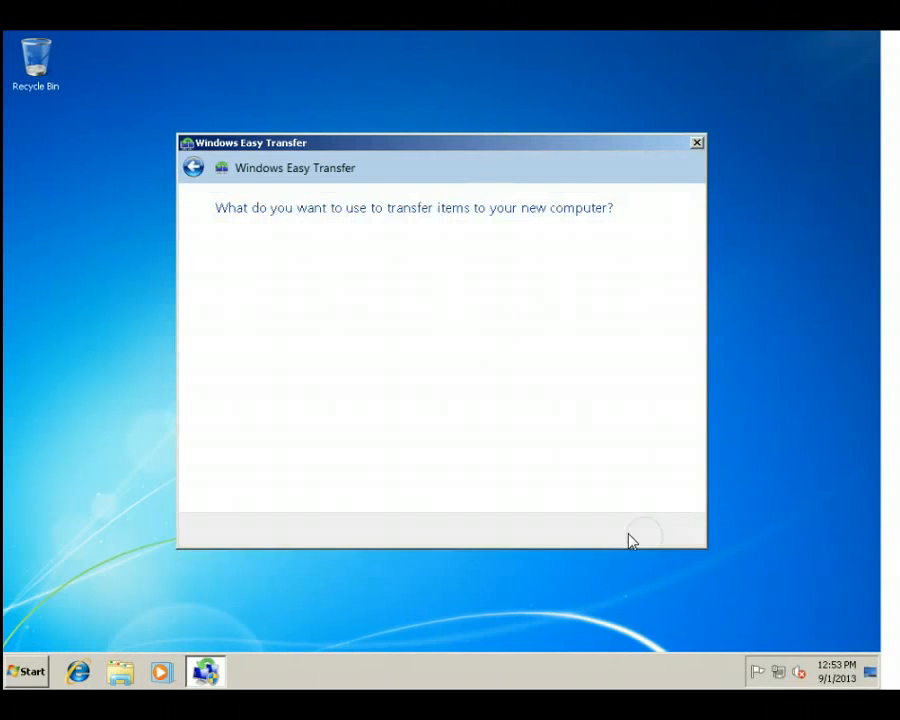
click(316, 428)
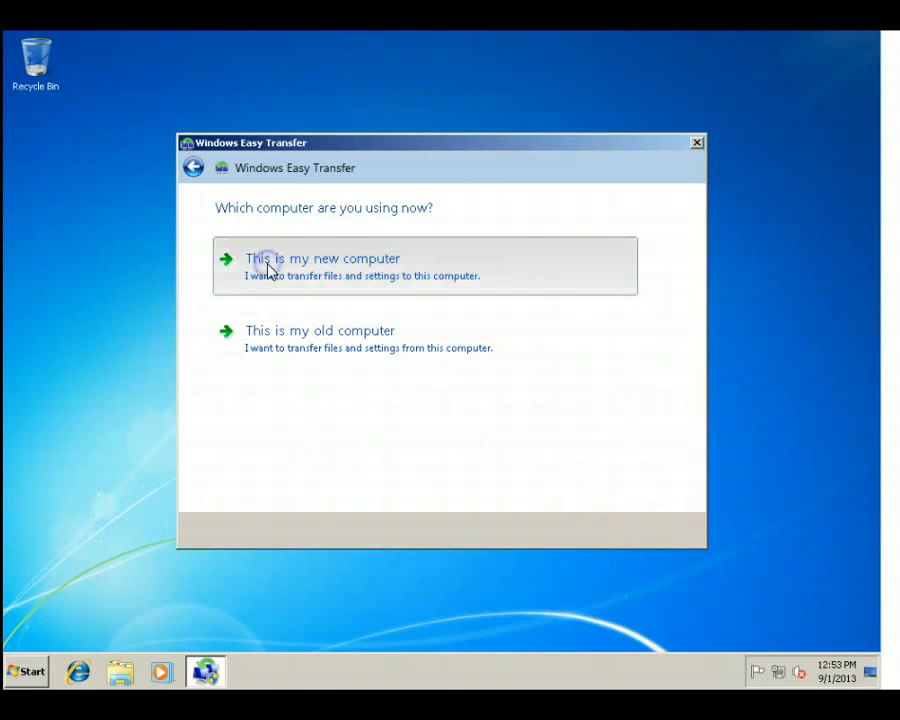
click(269, 270)
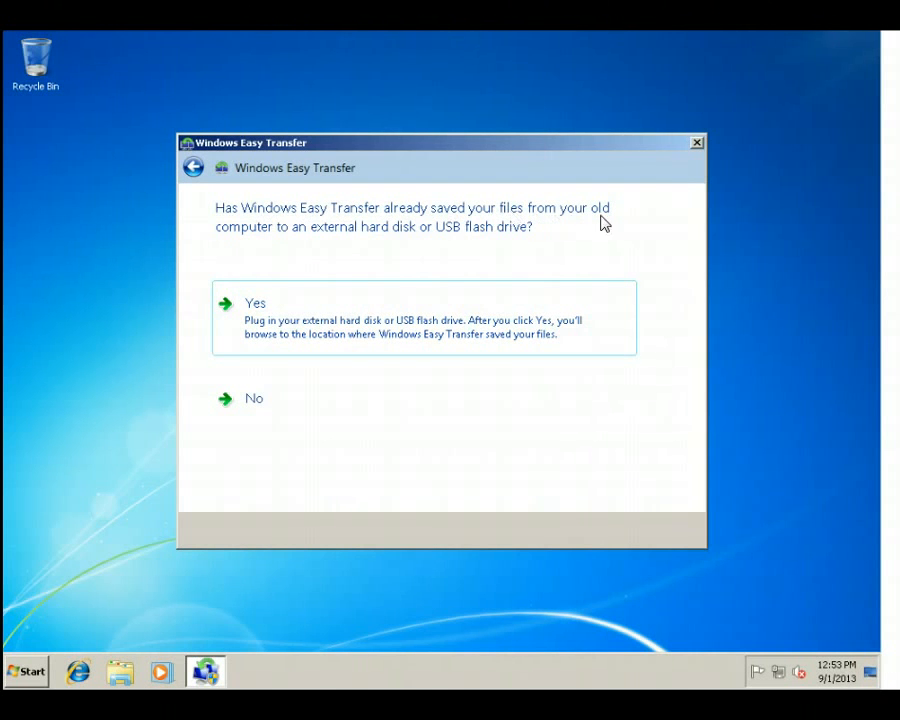
Step: Confirm files were saved, open the Easy Transfer file on Data (E:) and reach its password field
click(284, 326)
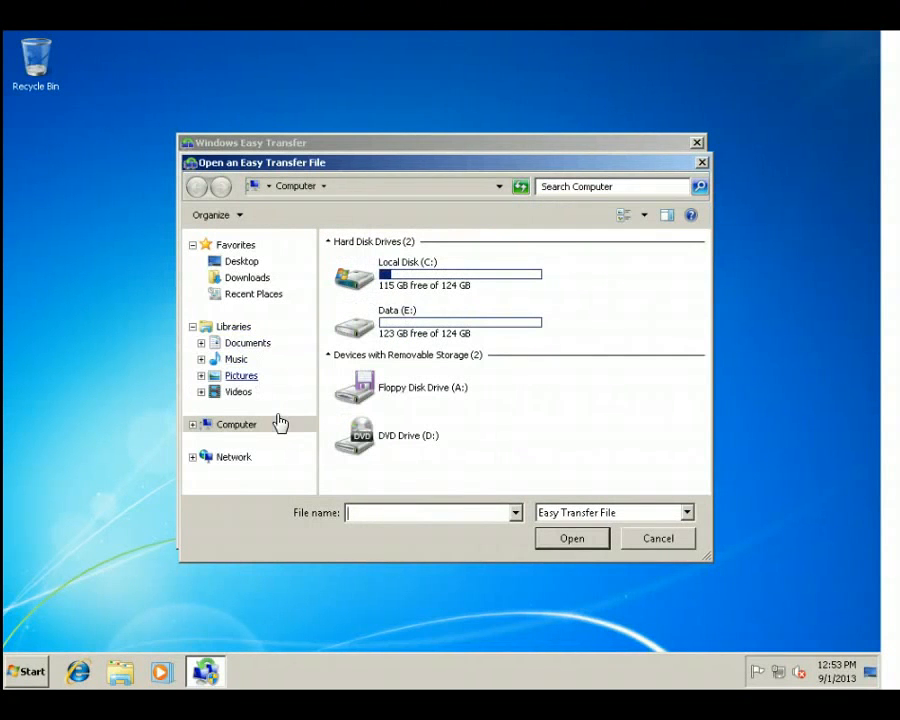
click(364, 338)
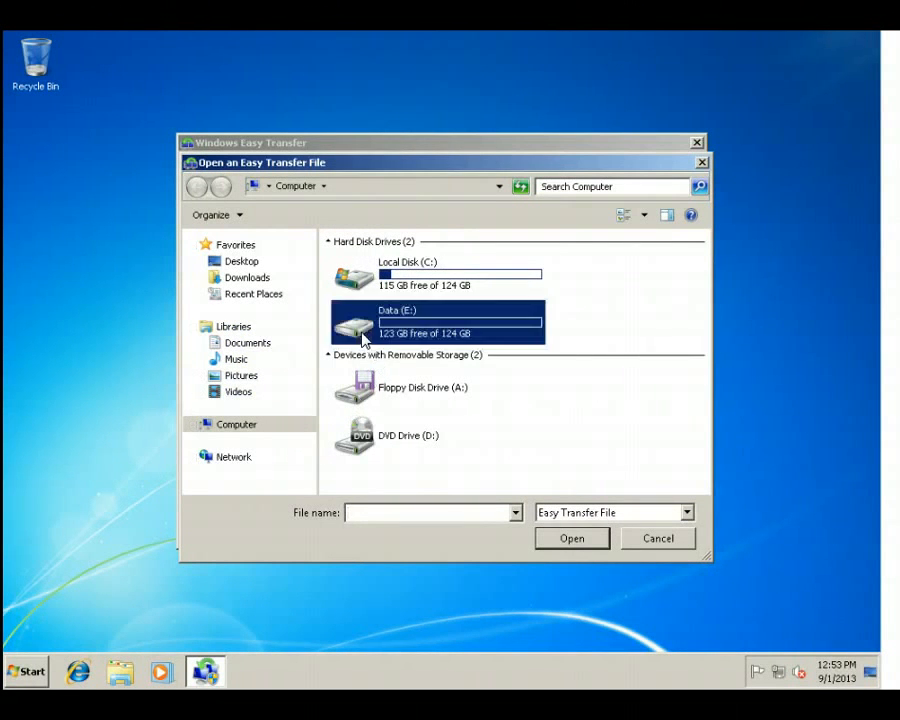
double_click(364, 338)
click(375, 282)
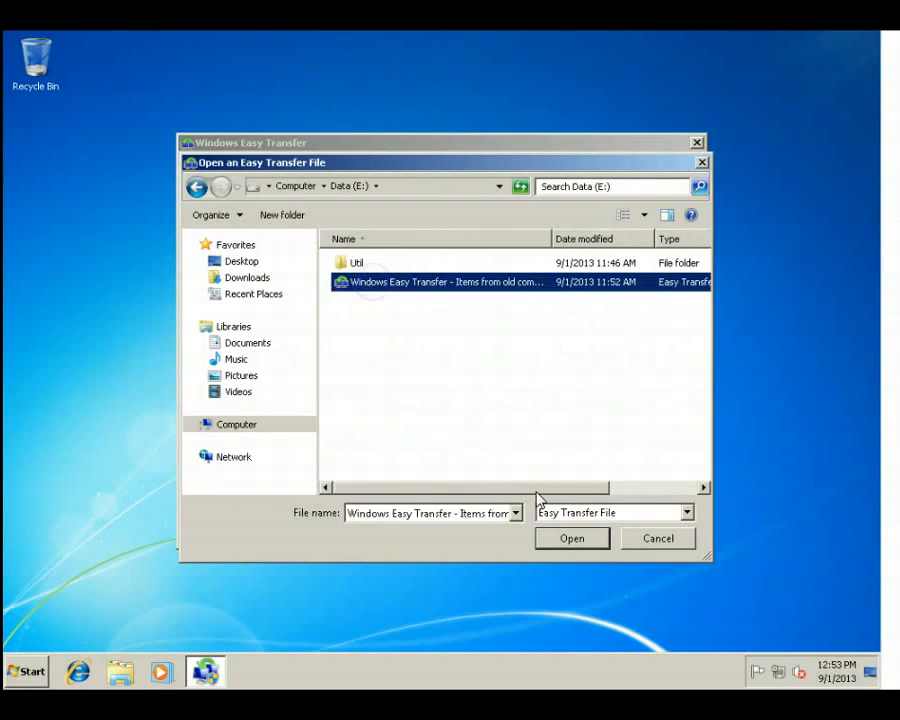
click(571, 538)
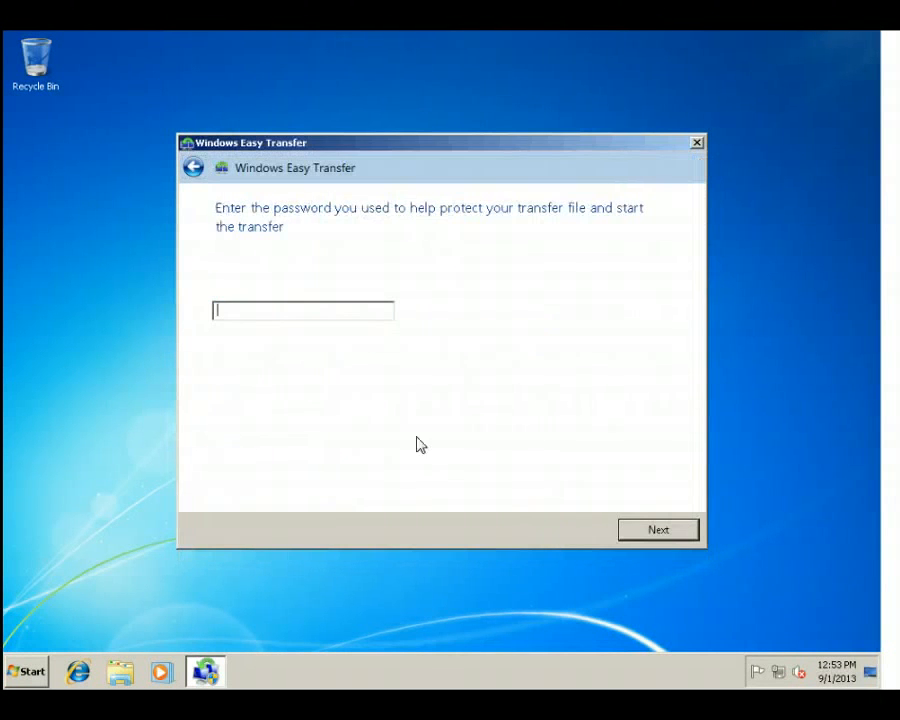
click(241, 312)
text(•)
Step: Submit the password, review the accounts and start the transfer, waiting for completion
click(658, 529)
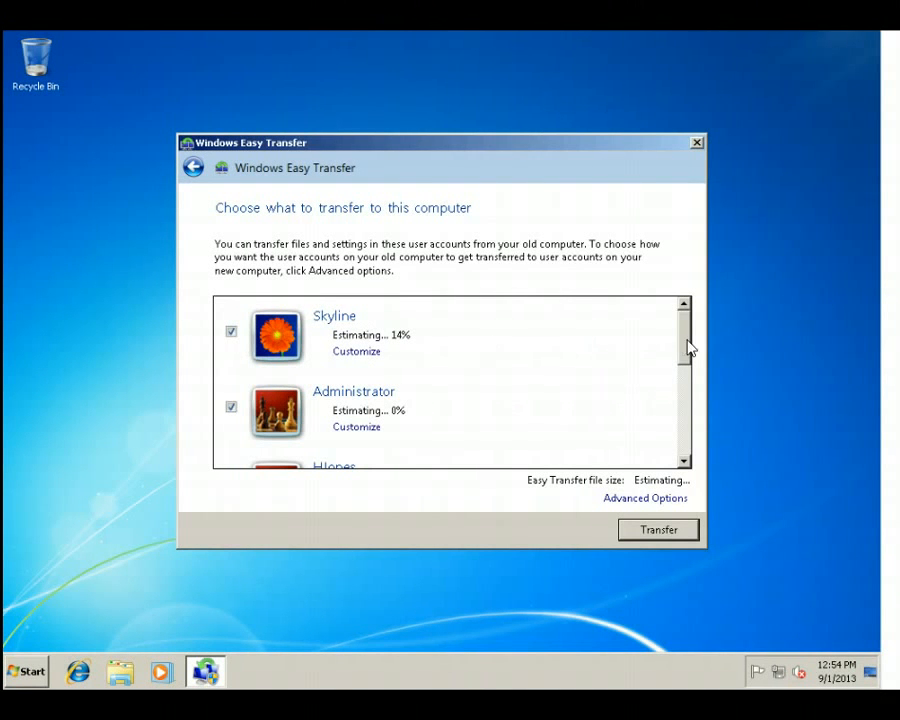
drag(685, 340, 688, 458)
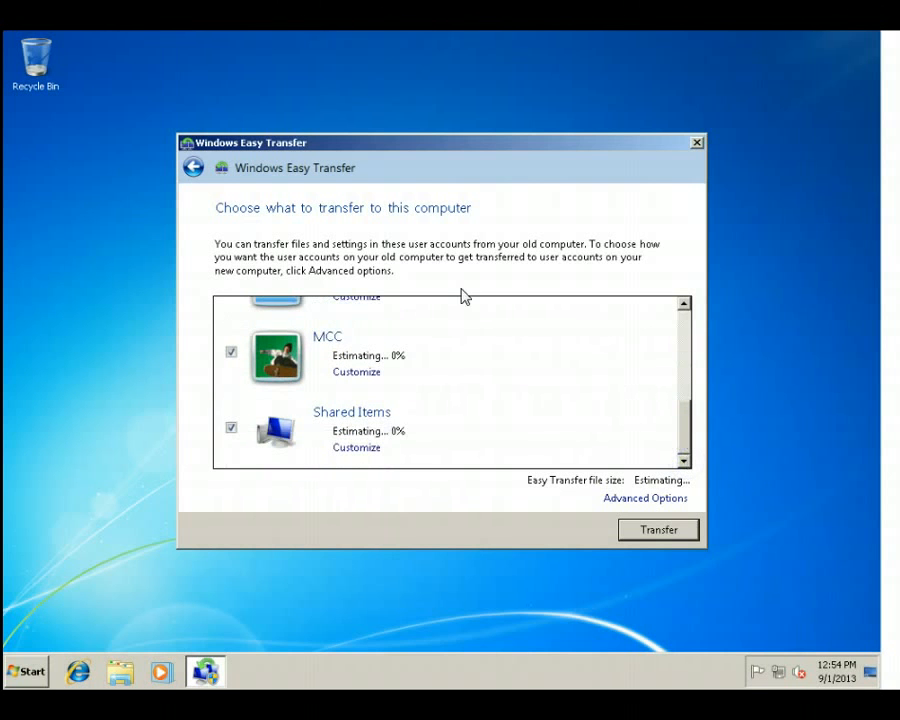
click(657, 530)
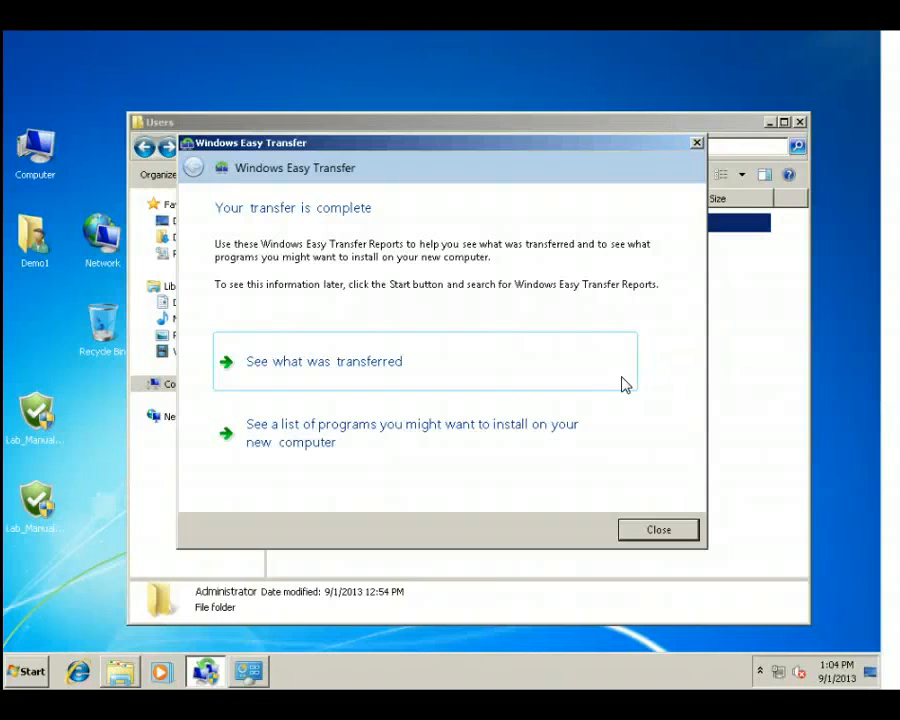
Step: Review the transfer report's user accounts and documents detail views, then select Computer on the desktop
click(352, 361)
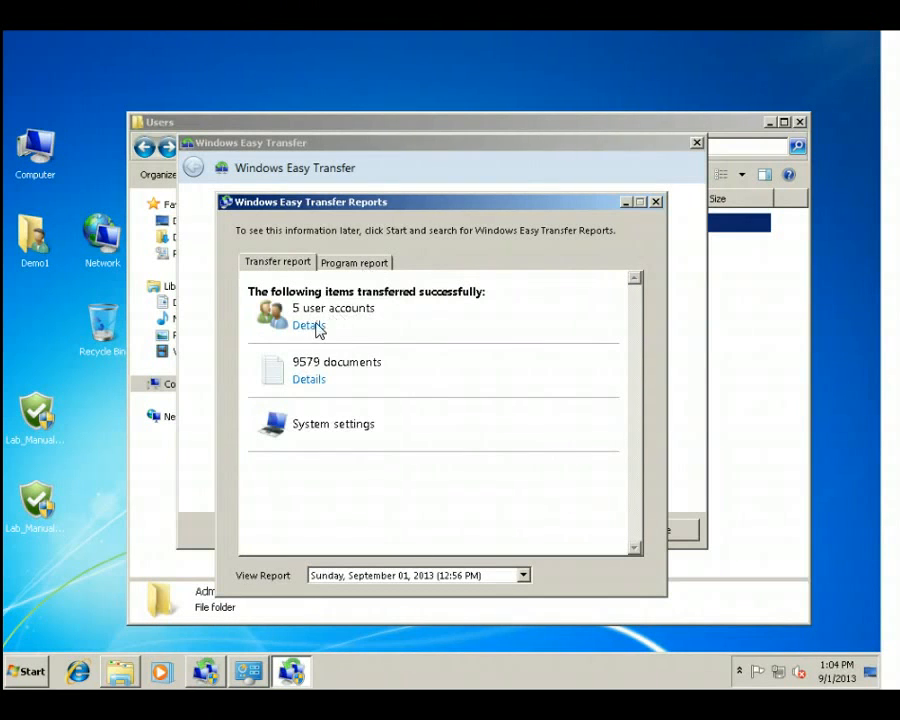
click(309, 326)
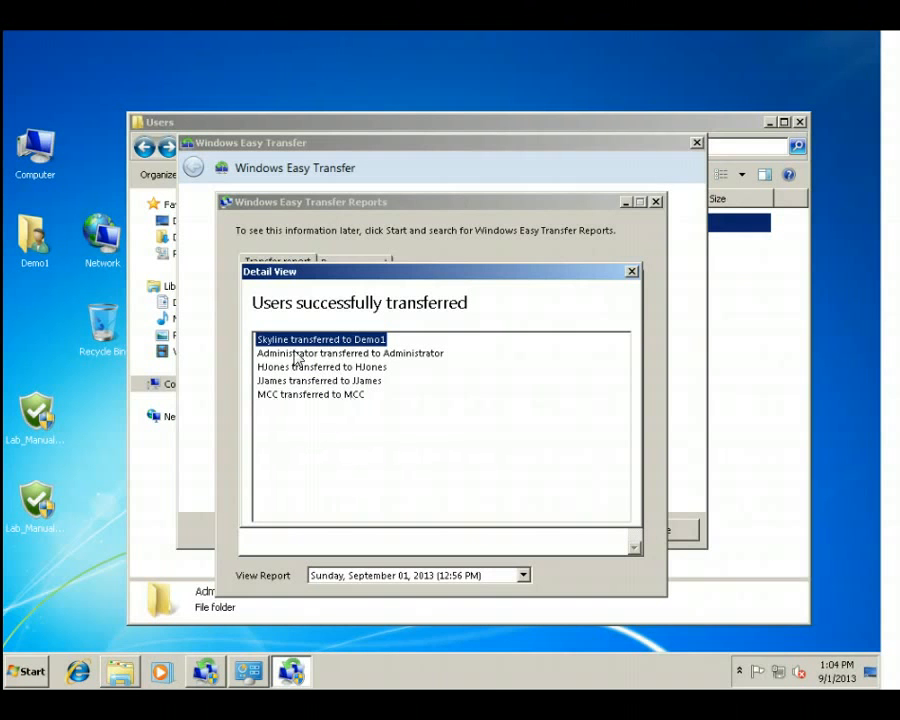
click(631, 273)
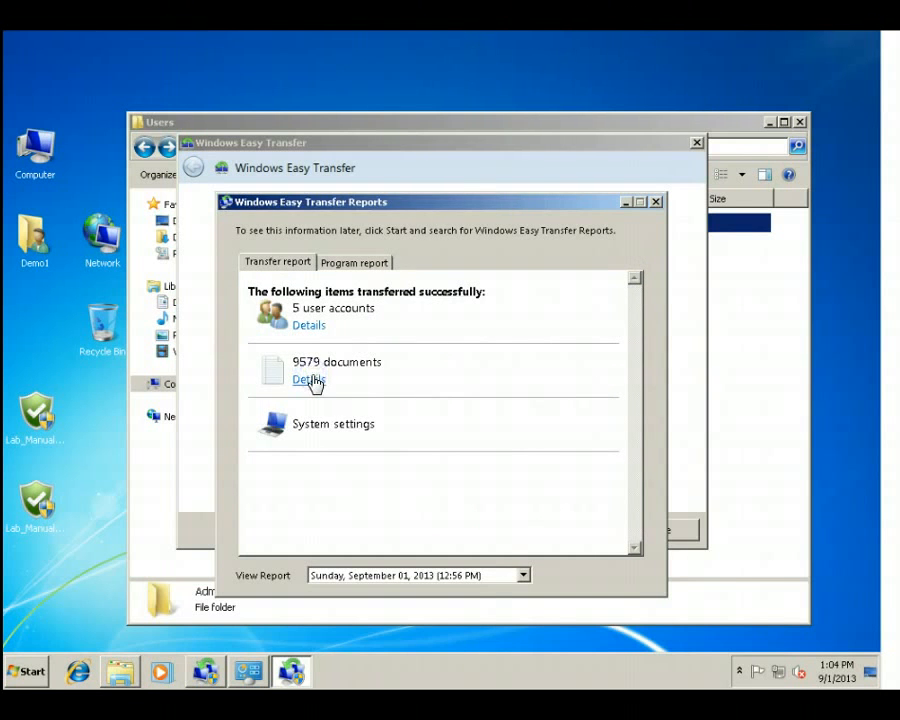
click(309, 379)
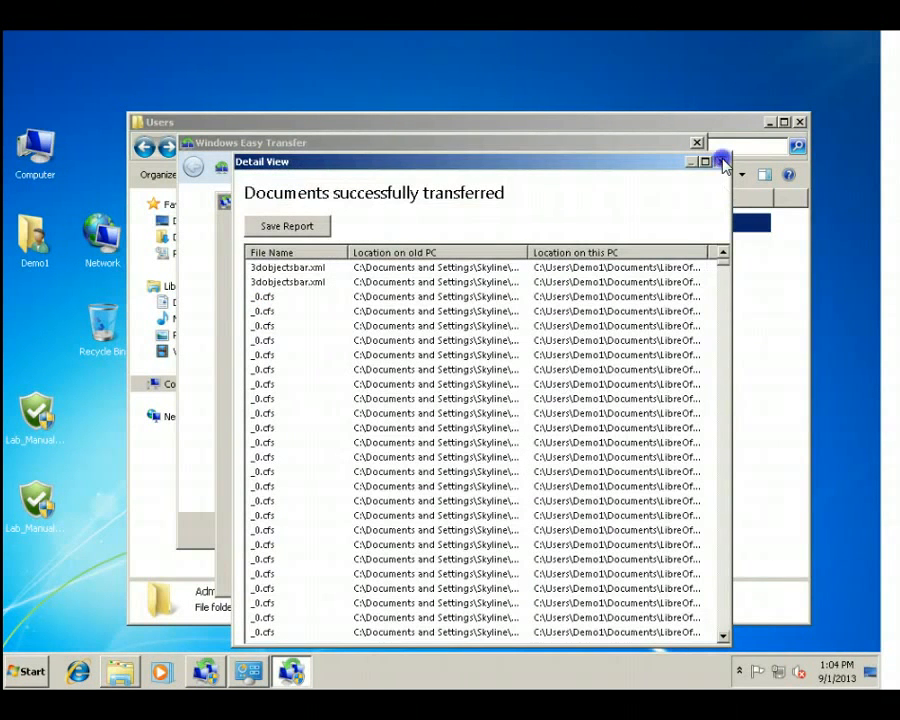
click(721, 161)
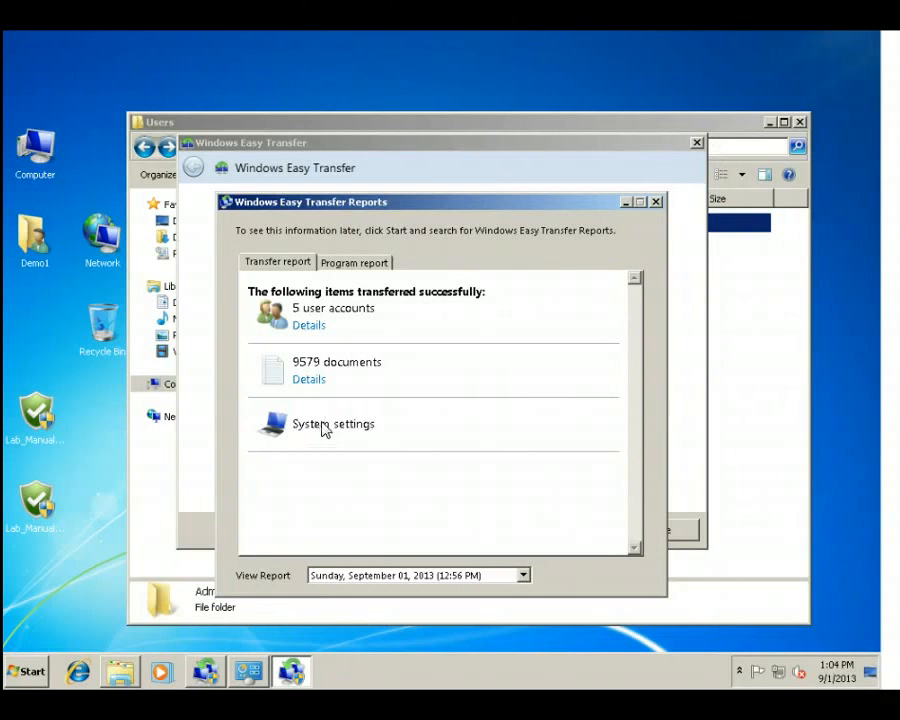
click(38, 152)
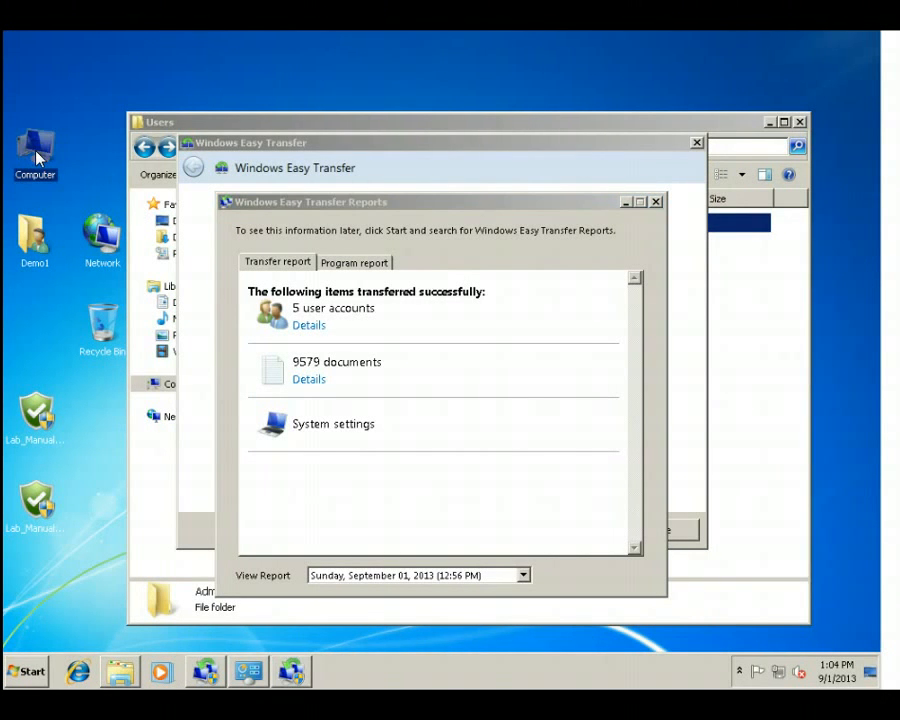
Step: Browse to C:\Users in Explorer to see the transferred account folders
double_click(38, 150)
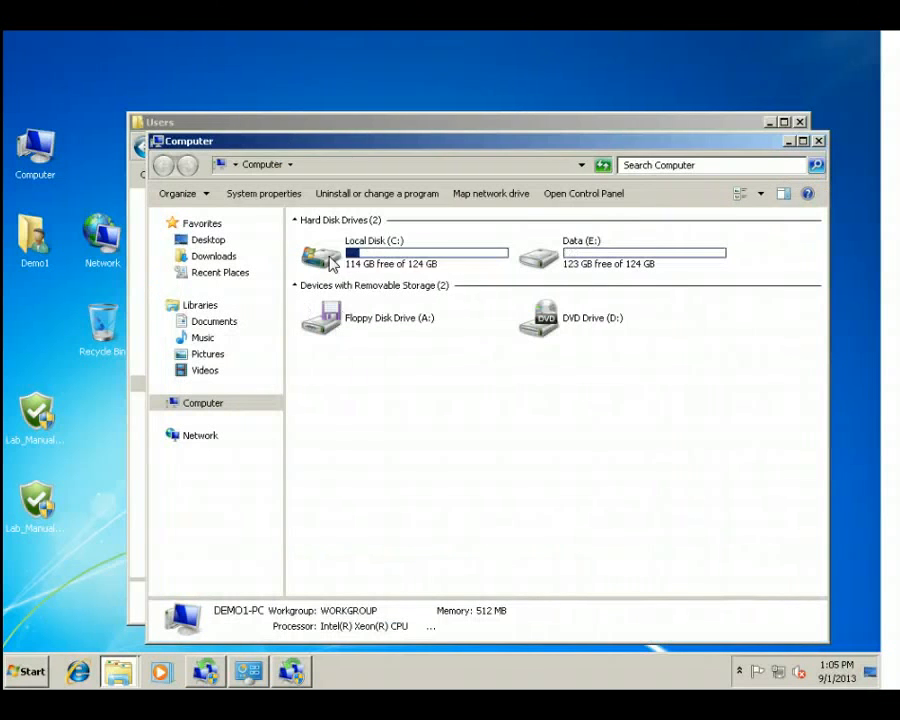
click(328, 258)
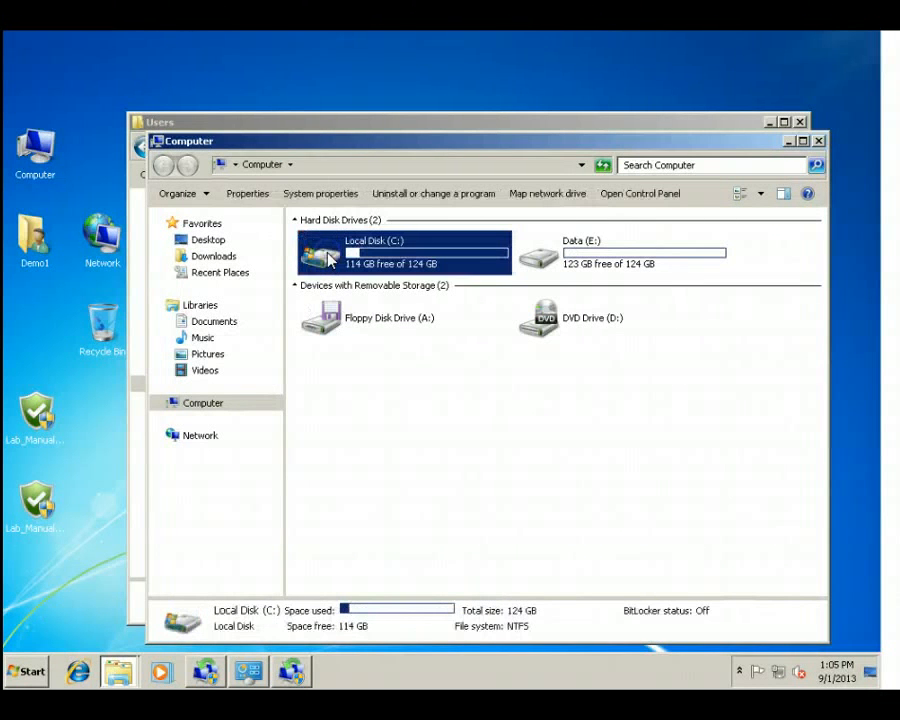
double_click(330, 257)
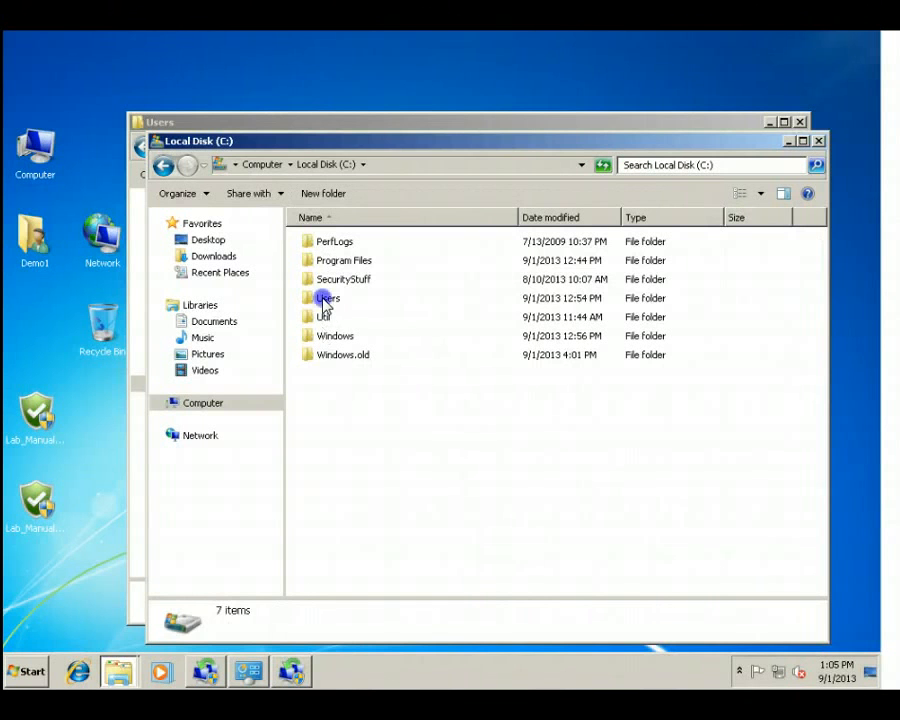
click(324, 300)
double_click(324, 300)
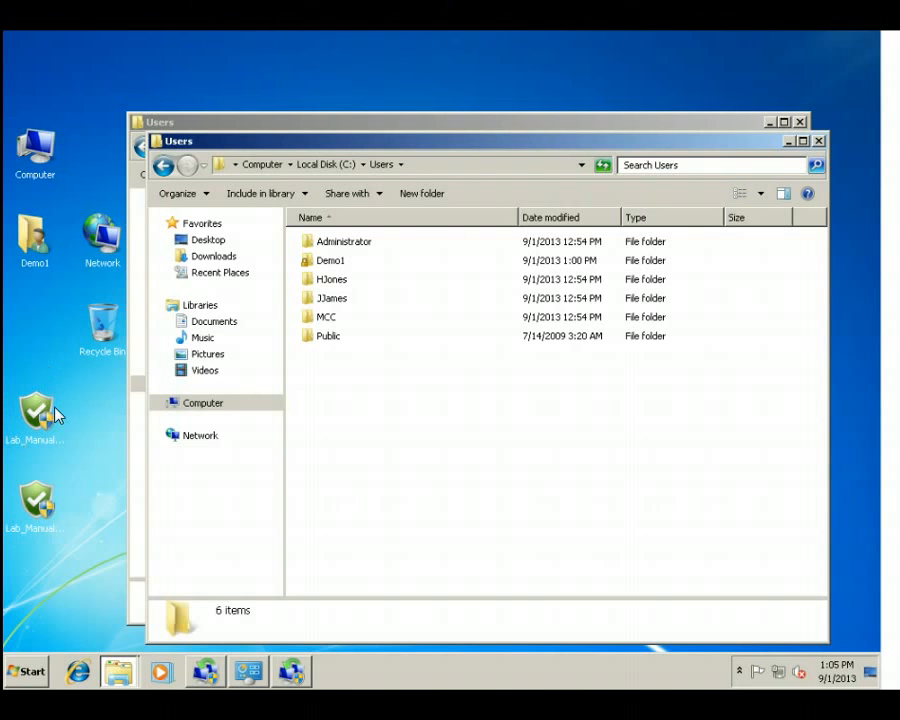
Step: Close the Users window and the Easy Transfer reports, reaching the restart prompt
click(817, 142)
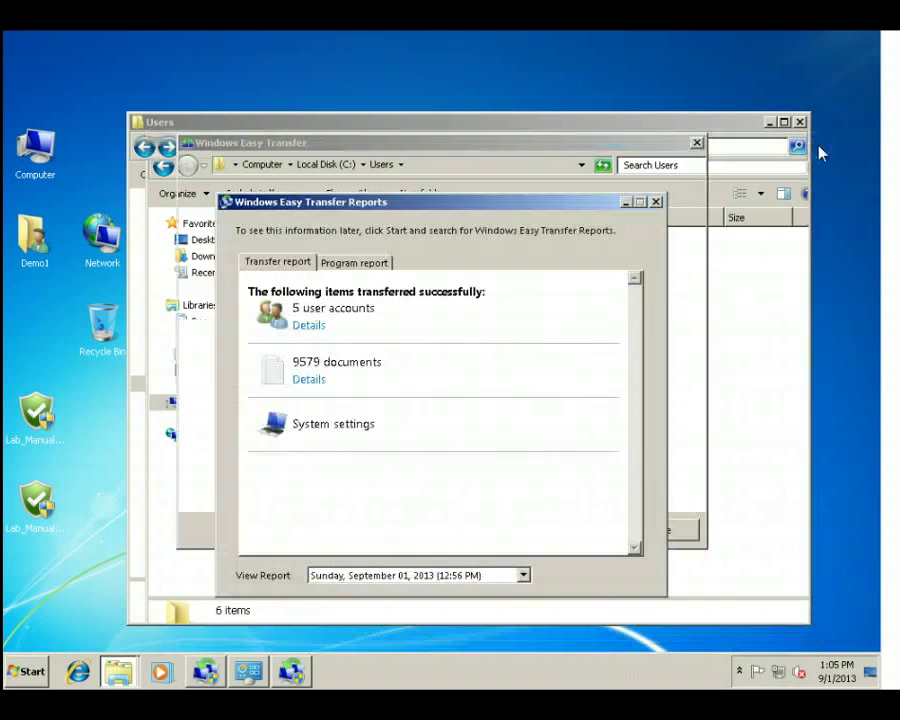
click(657, 203)
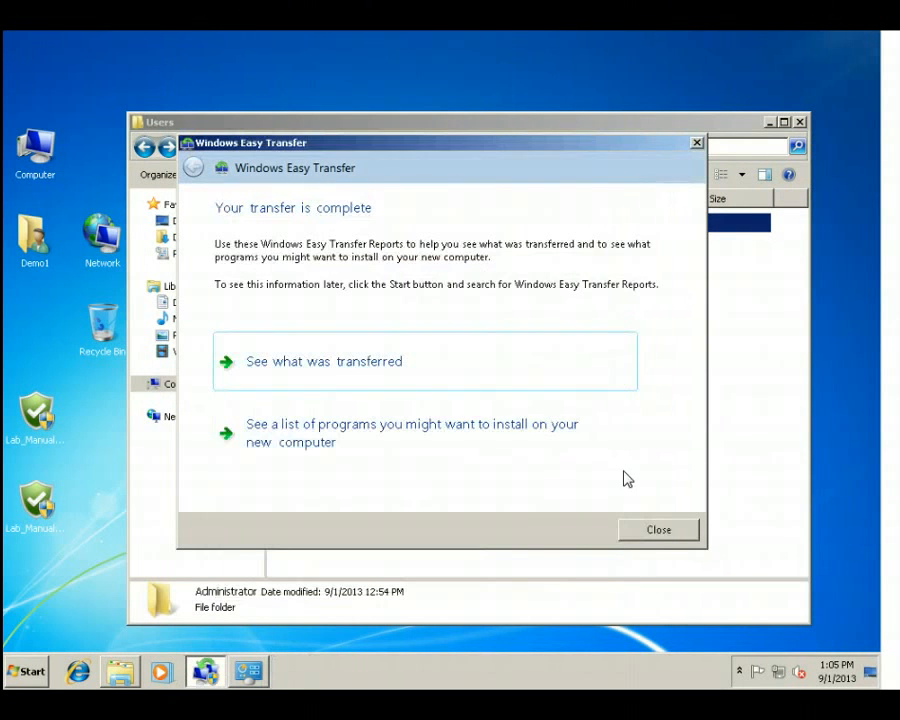
click(651, 531)
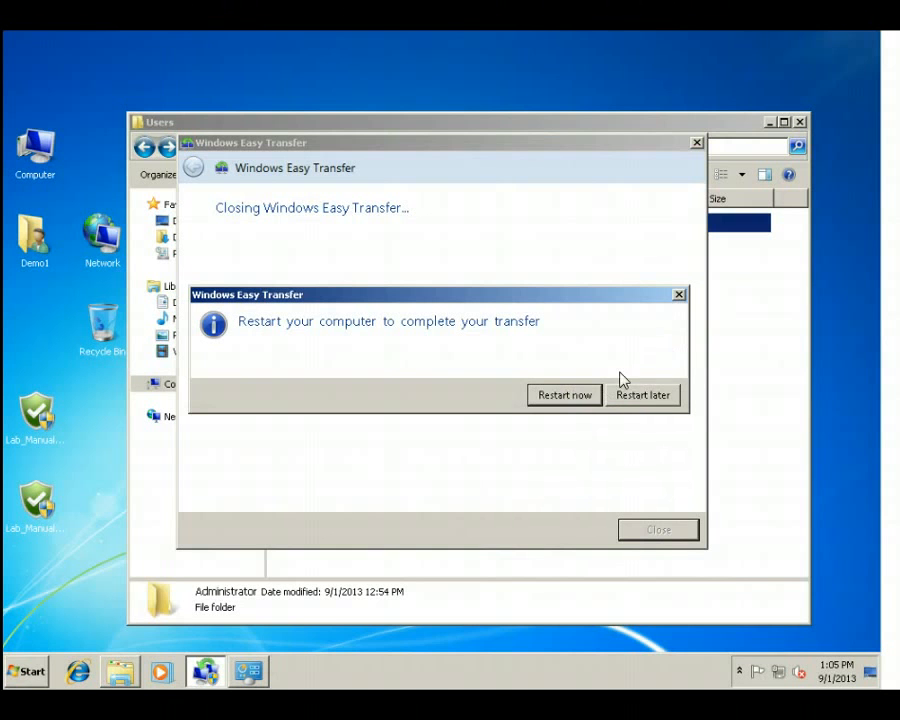
Step: Inspect the old profiles in C:\Windows.old\Documents and Settings, then return to the C: root
click(165, 122)
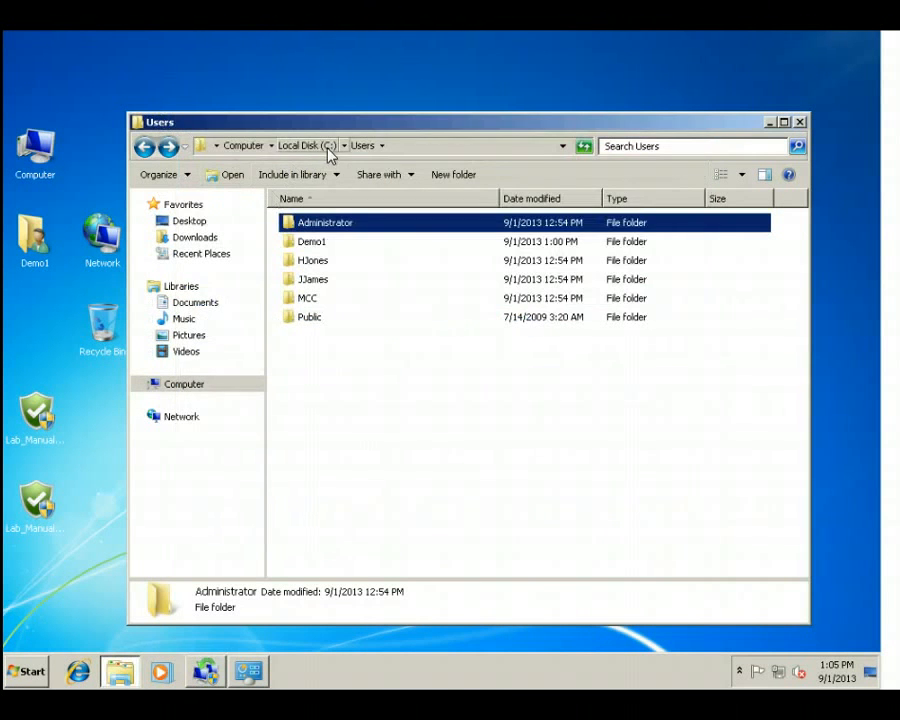
click(305, 145)
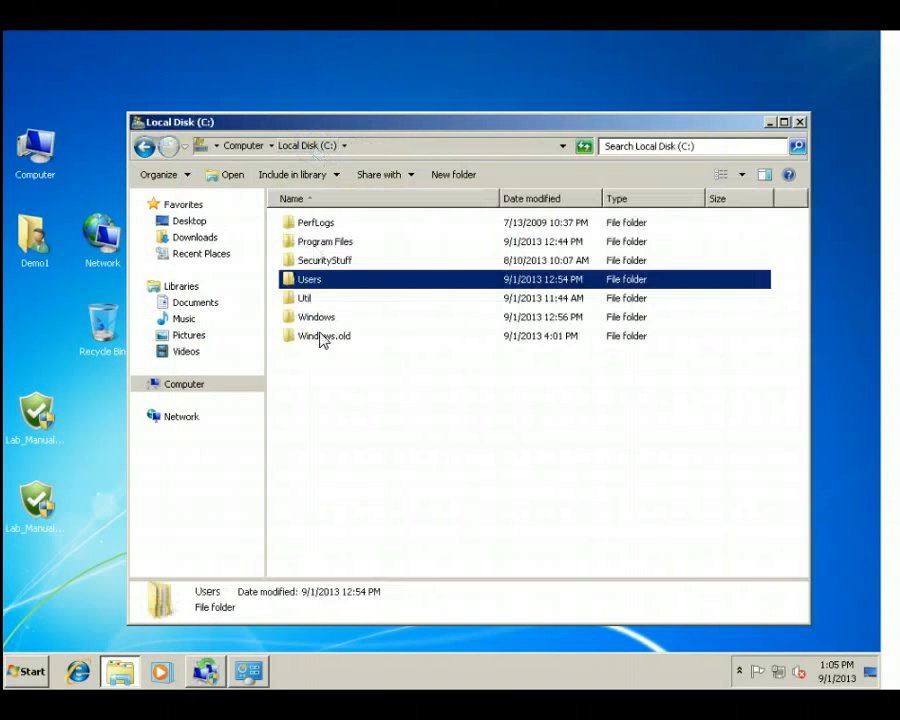
double_click(322, 336)
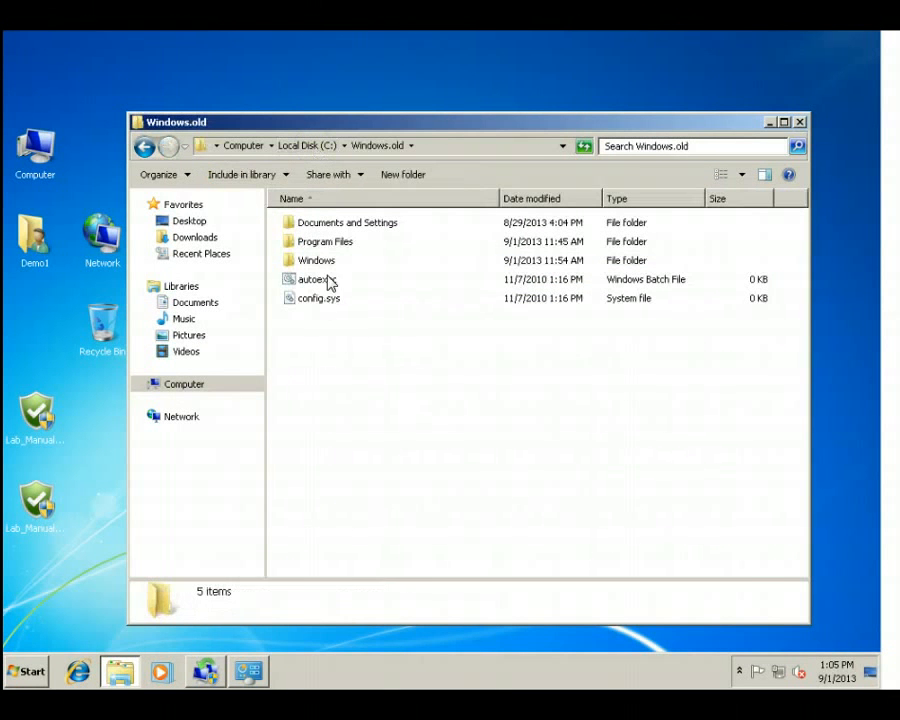
click(337, 224)
double_click(337, 224)
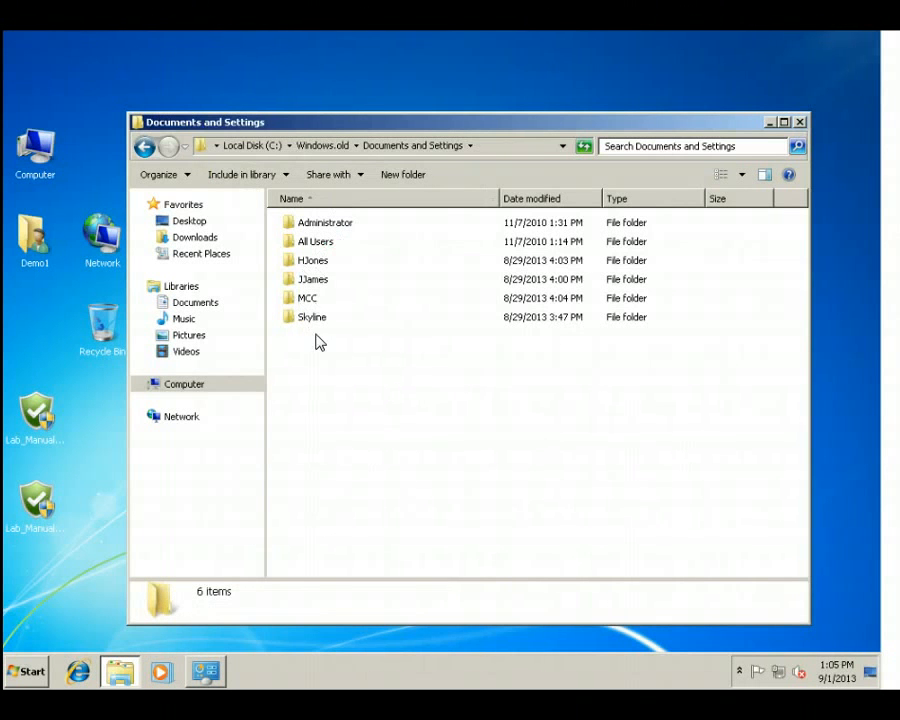
click(145, 147)
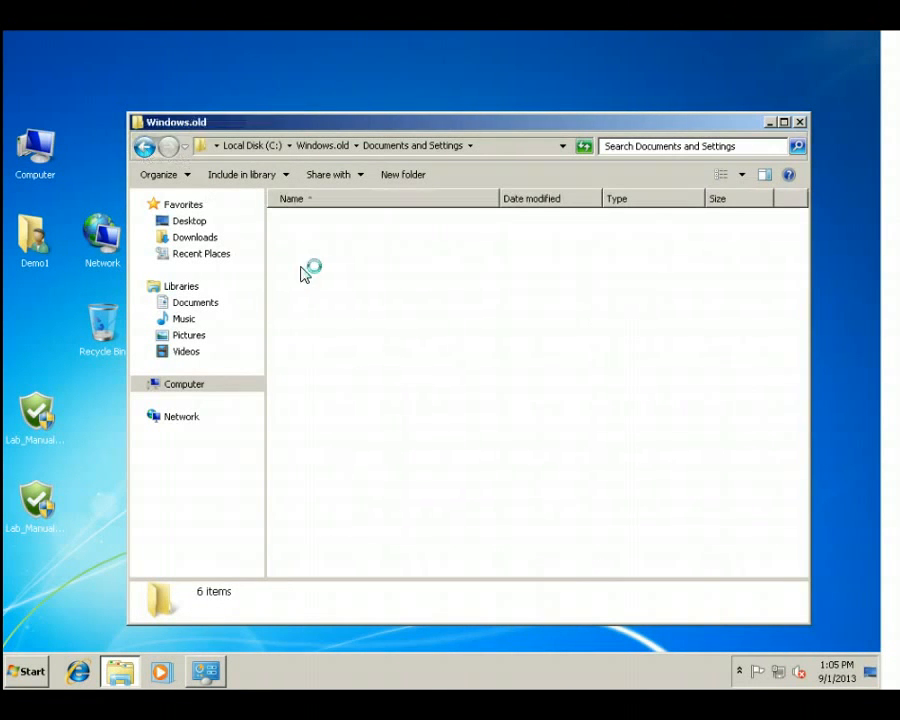
click(147, 150)
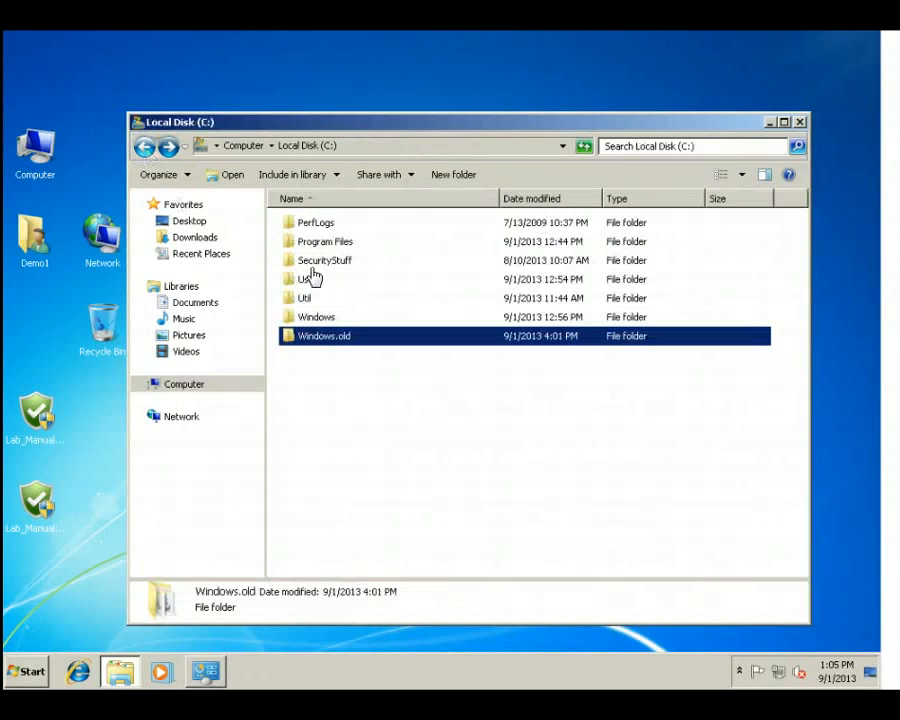
Step: View the properties of Windows.old, showing its 620 MB size
double_click(324, 336)
right_click(324, 340)
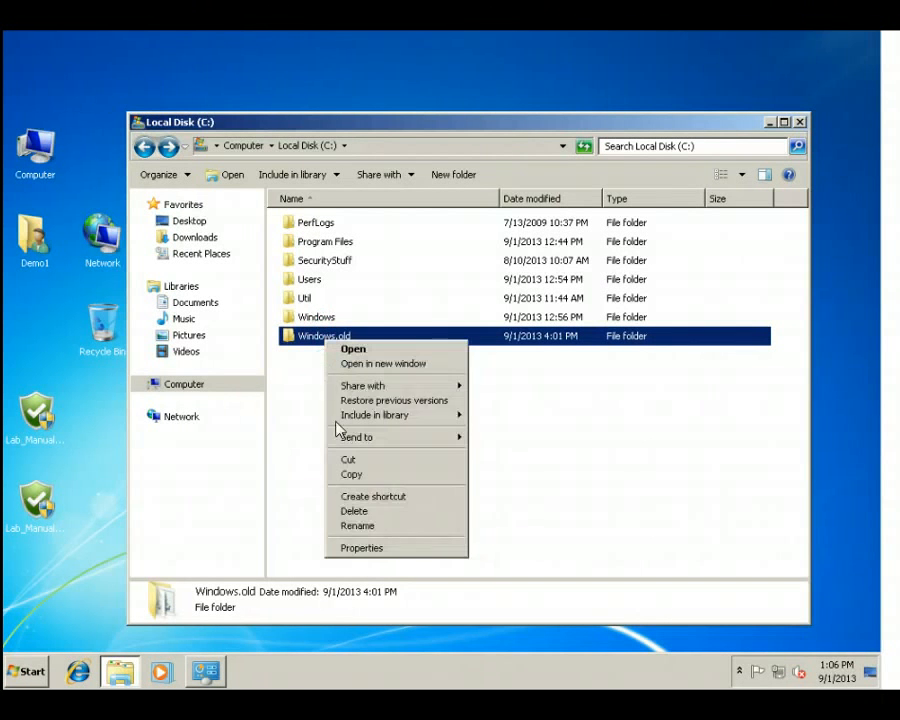
click(361, 548)
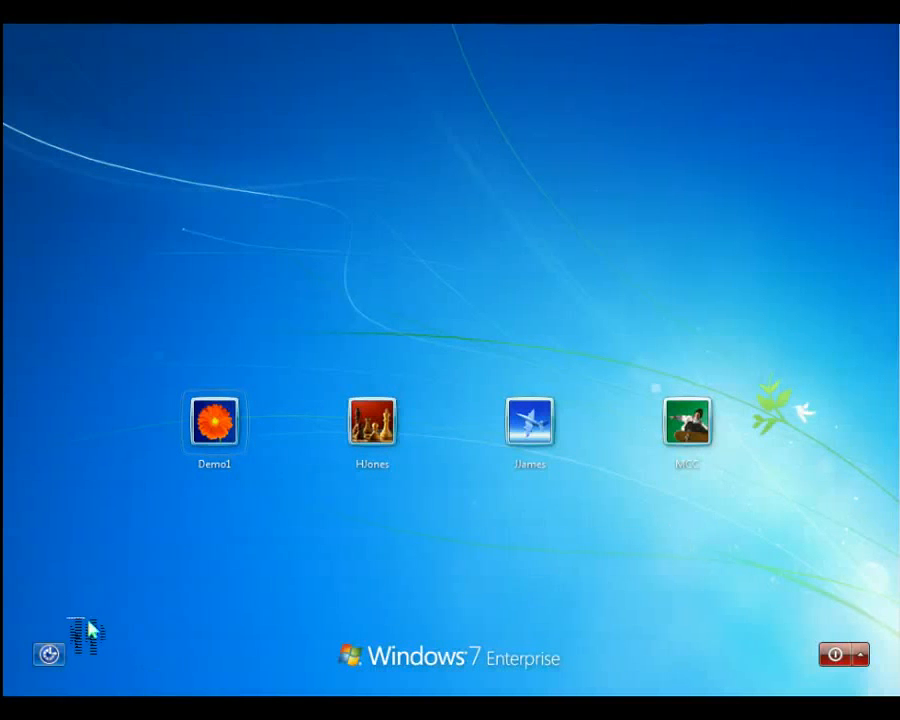
Step: Sign in to the migrated Demo1 account with its password
click(238, 432)
click(407, 458)
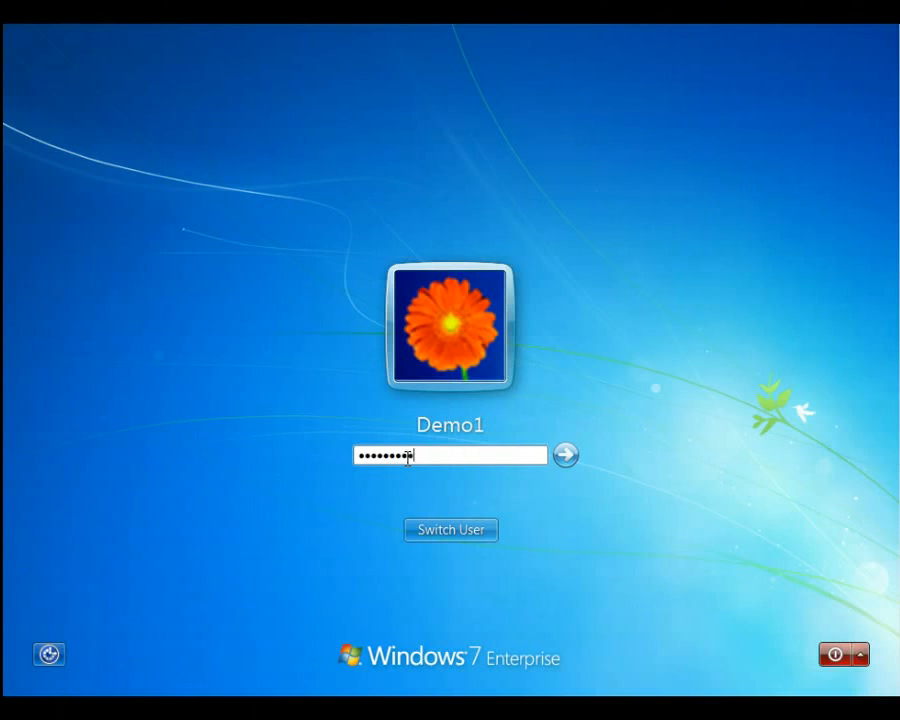
key(Return)
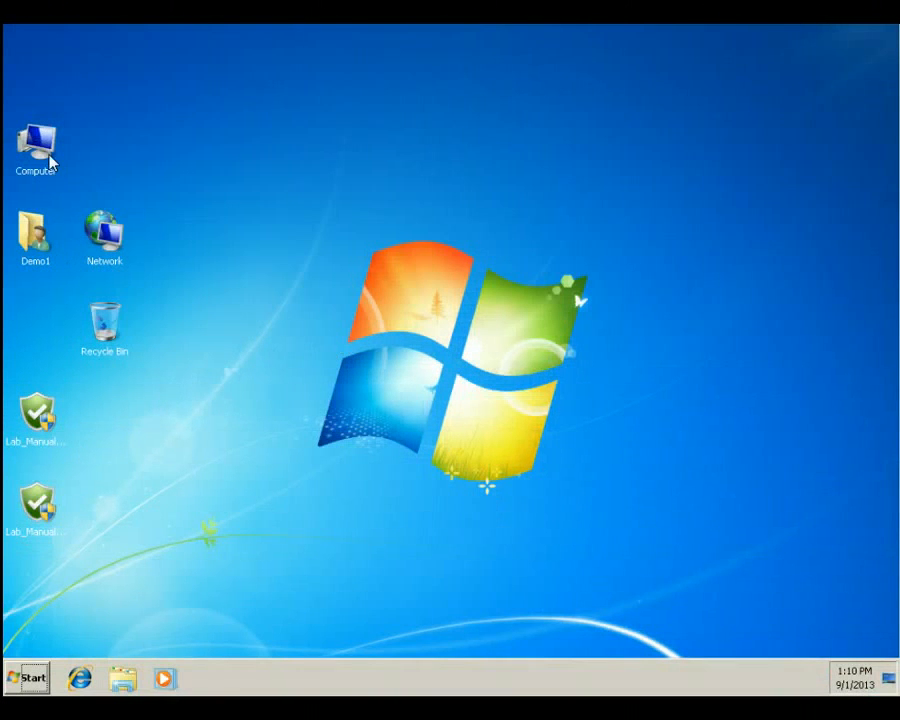
double_click(45, 150)
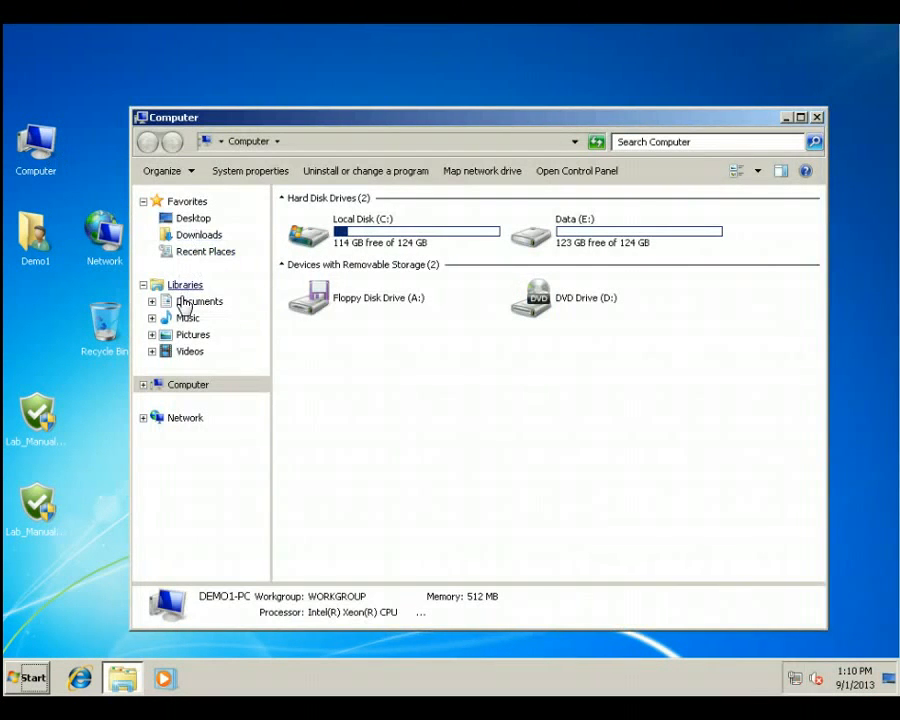
click(199, 301)
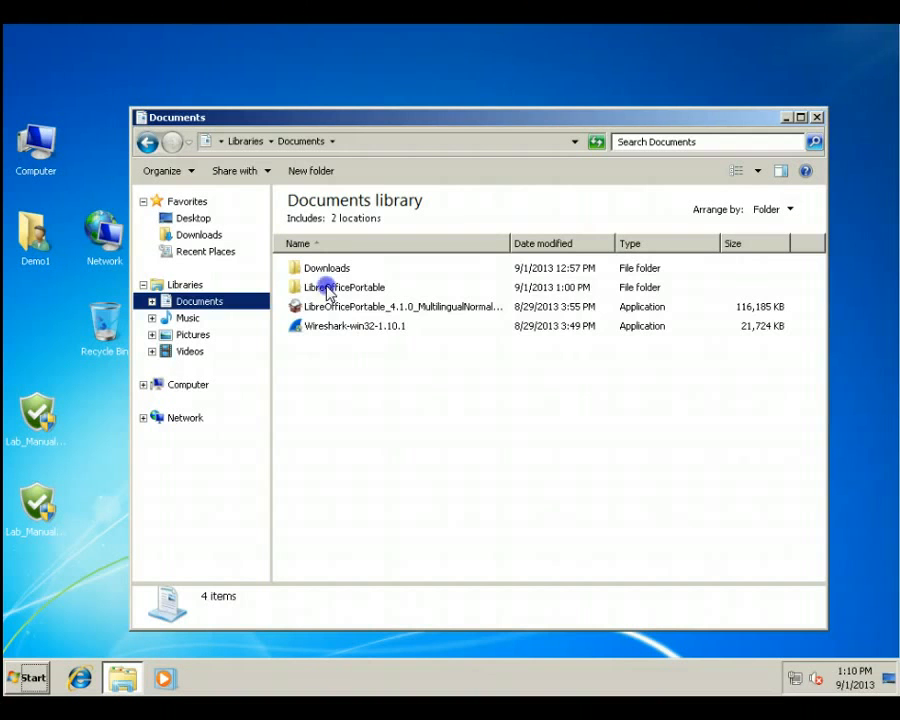
double_click(328, 288)
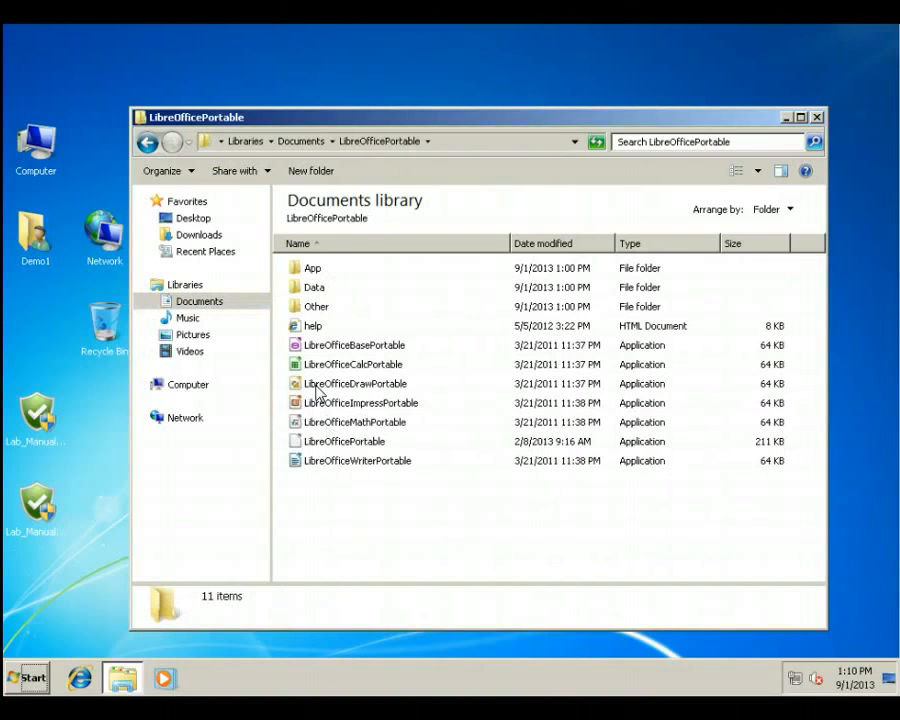
click(148, 143)
click(815, 119)
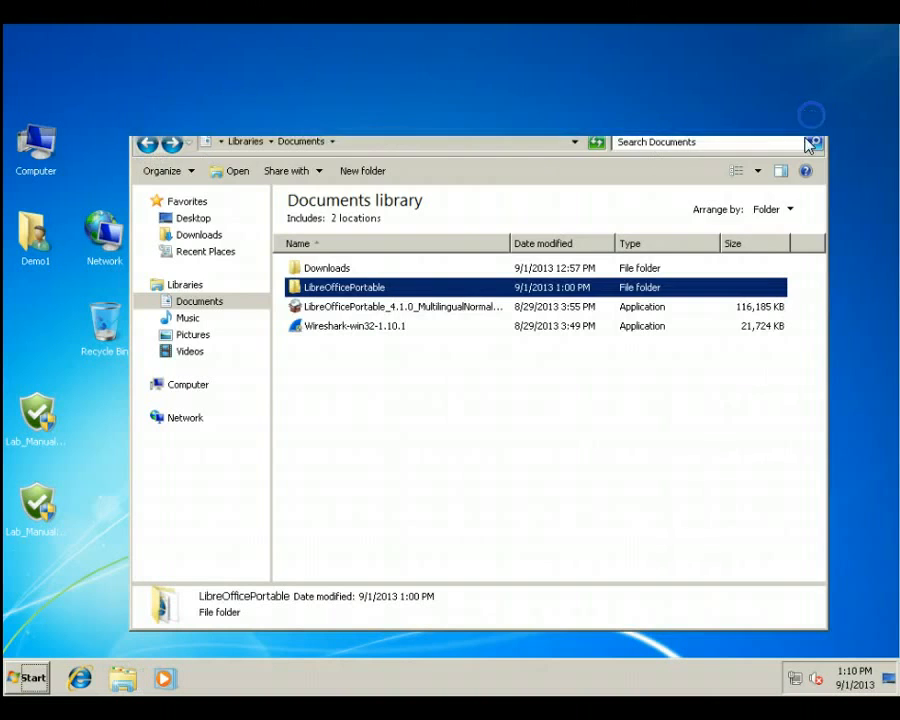
click(80, 679)
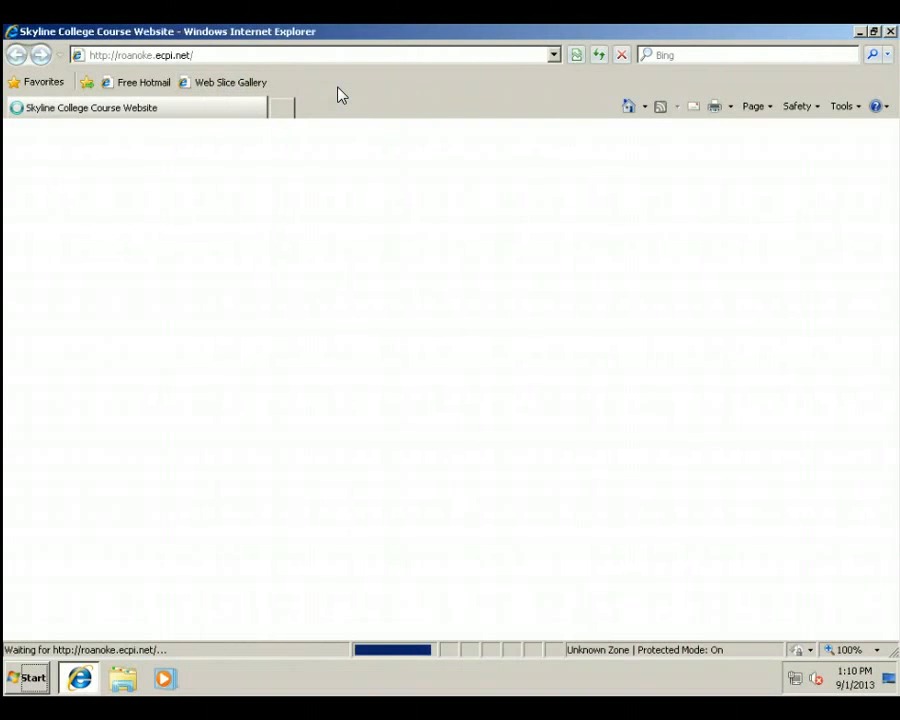
Step: Allow the Flash Player installer through UAC and glance at the saved favorites list
key(alt)
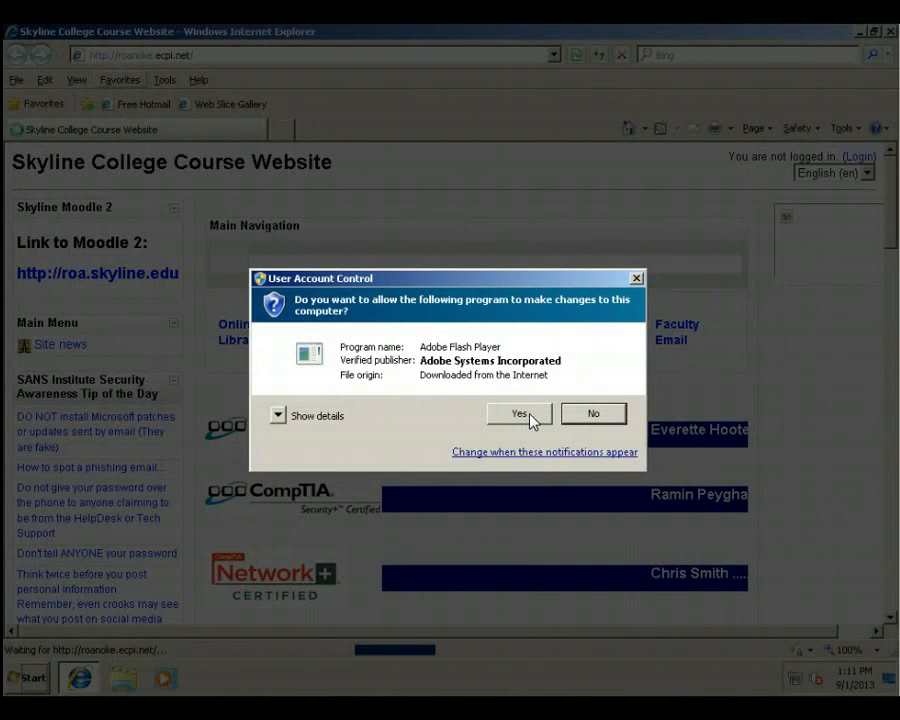
click(524, 414)
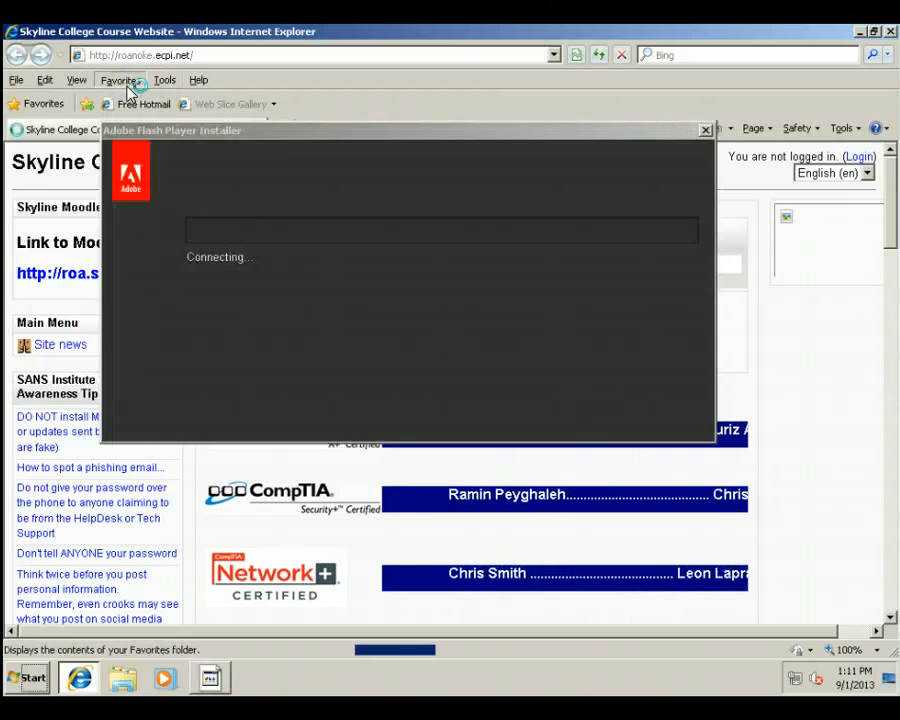
click(121, 80)
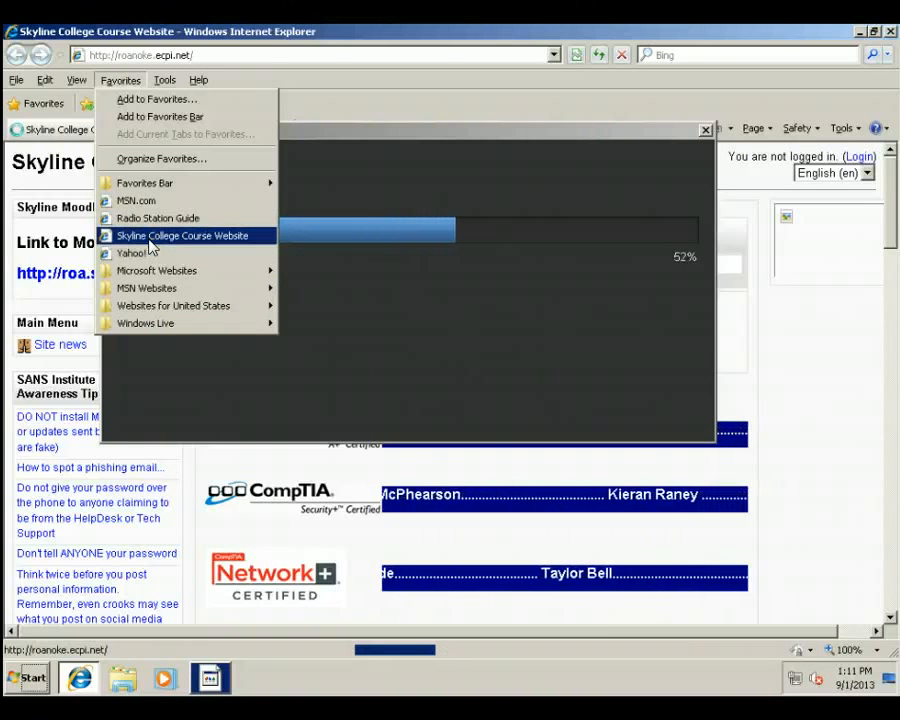
click(513, 100)
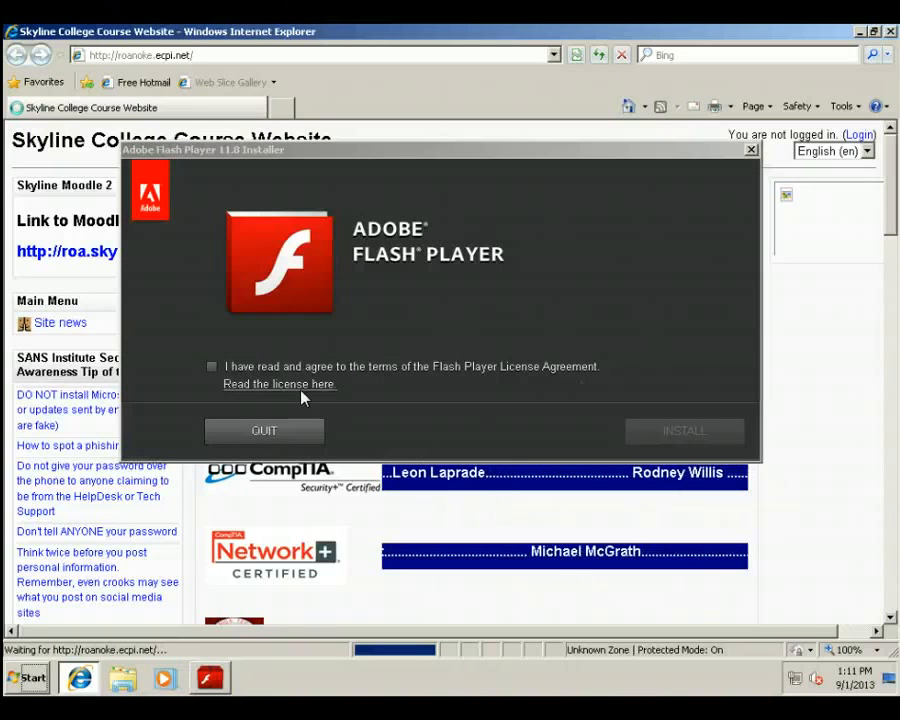
Step: Accept the license and install Adobe Flash Player 11.8, finishing the installer
click(211, 366)
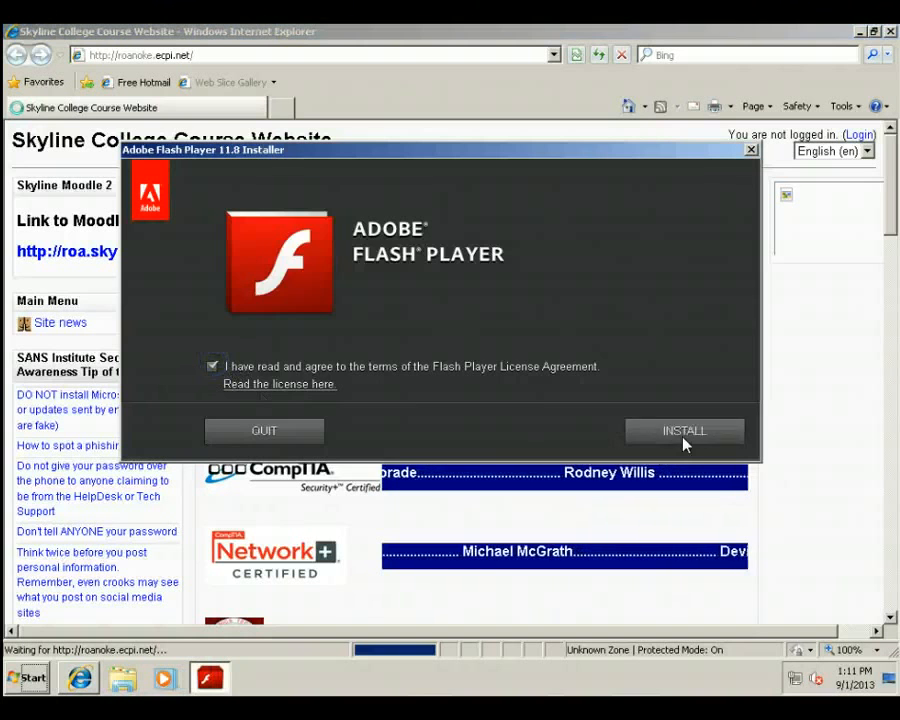
click(684, 431)
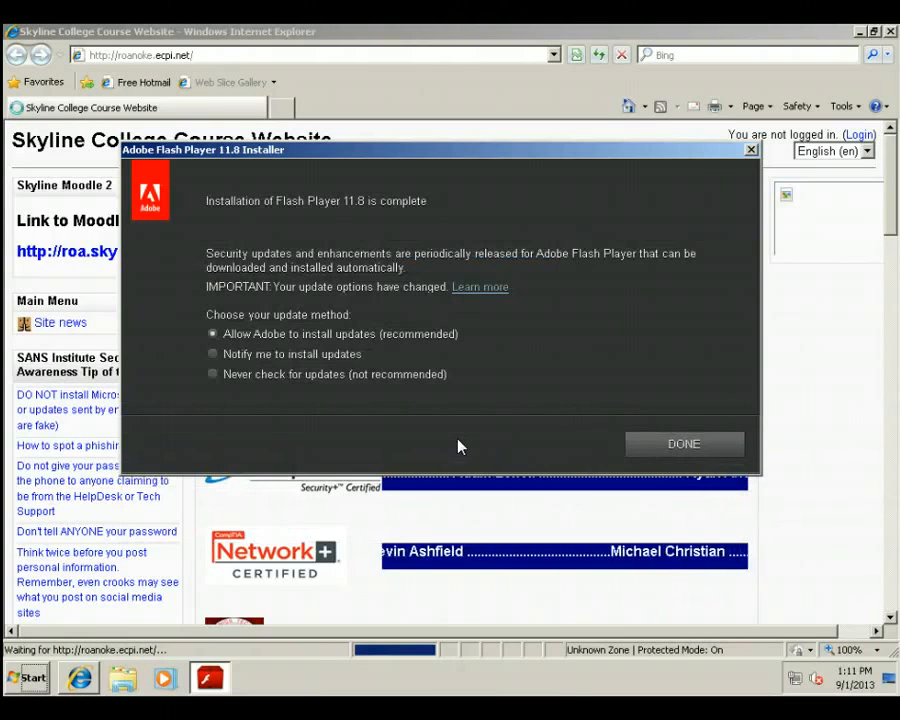
click(655, 443)
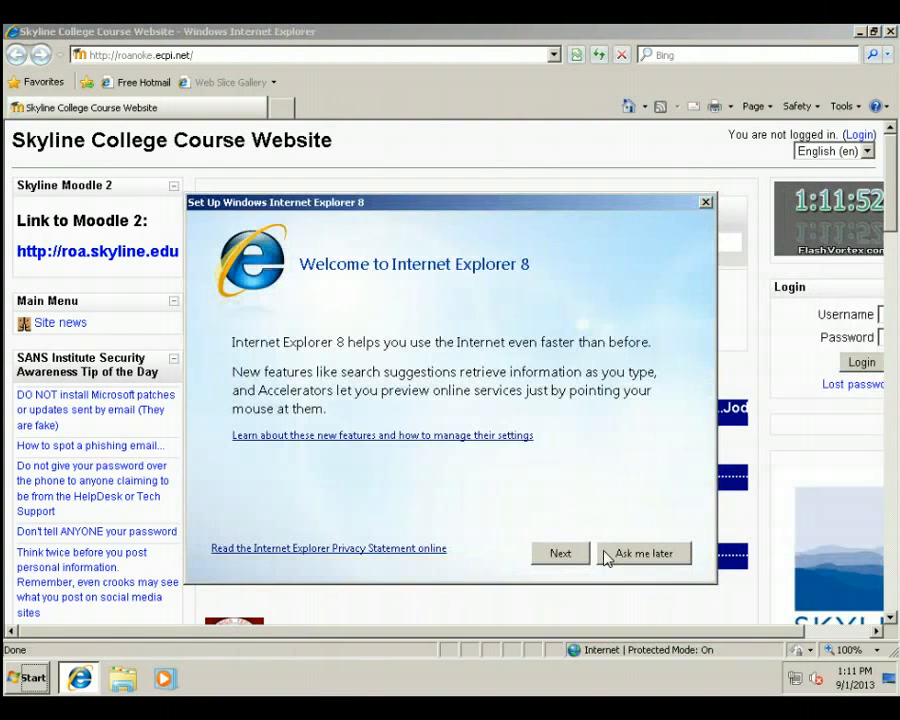
Step: Postpone the IE8 setup and close Internet Explorer with all its tabs
click(628, 556)
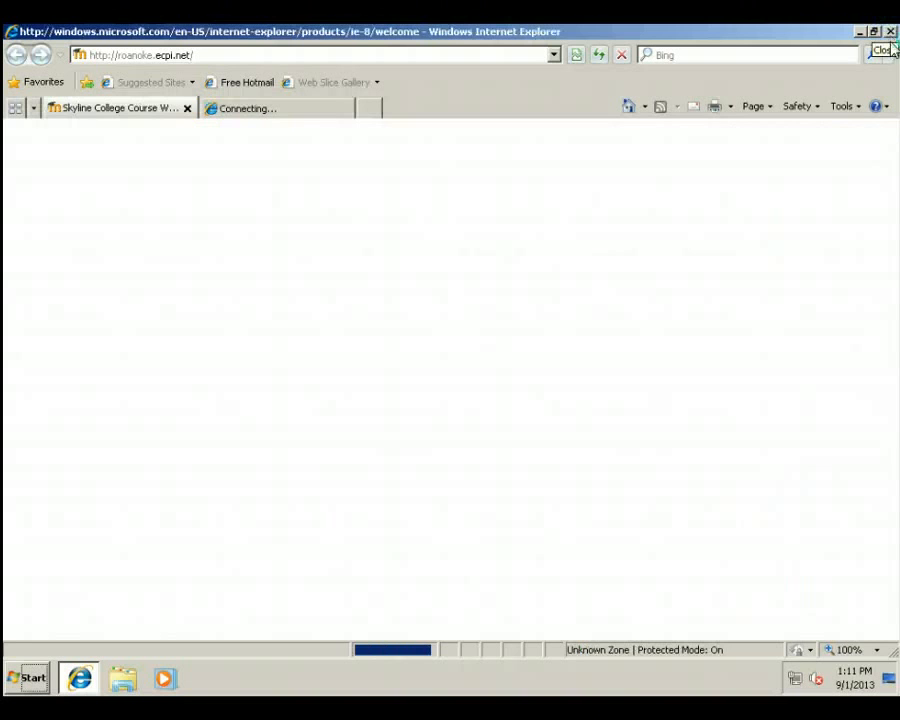
click(889, 33)
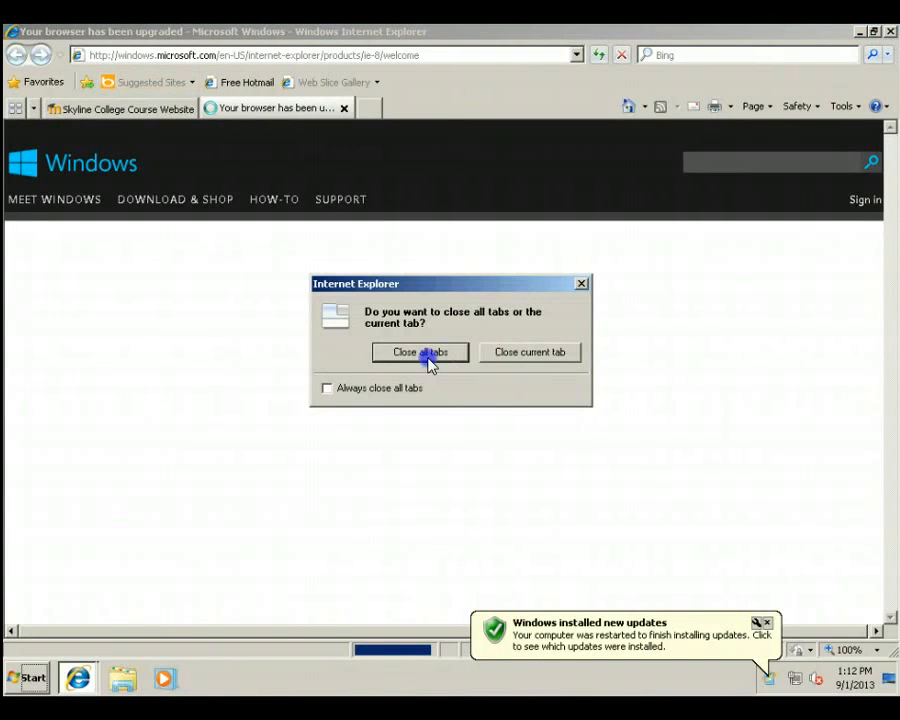
click(430, 355)
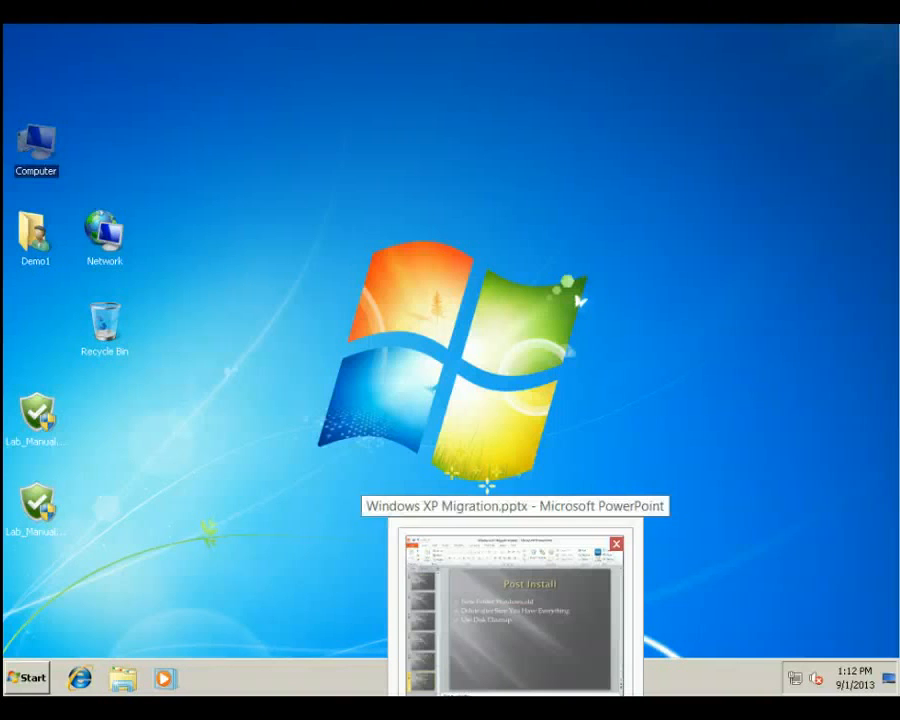
click(513, 612)
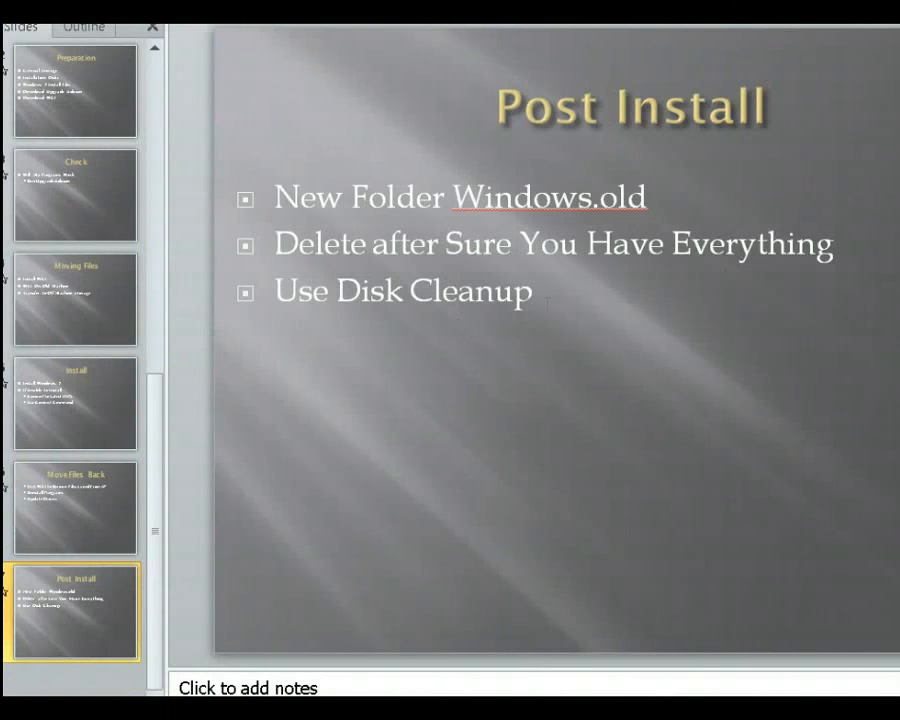